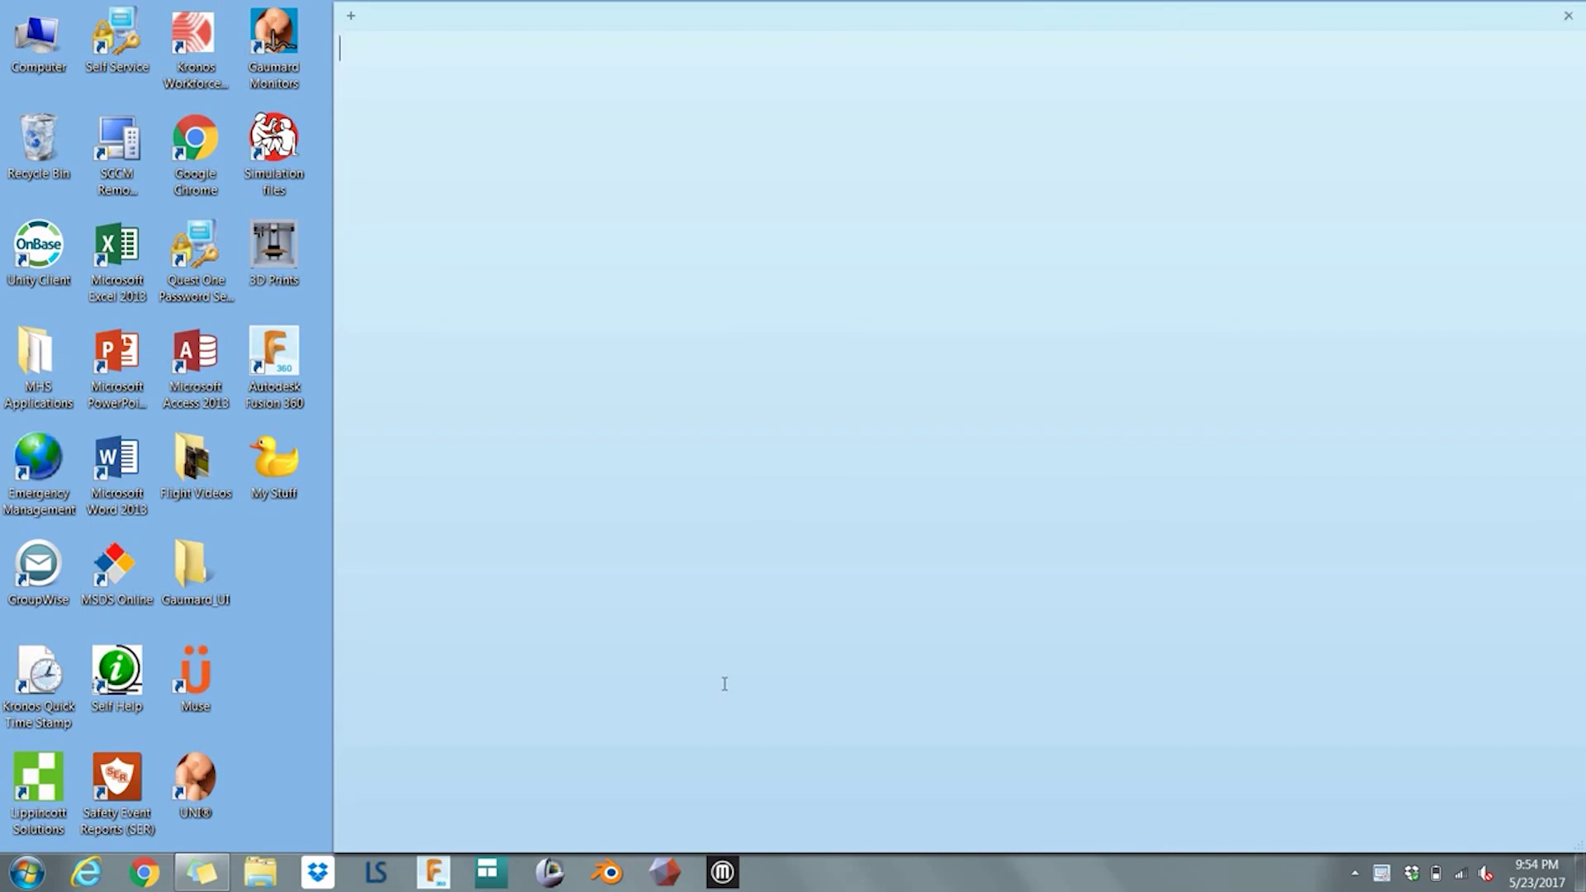
Launch 3D Slicer and maximise its window
click(545, 874)
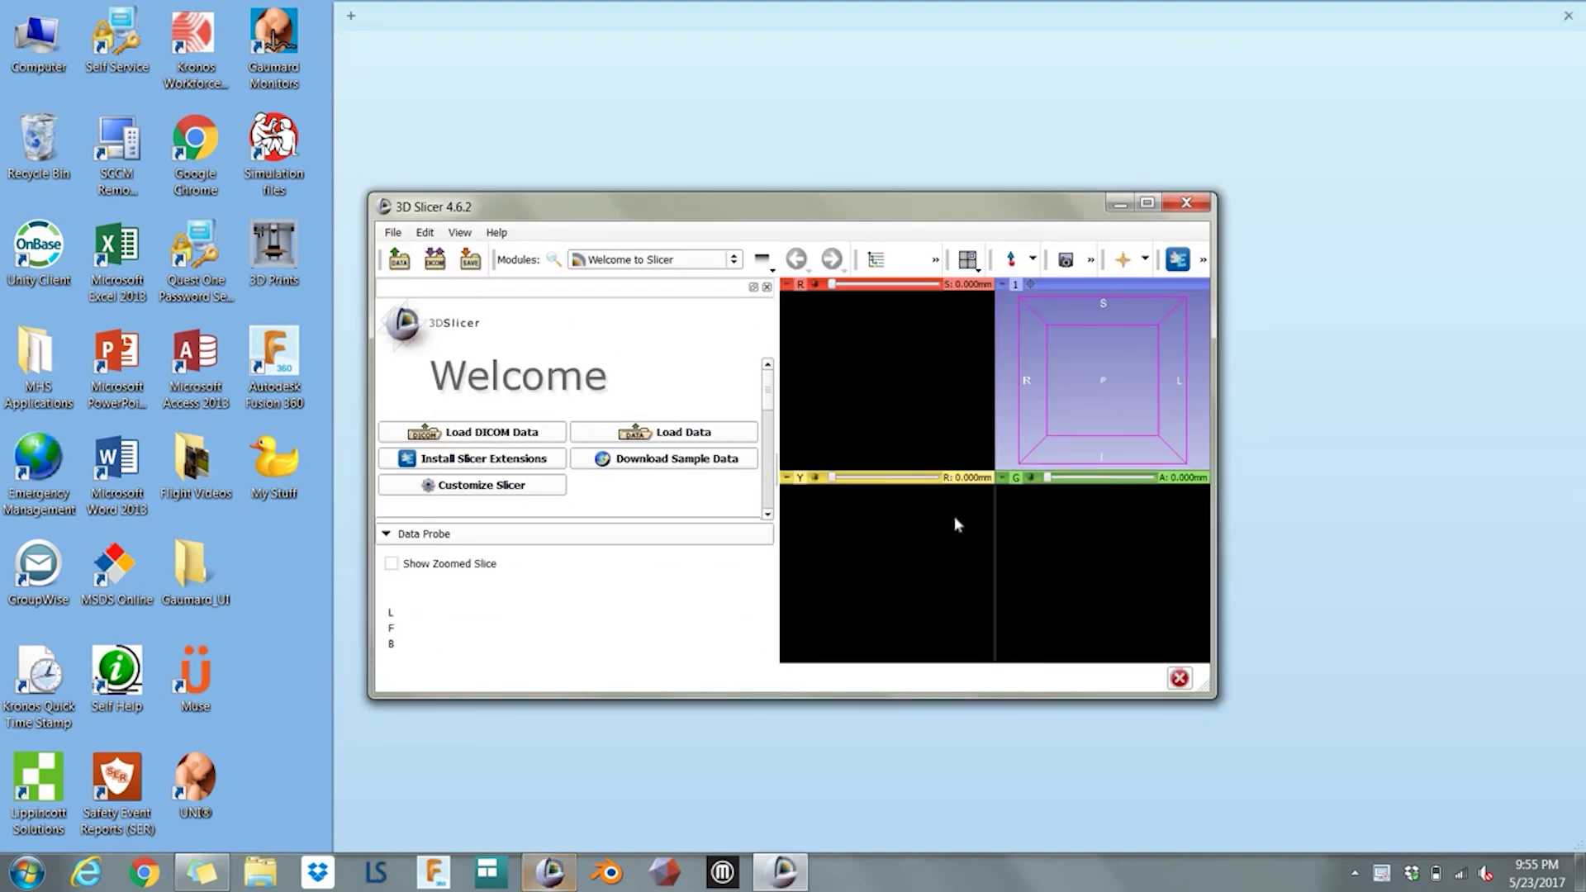
click(1148, 204)
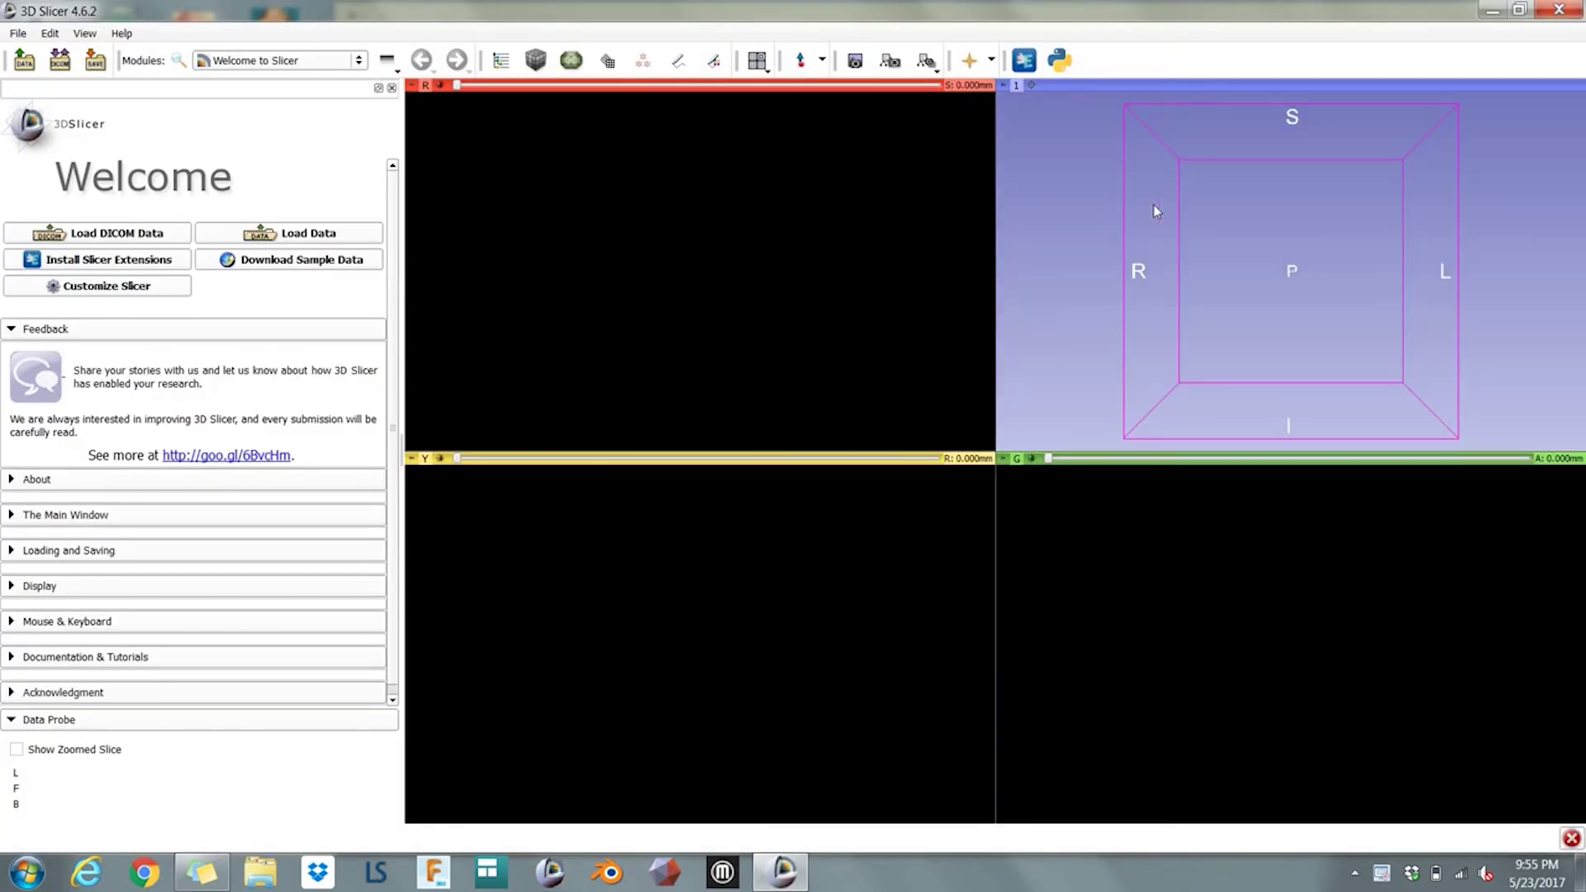
Load the FIDUCIALS 1.0 SPO cor head series from the DICOM database and adjust the slice brightness and contrast until the bone stands out
click(134, 235)
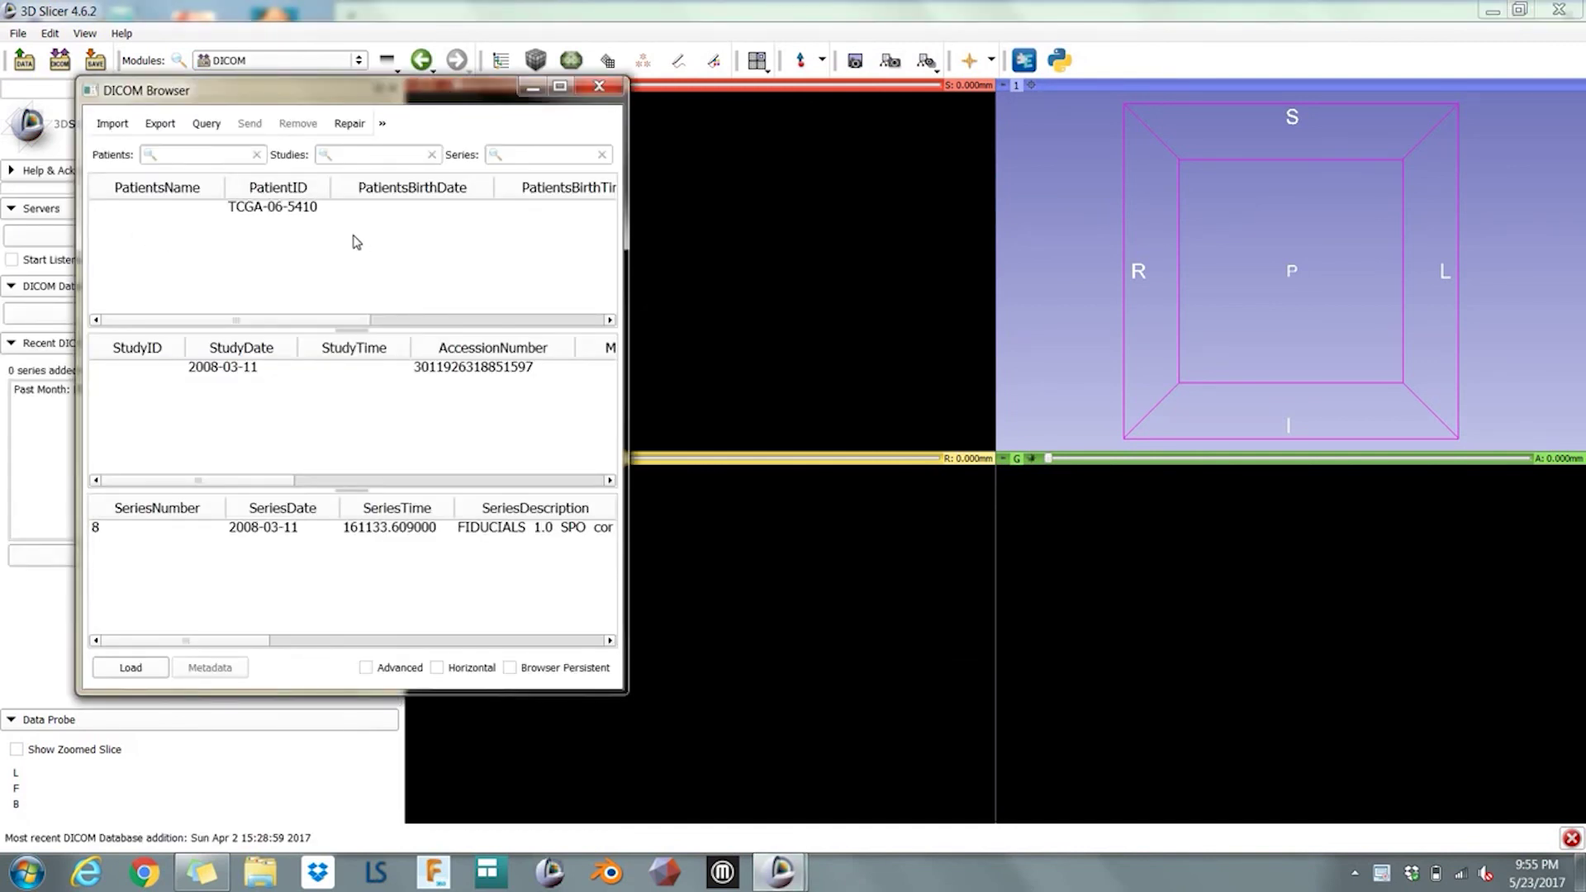
click(288, 211)
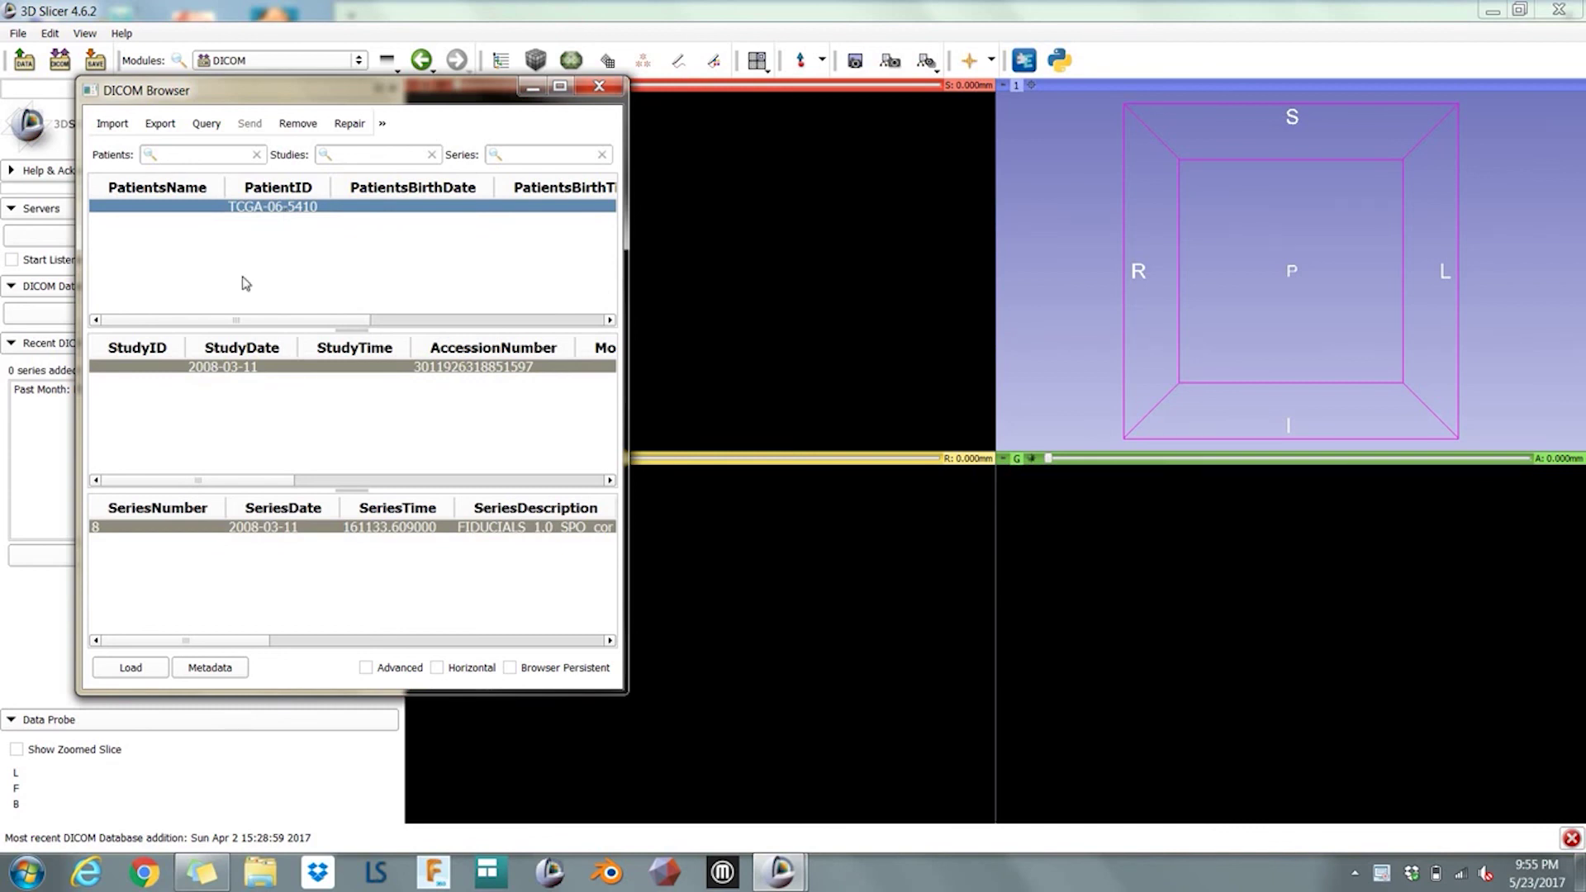
click(124, 667)
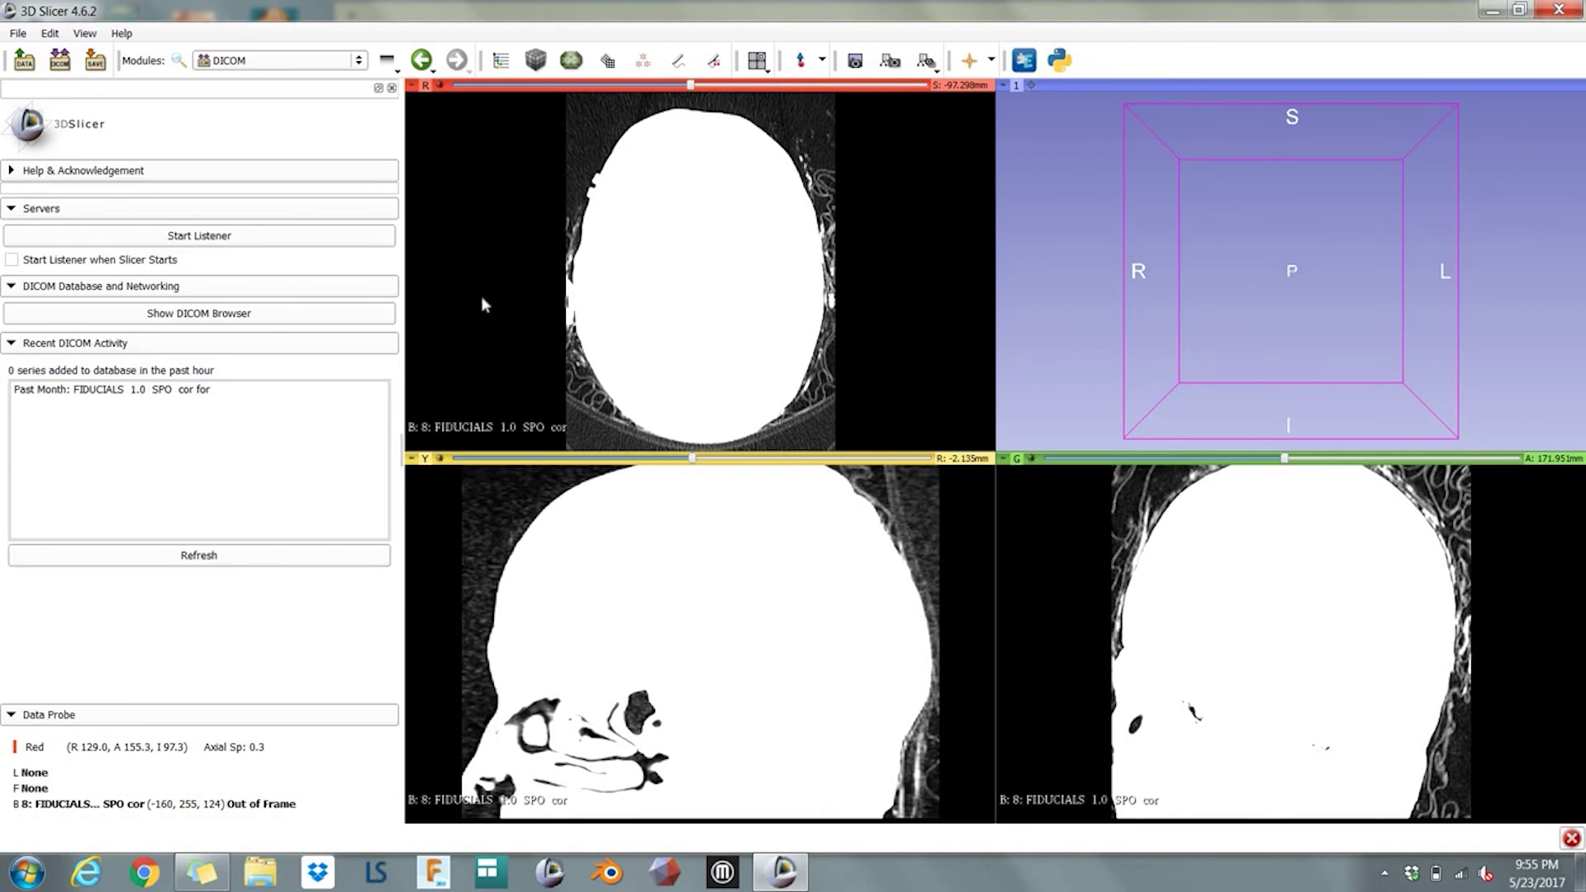
drag(496, 321, 732, 335)
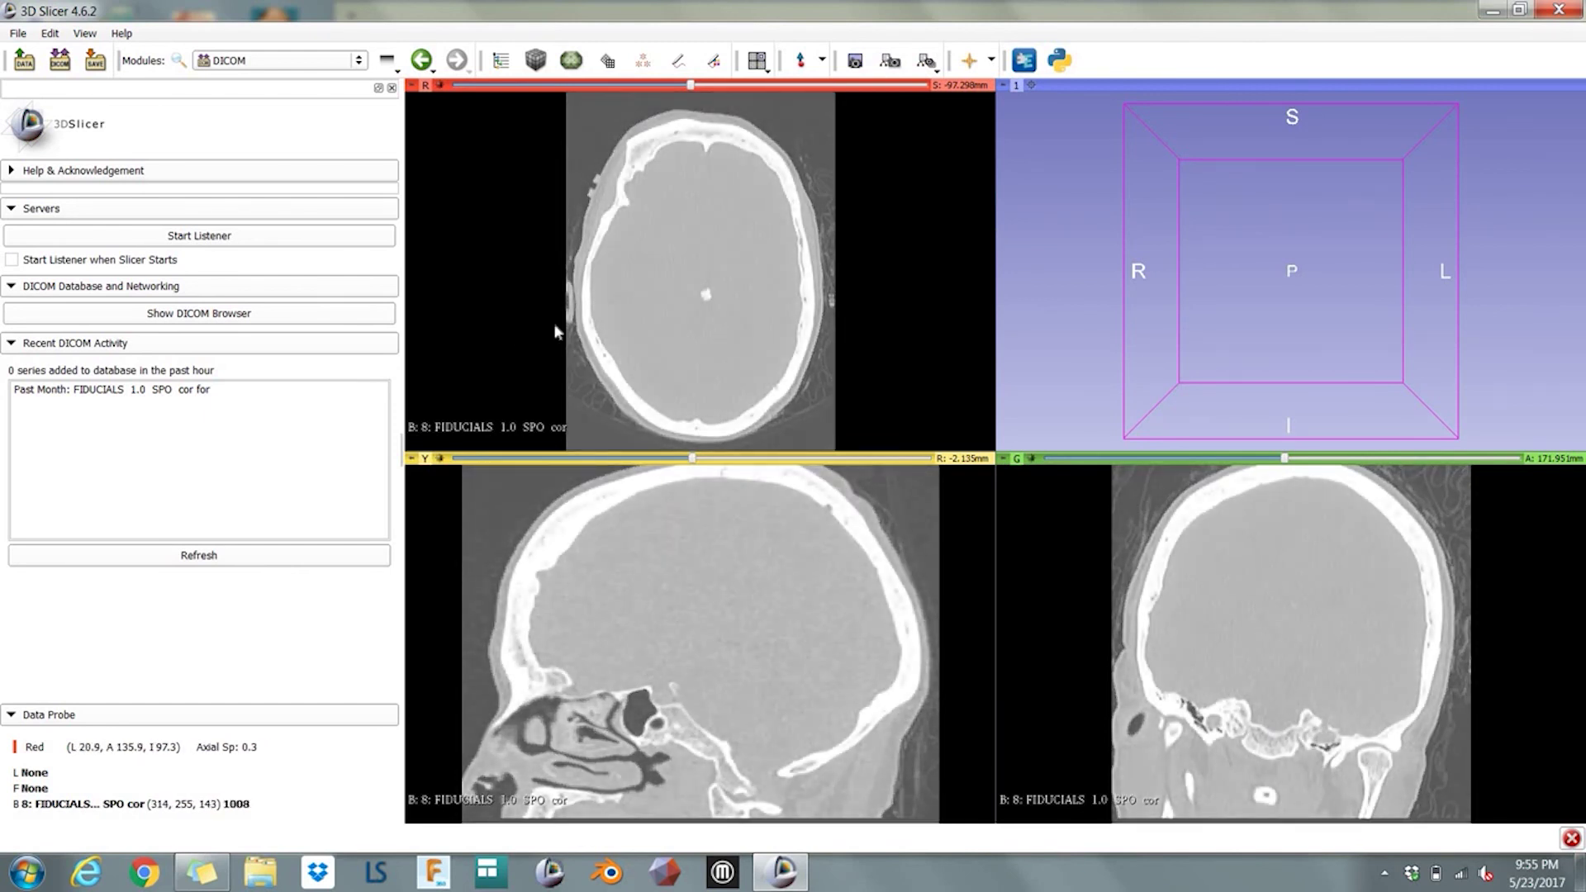
Display the head scan as a volume rendering and centre it in the 3D view
click(306, 61)
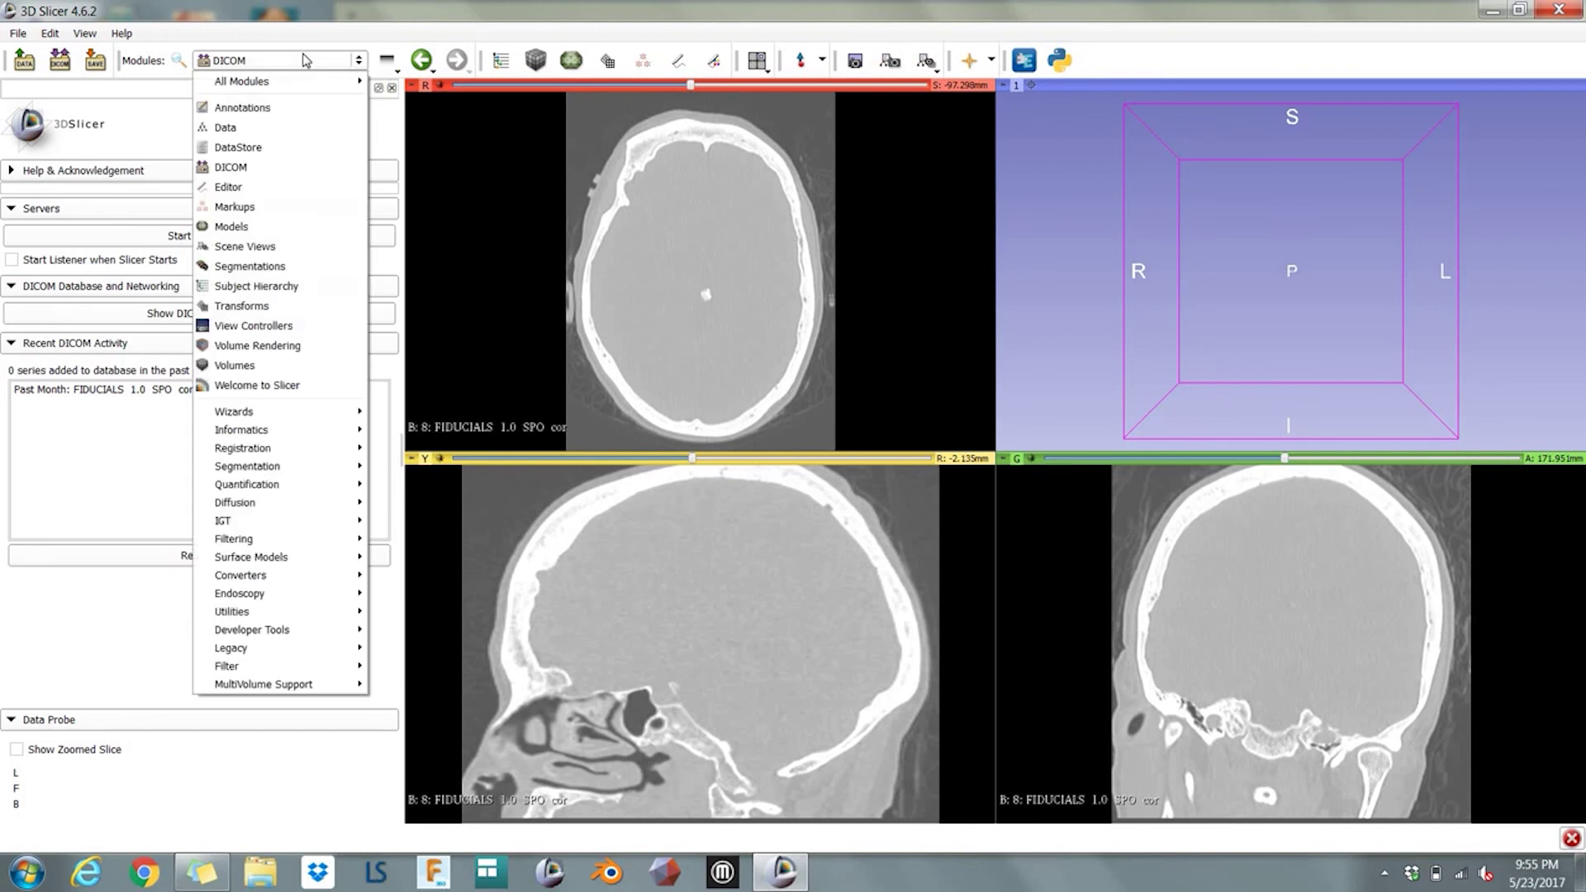
click(221, 345)
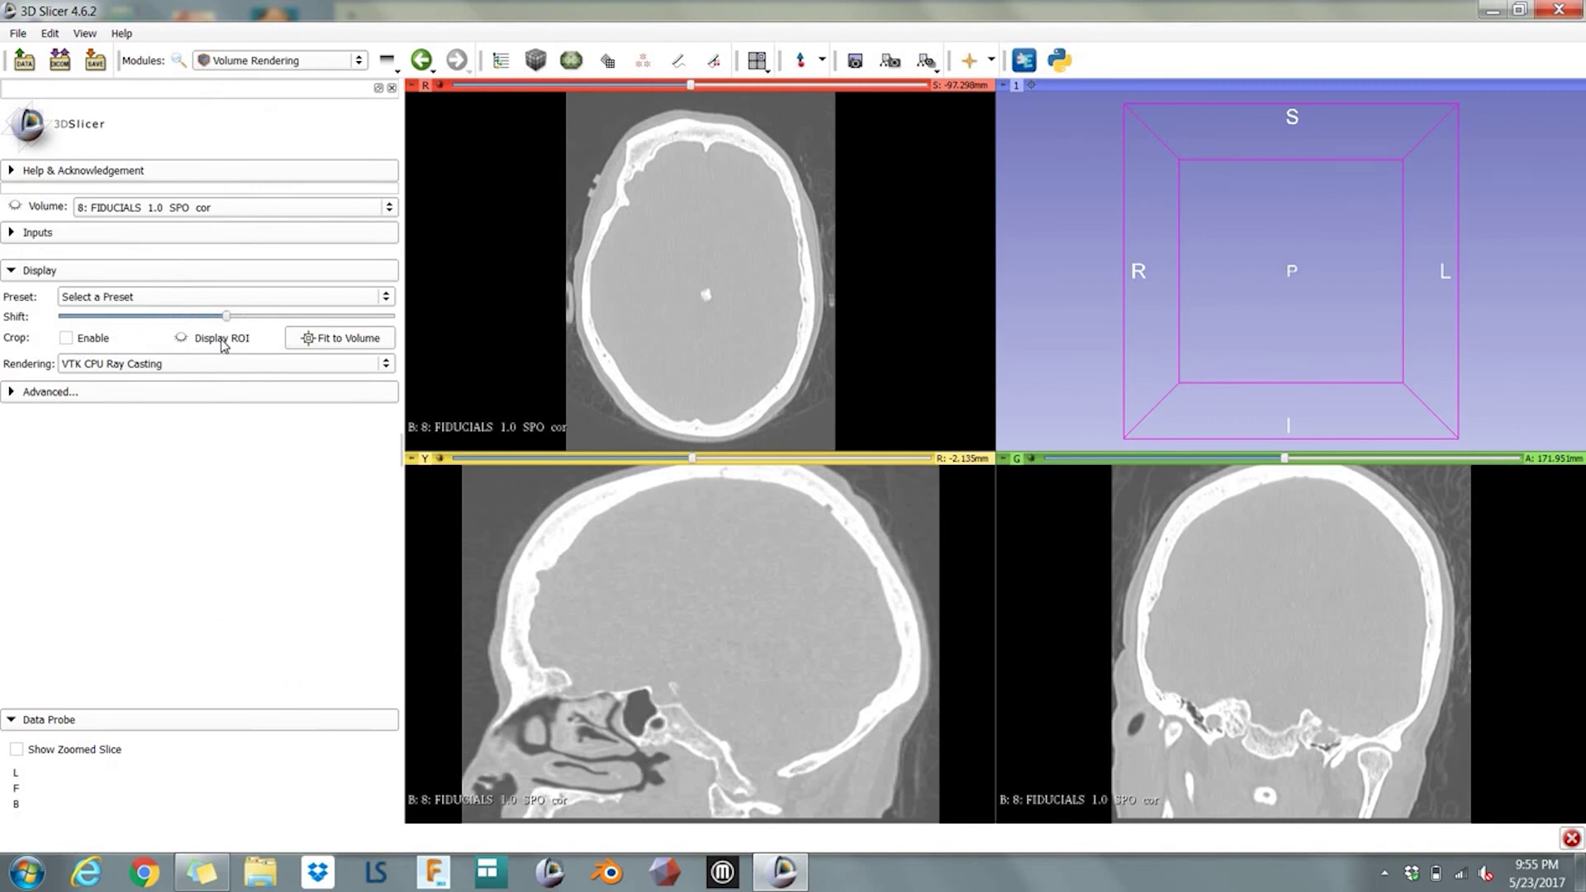
click(16, 208)
click(1031, 84)
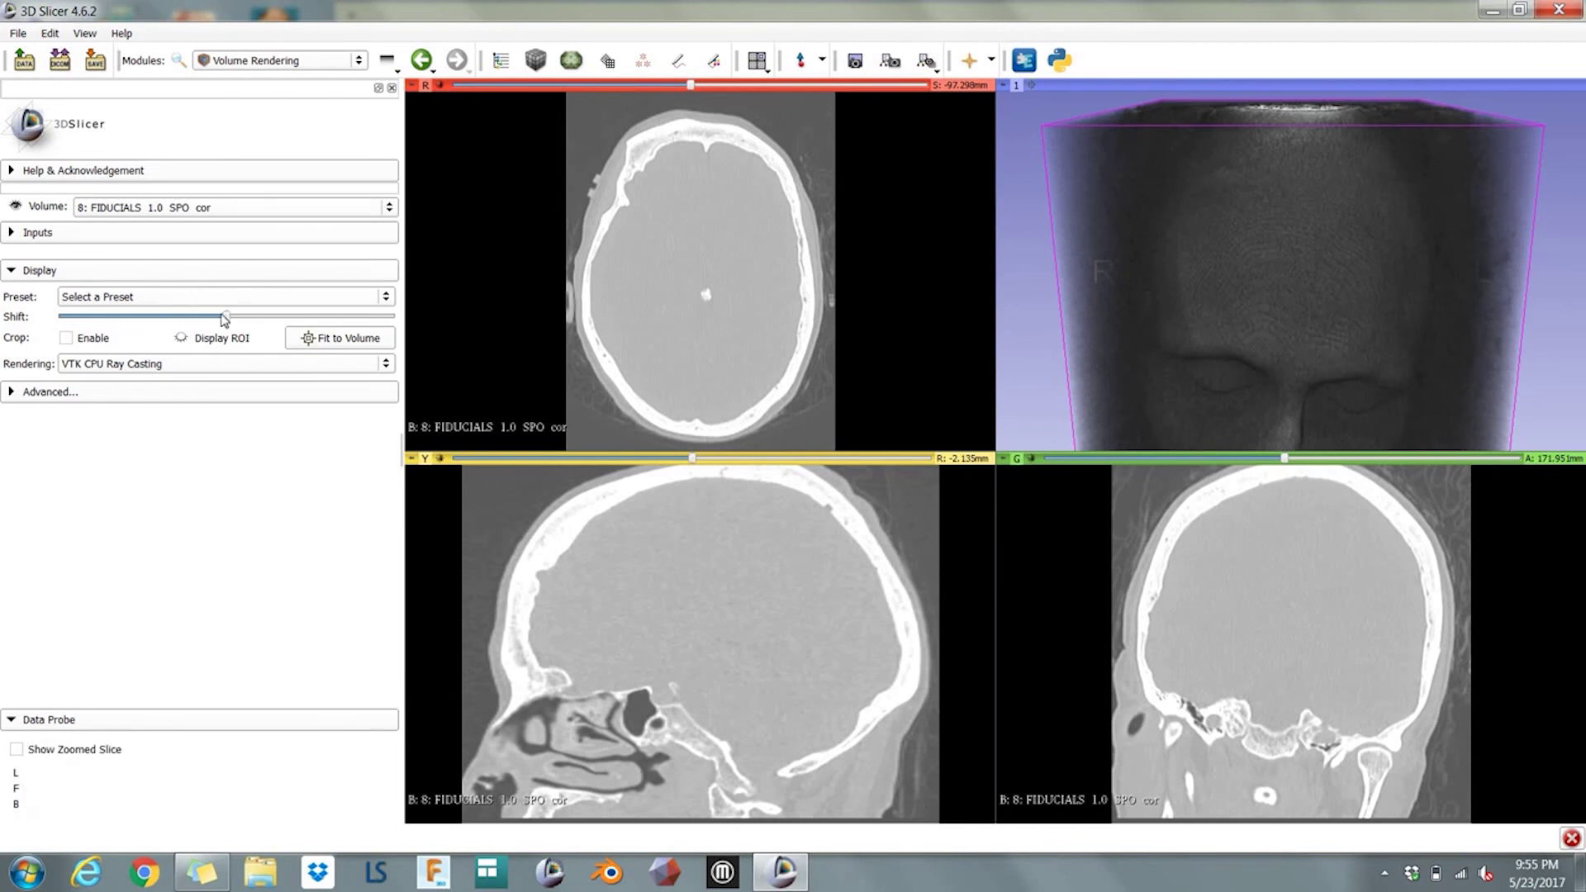
Raise the volume rendering's shift until the soft tissue disappears, and turn the skull to face forward
drag(229, 321, 273, 322)
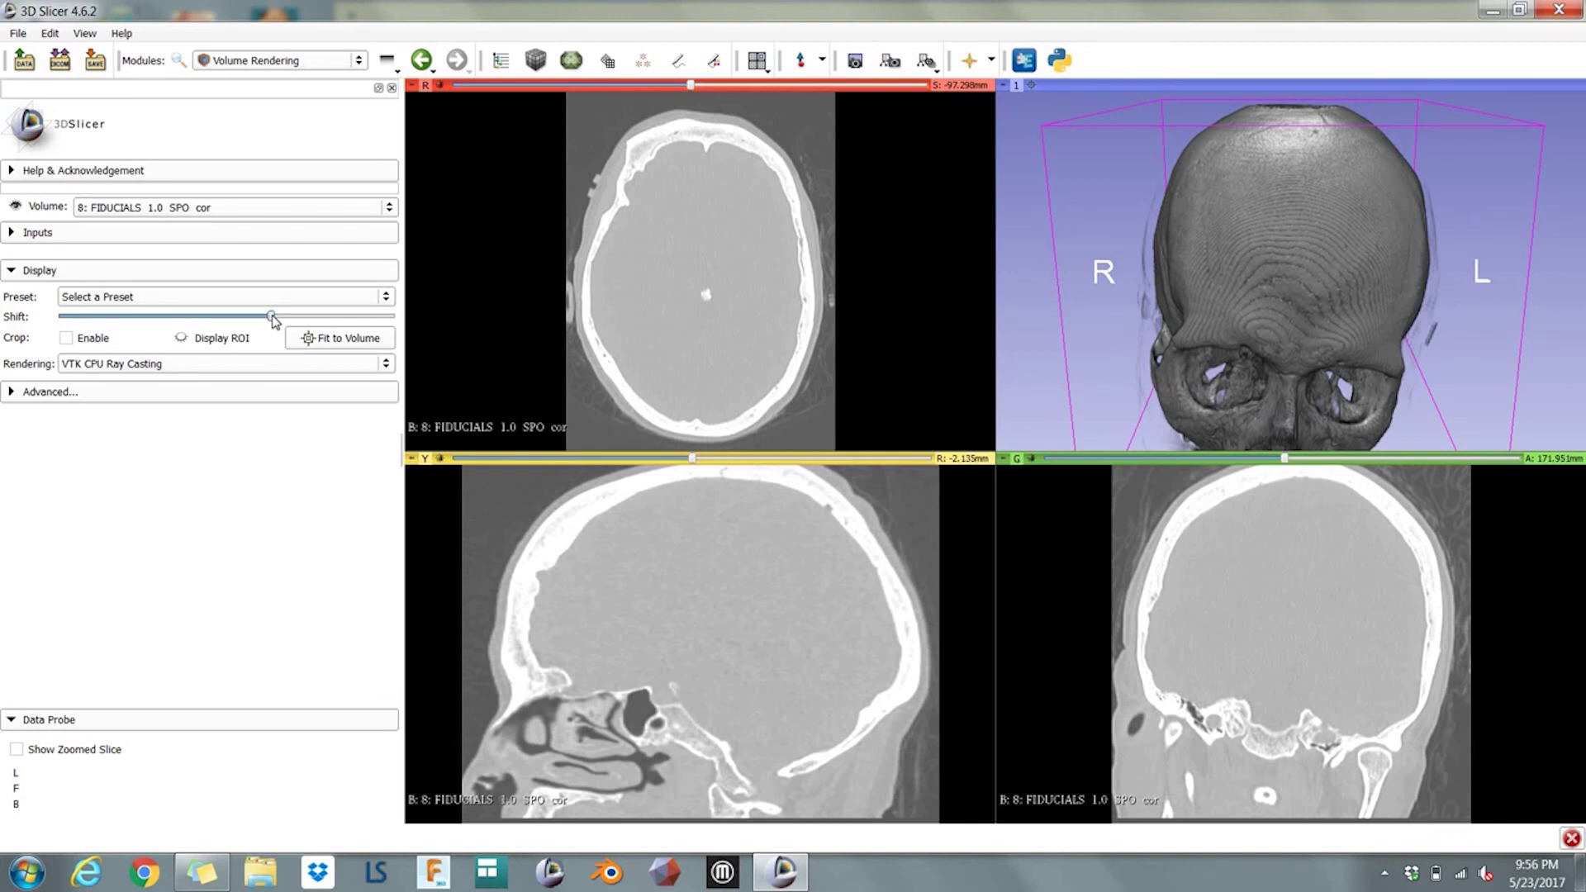
drag(274, 319, 277, 319)
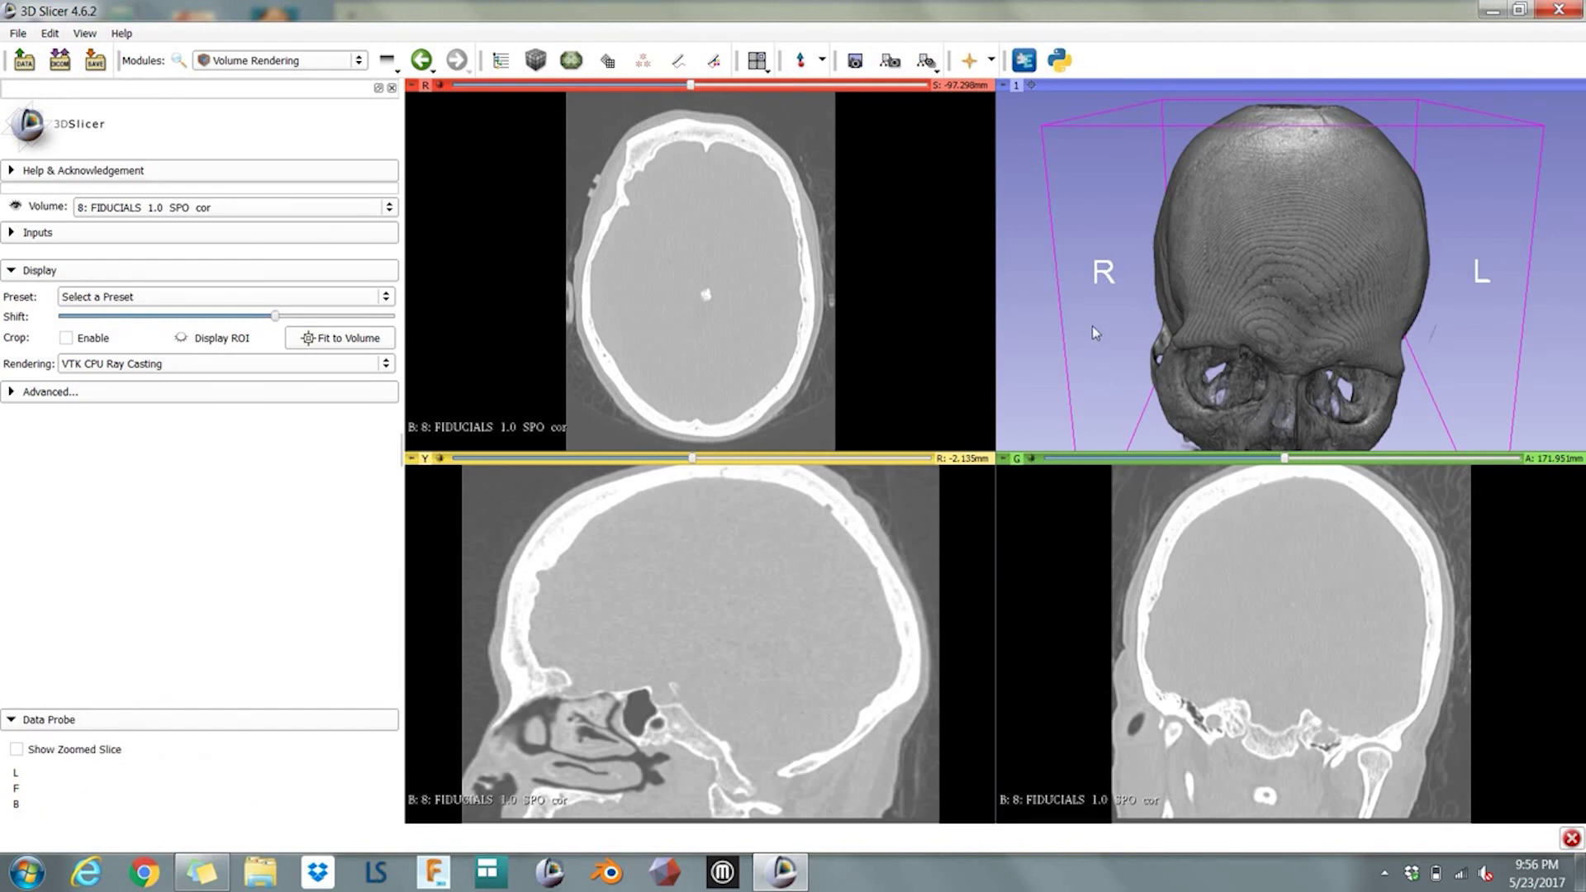
scroll(1092, 326, up, 5)
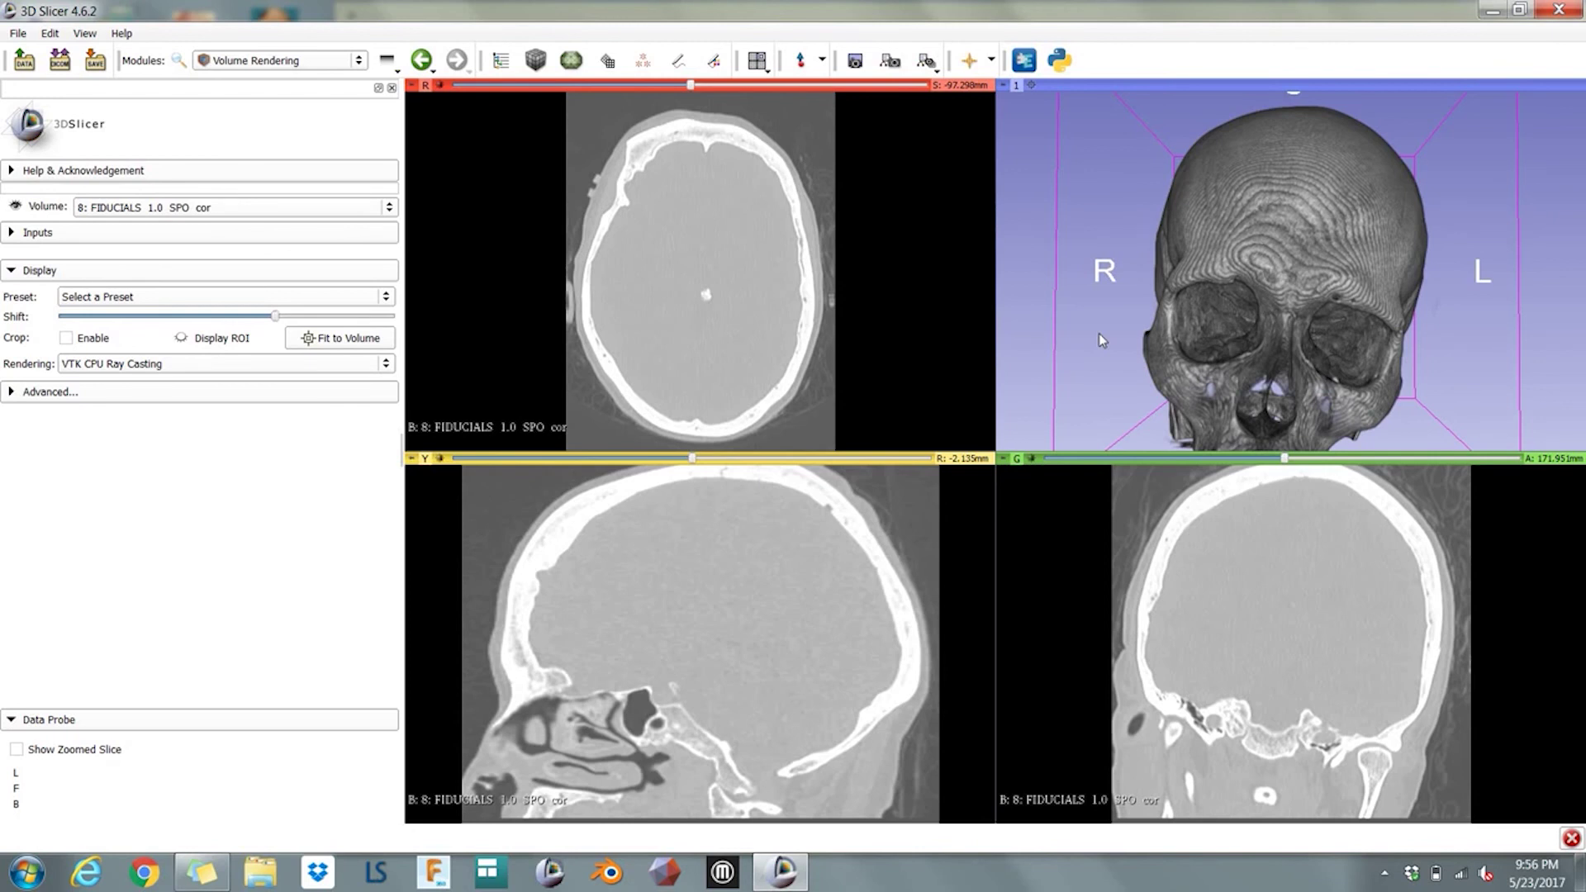
Create a merge label map for the head scan in the Editor module with the GenericAnatomyColors colour table
click(291, 63)
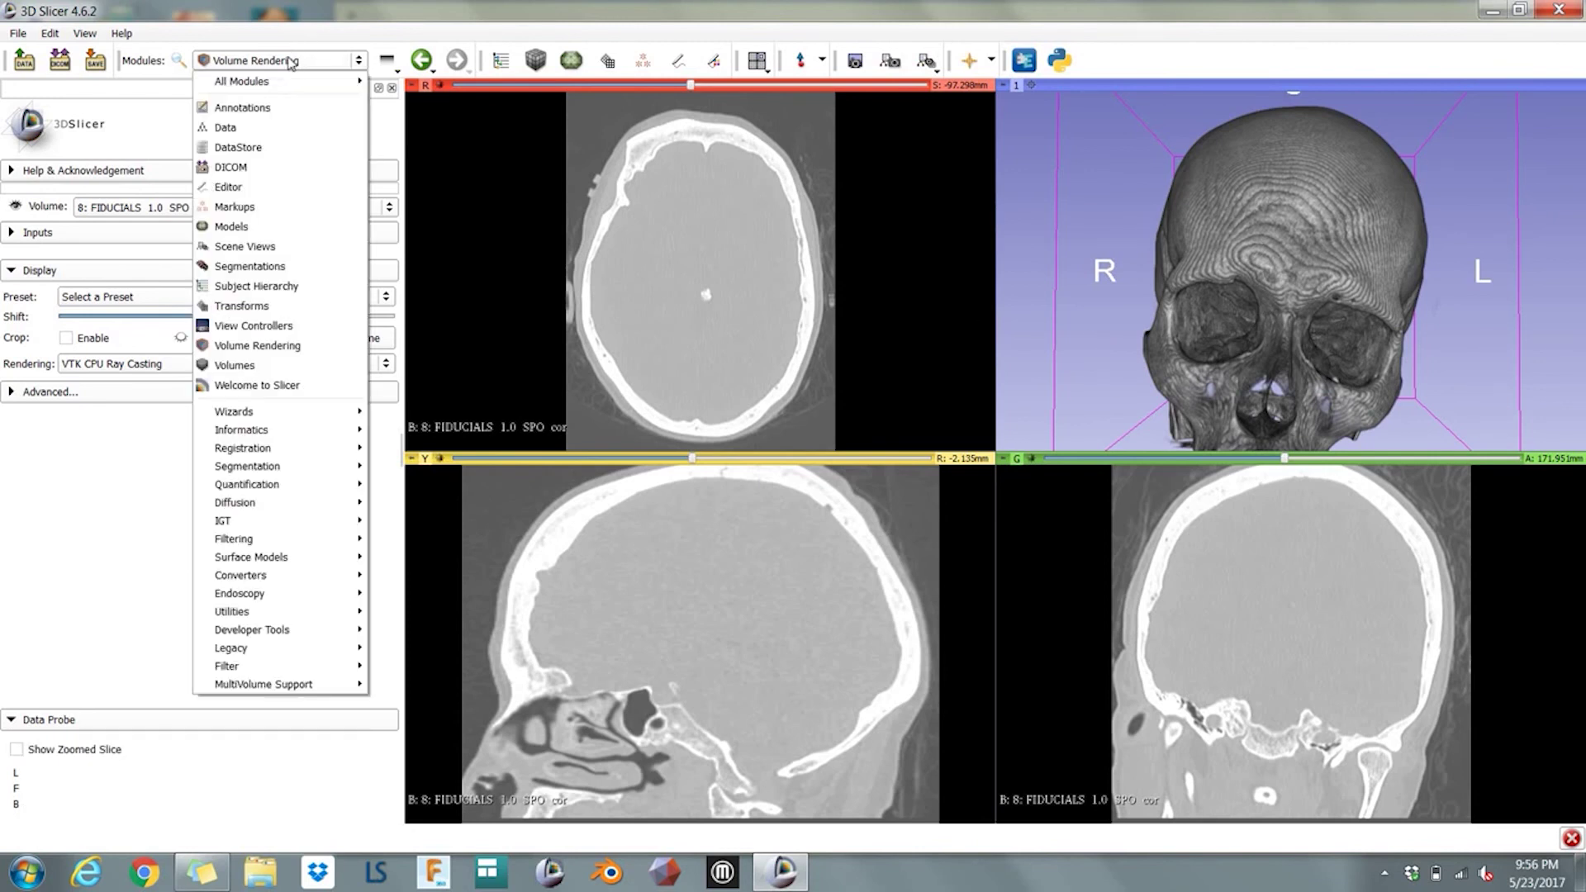
click(250, 189)
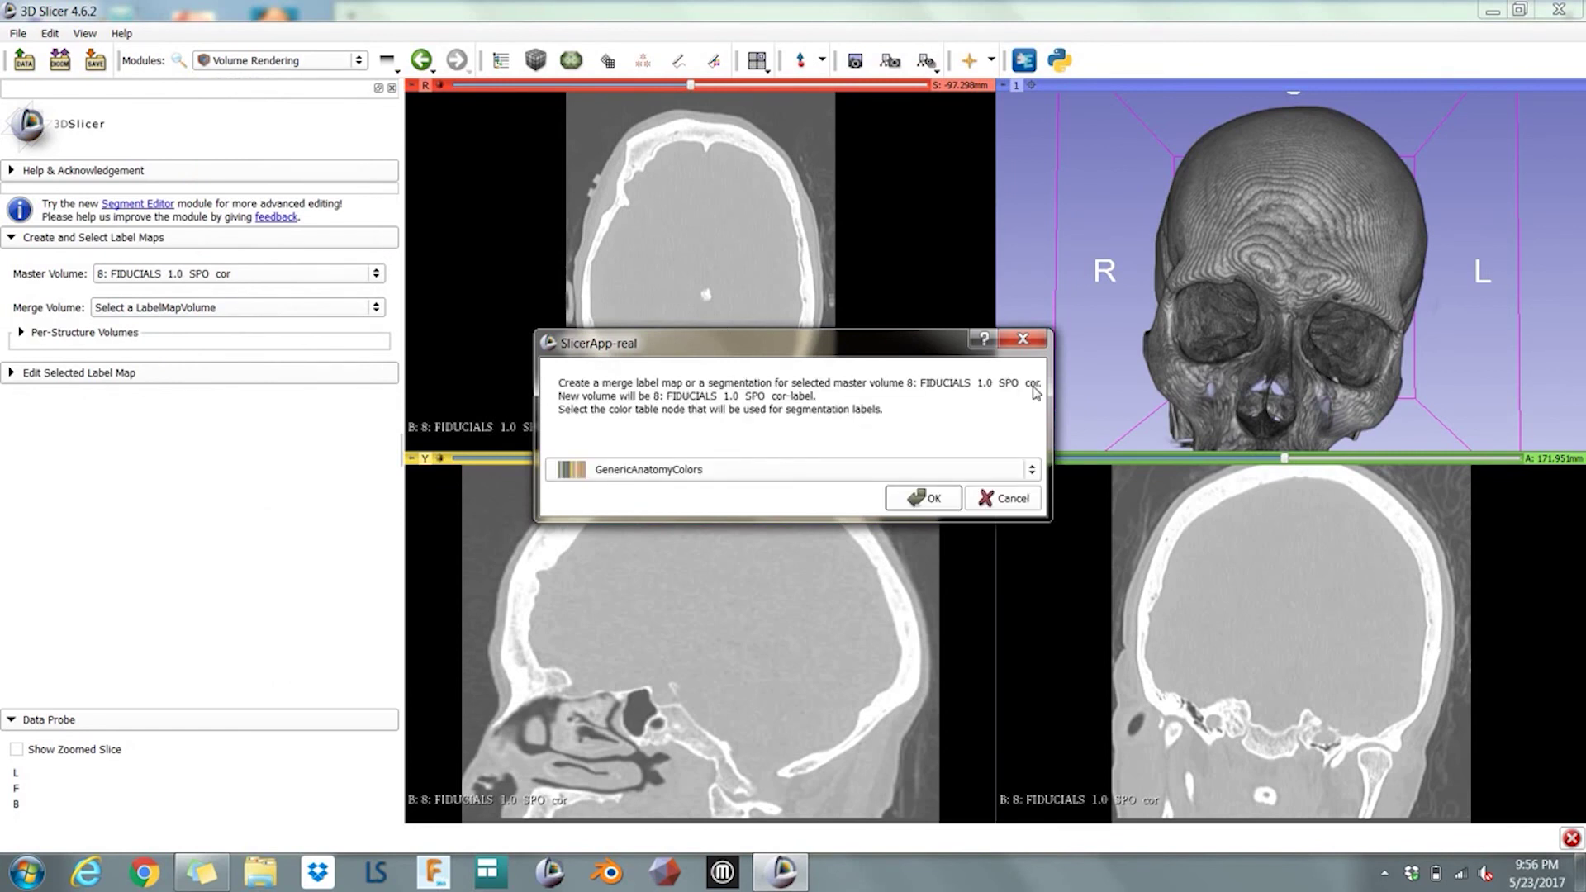
click(922, 498)
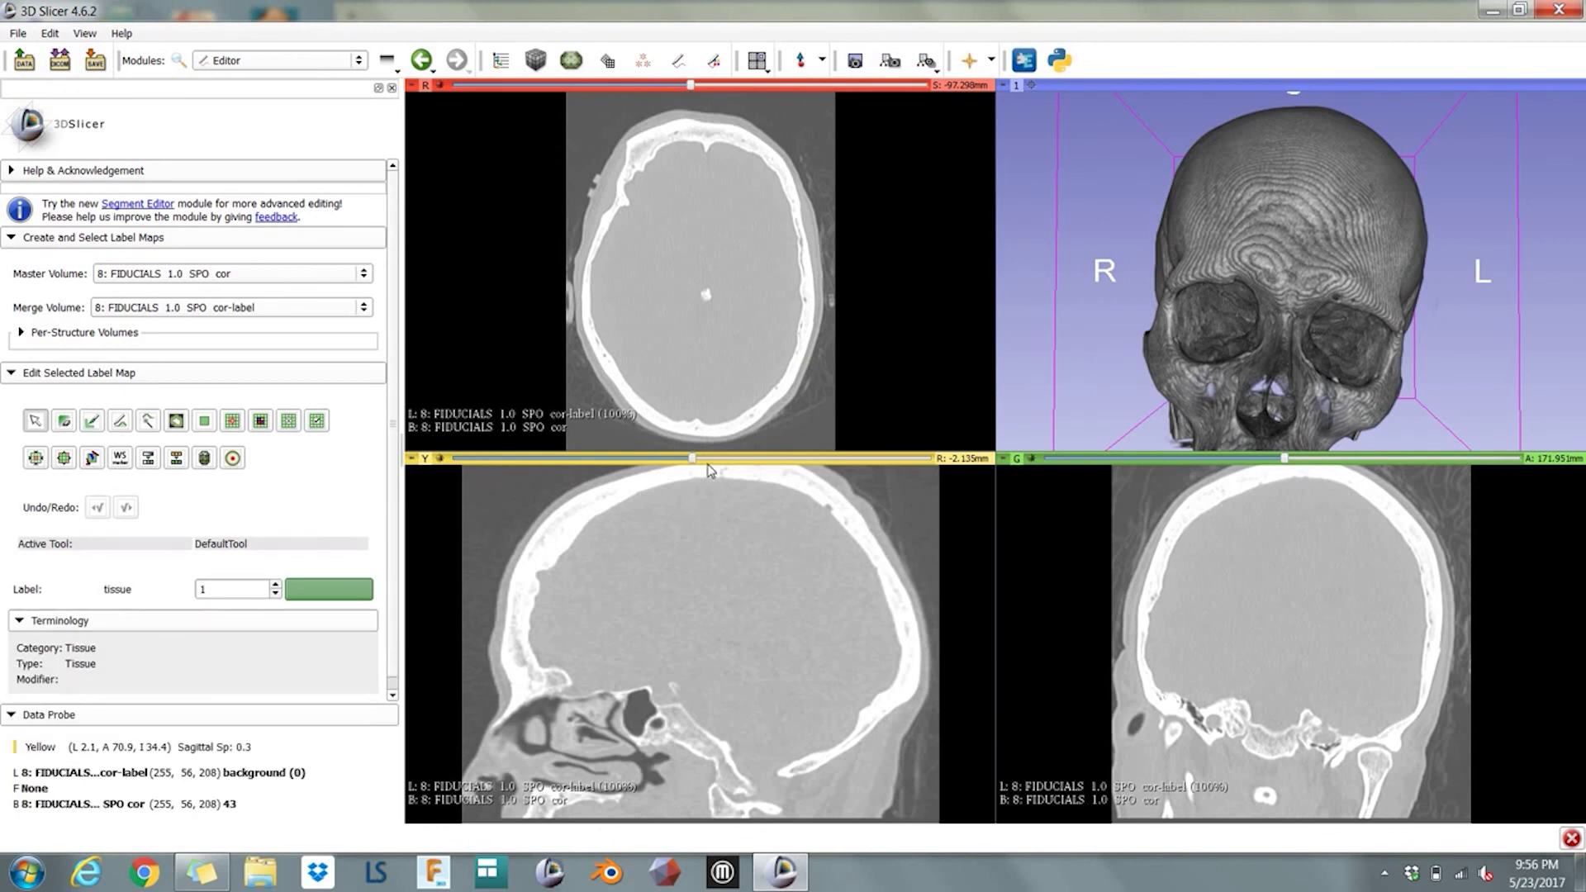
Set the active label to bone (number 2) and darken the slice images to set off the skull
click(329, 589)
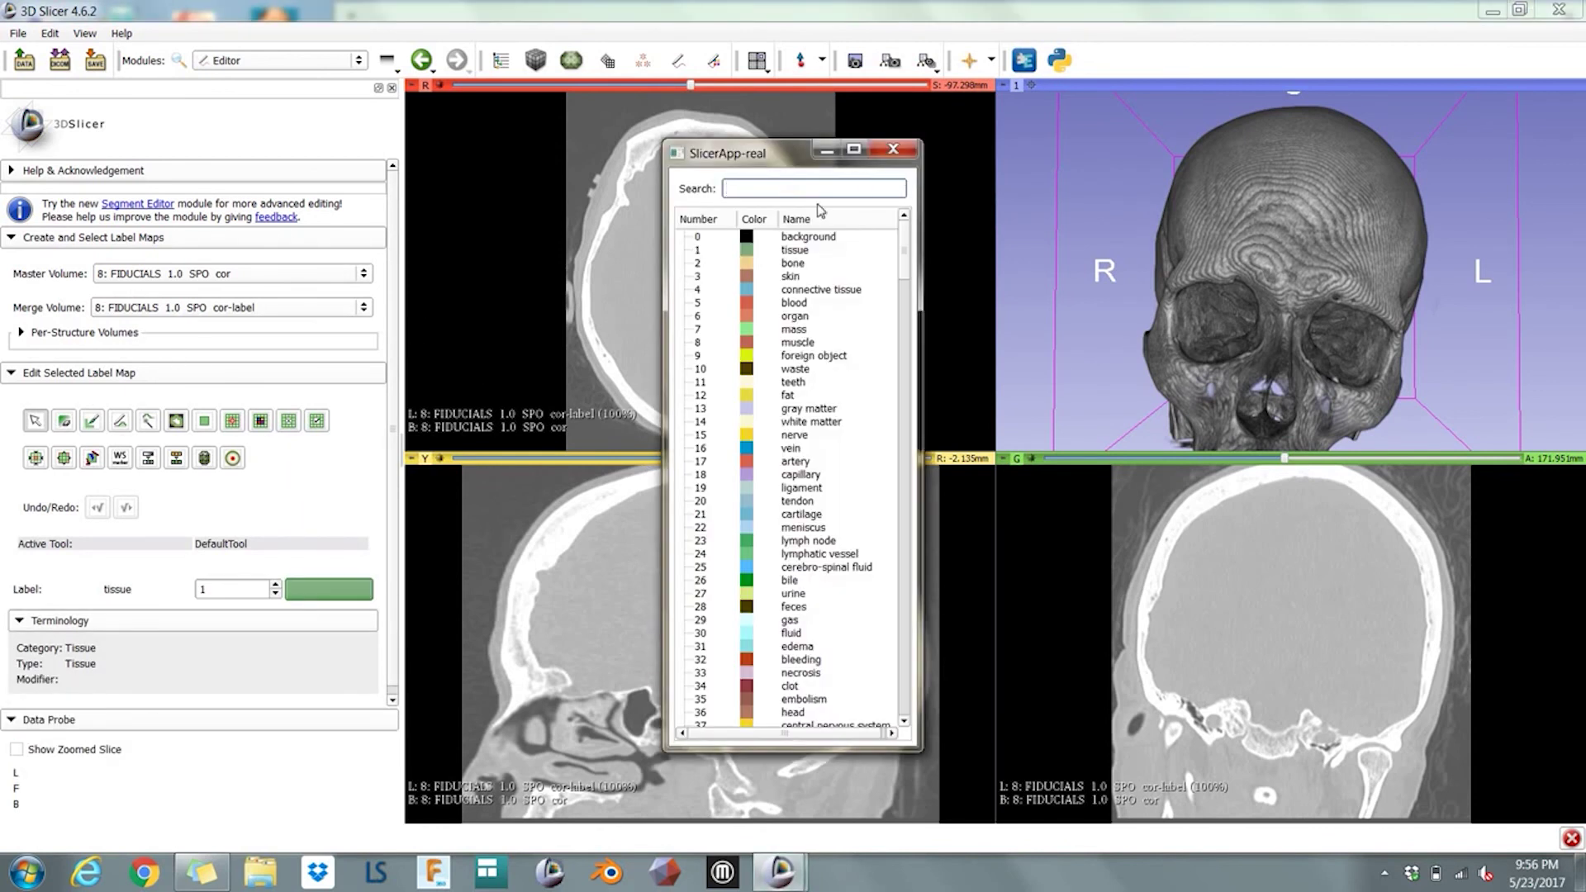
click(750, 262)
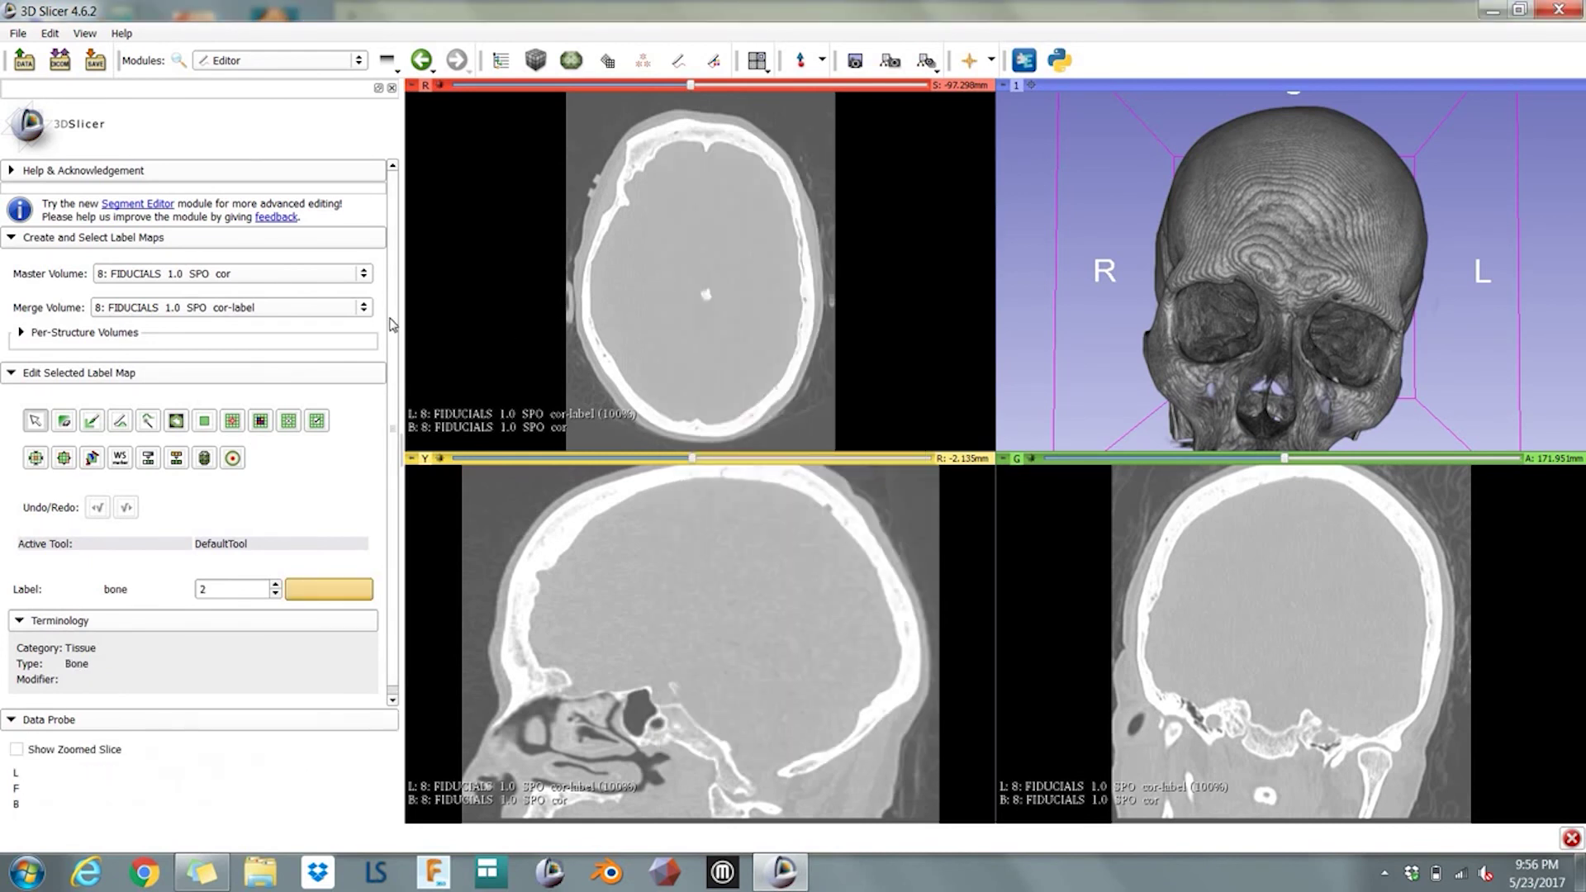
scroll(394, 339, down, 1)
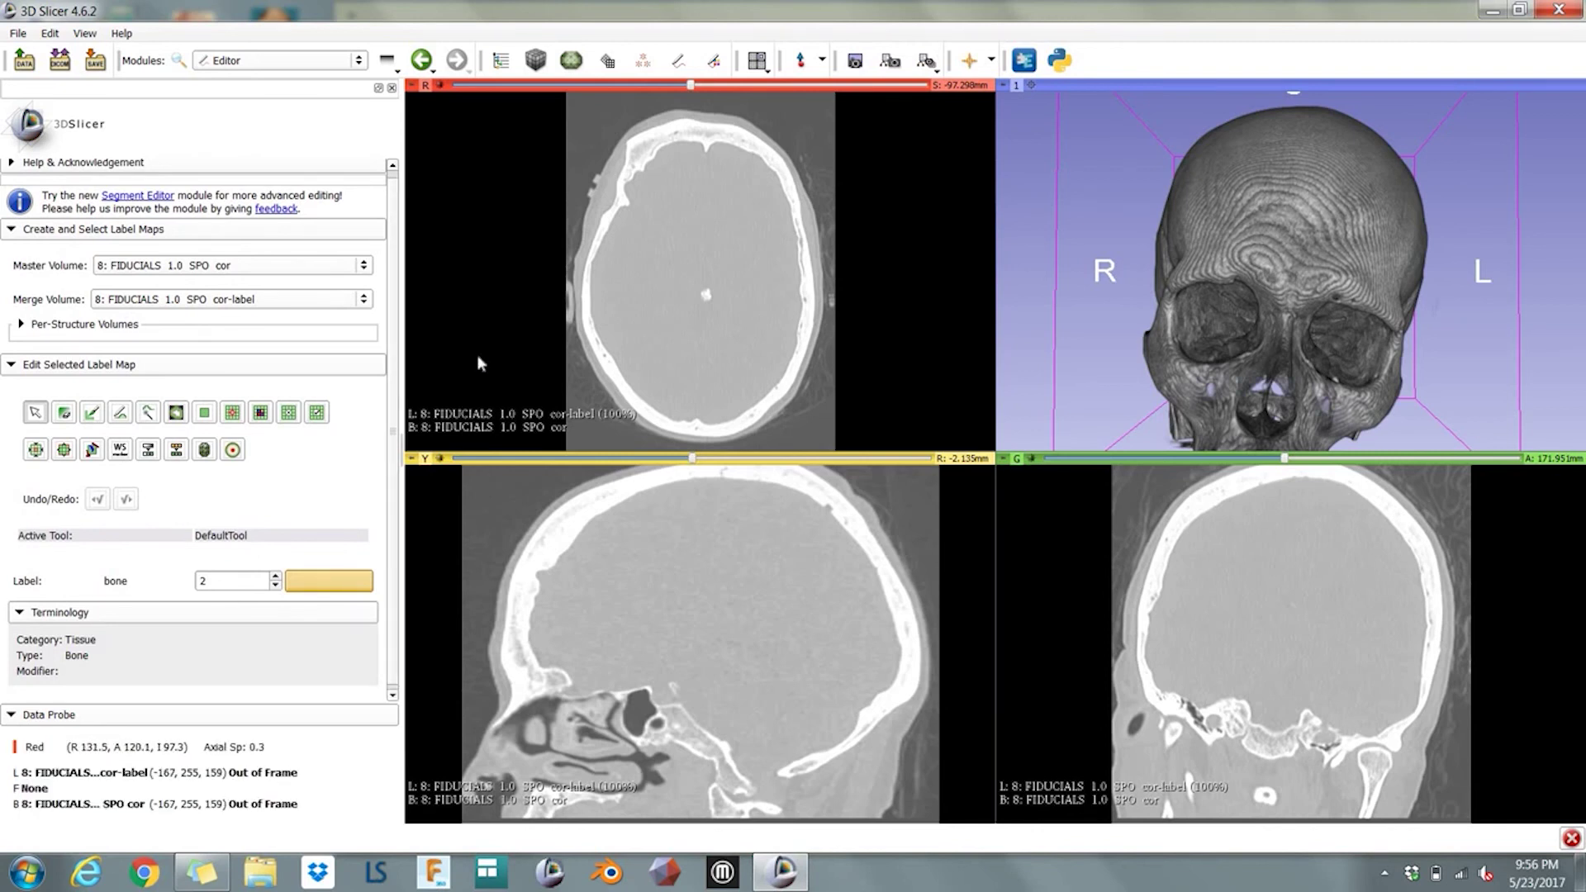
drag(479, 353, 489, 312)
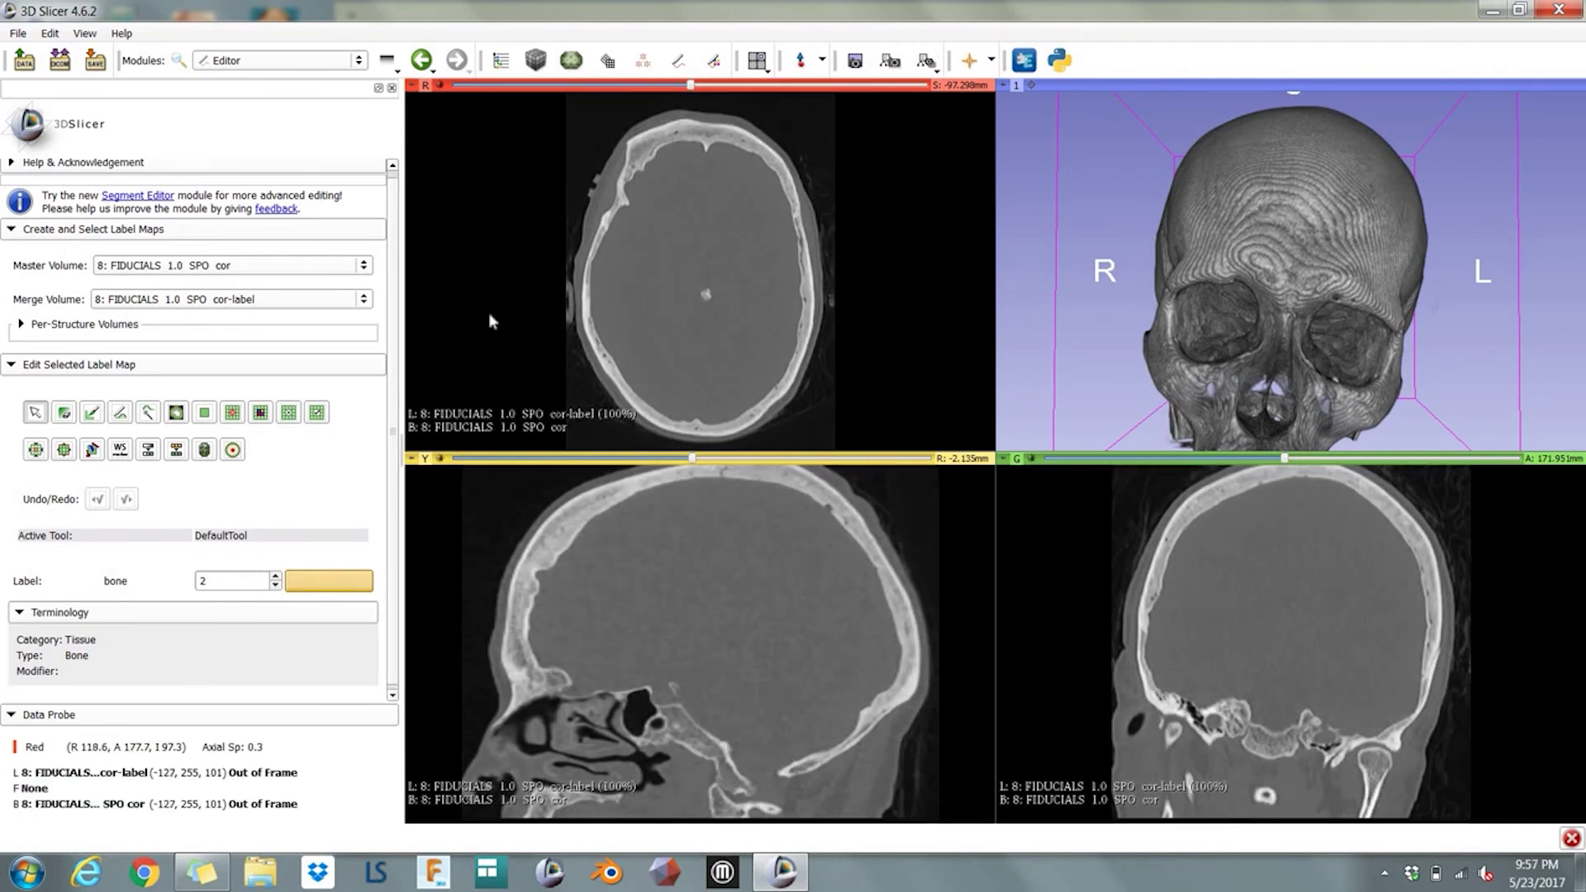
click(308, 581)
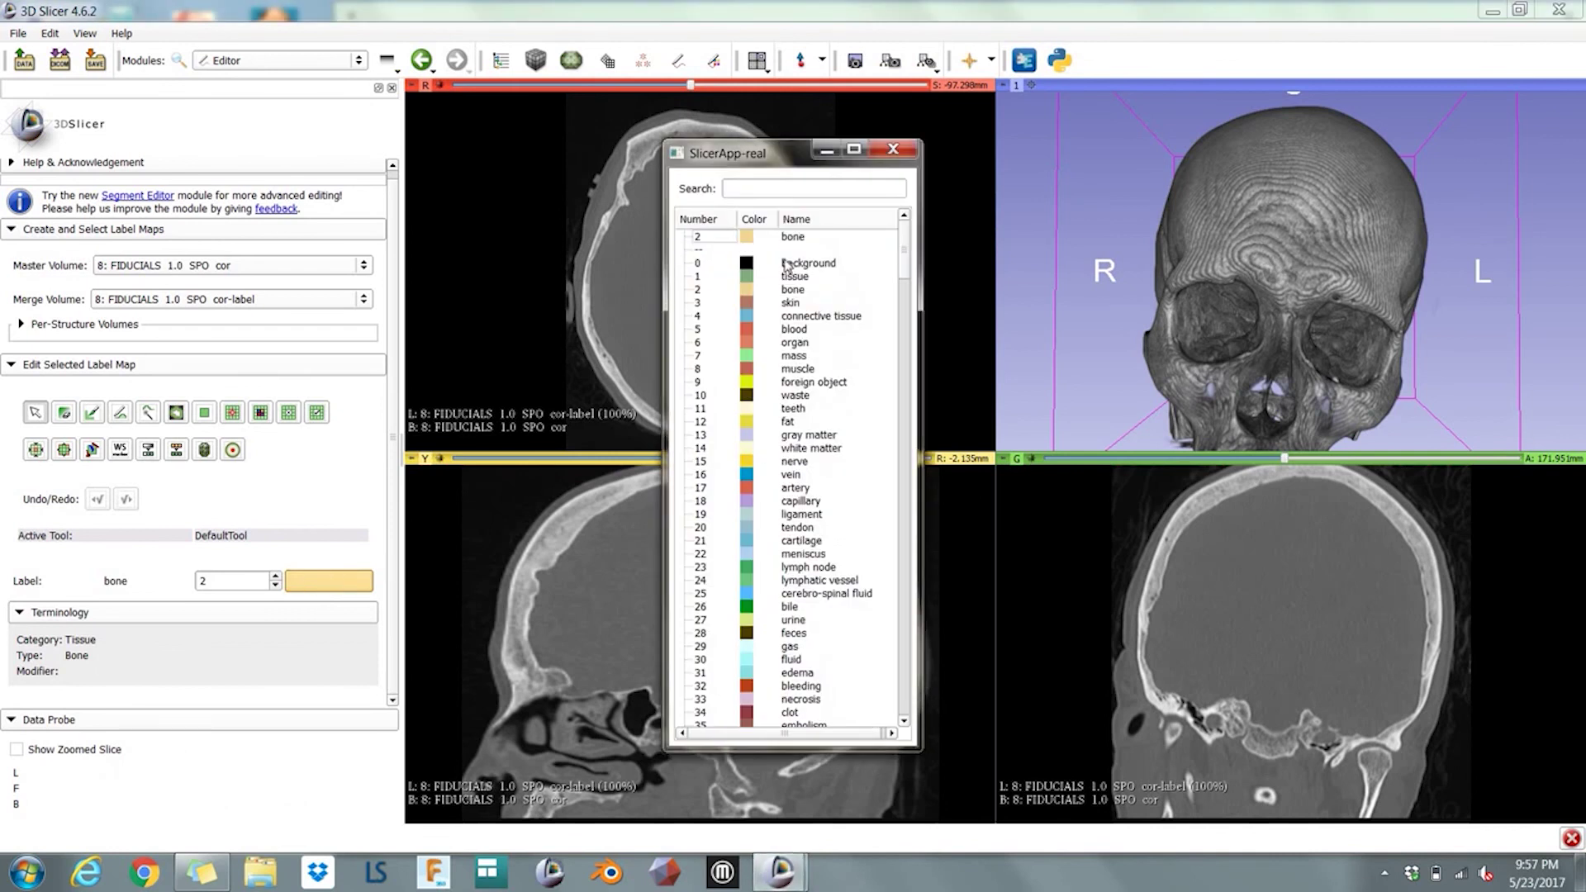
click(751, 238)
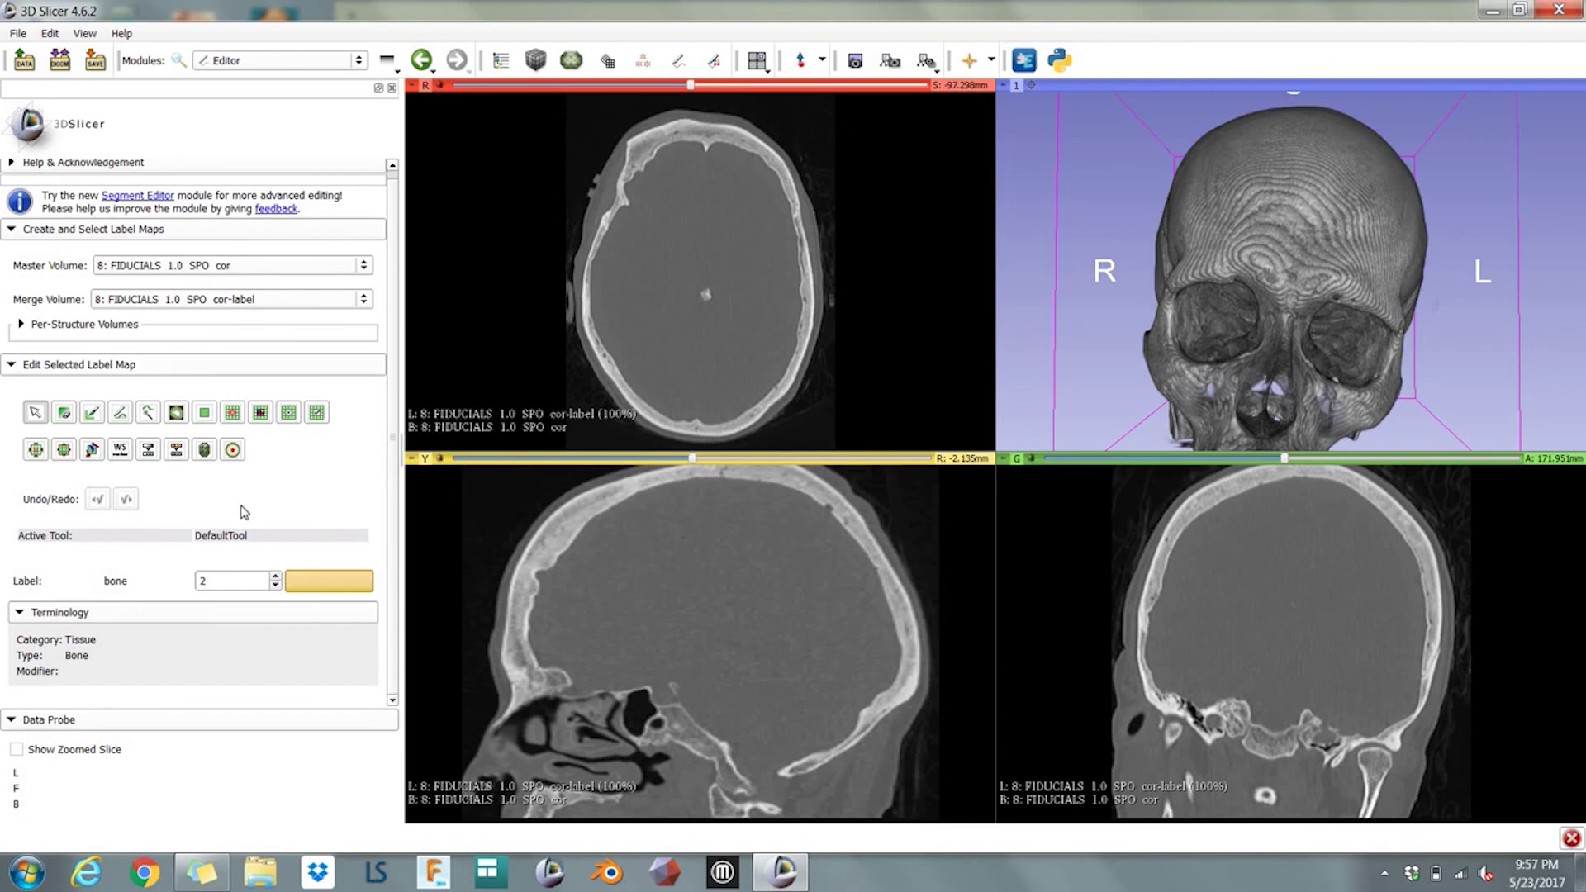
Apply a threshold range with a lower limit of 1250 to label the skull as bone
click(154, 455)
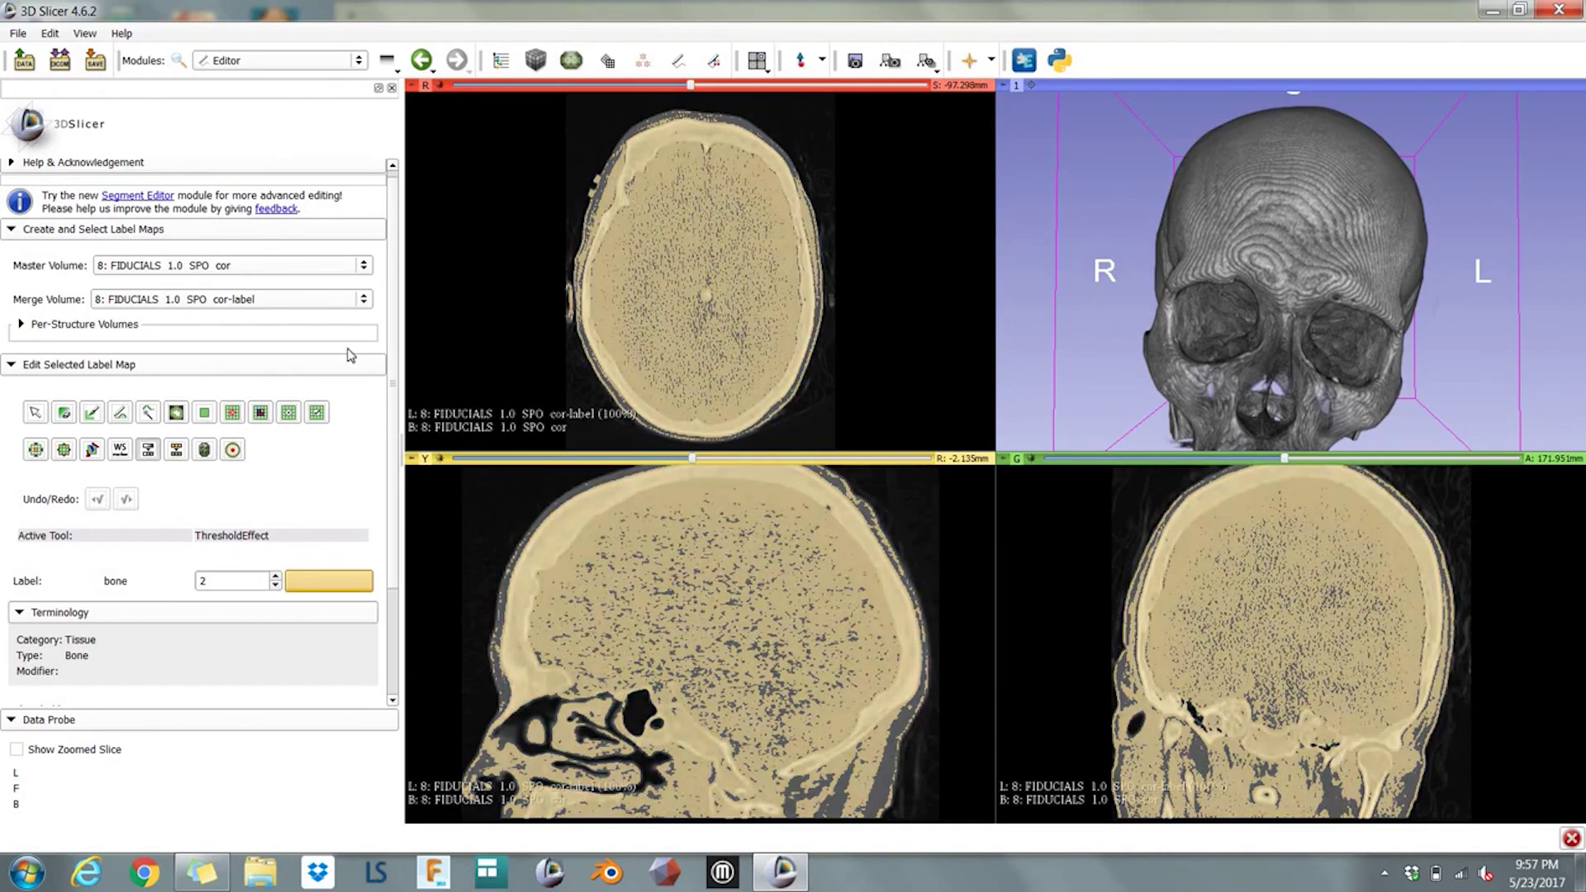
scroll(382, 337, down, 1)
scroll(383, 337, down, 3)
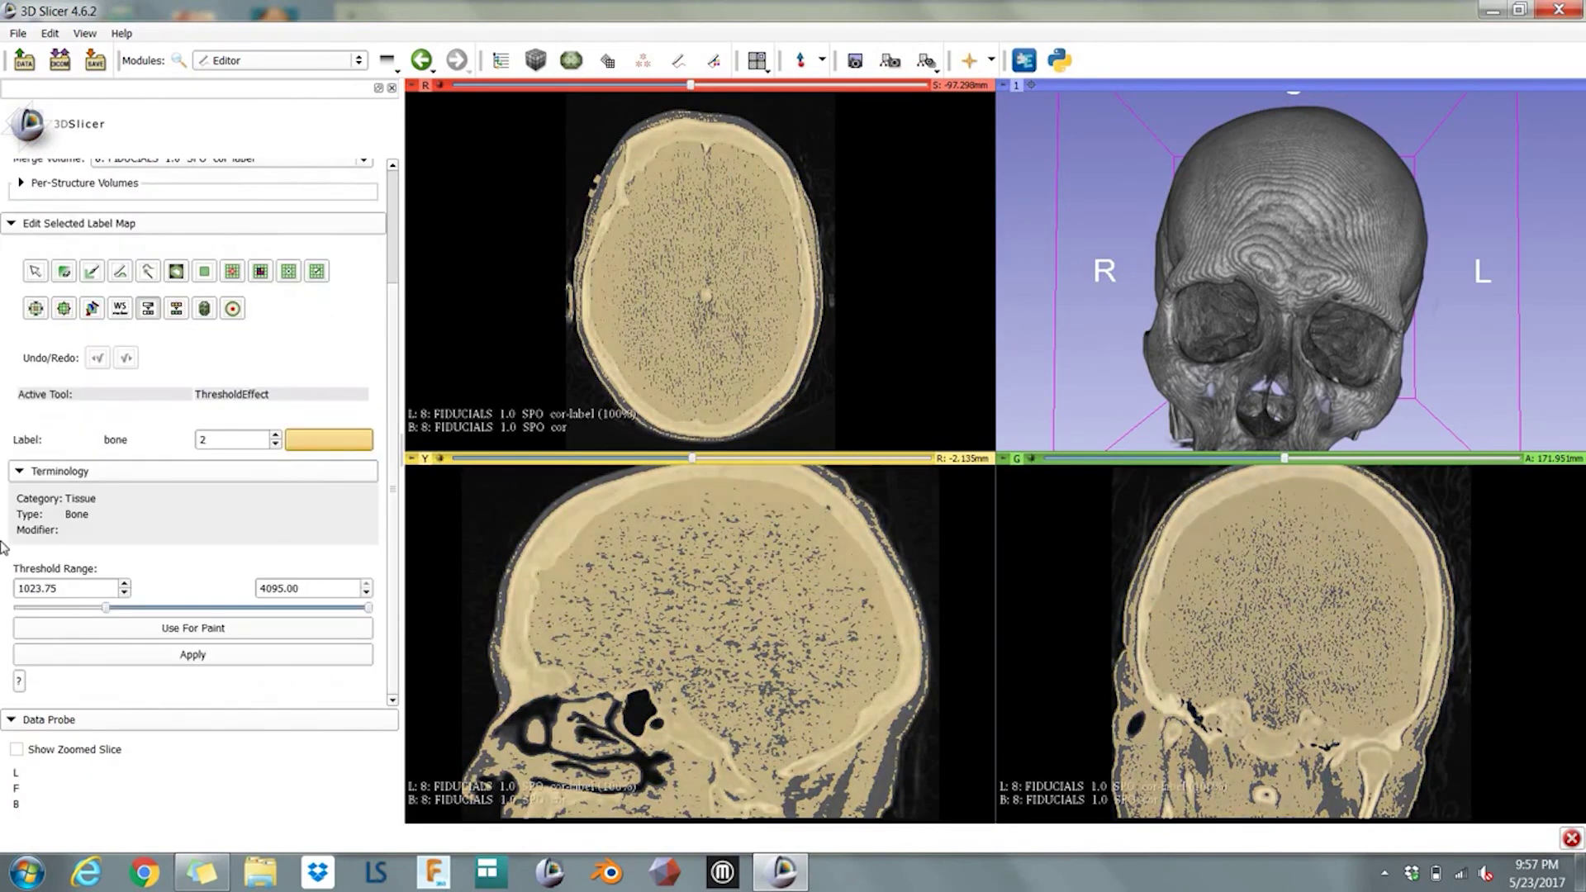
drag(62, 588, 3, 595)
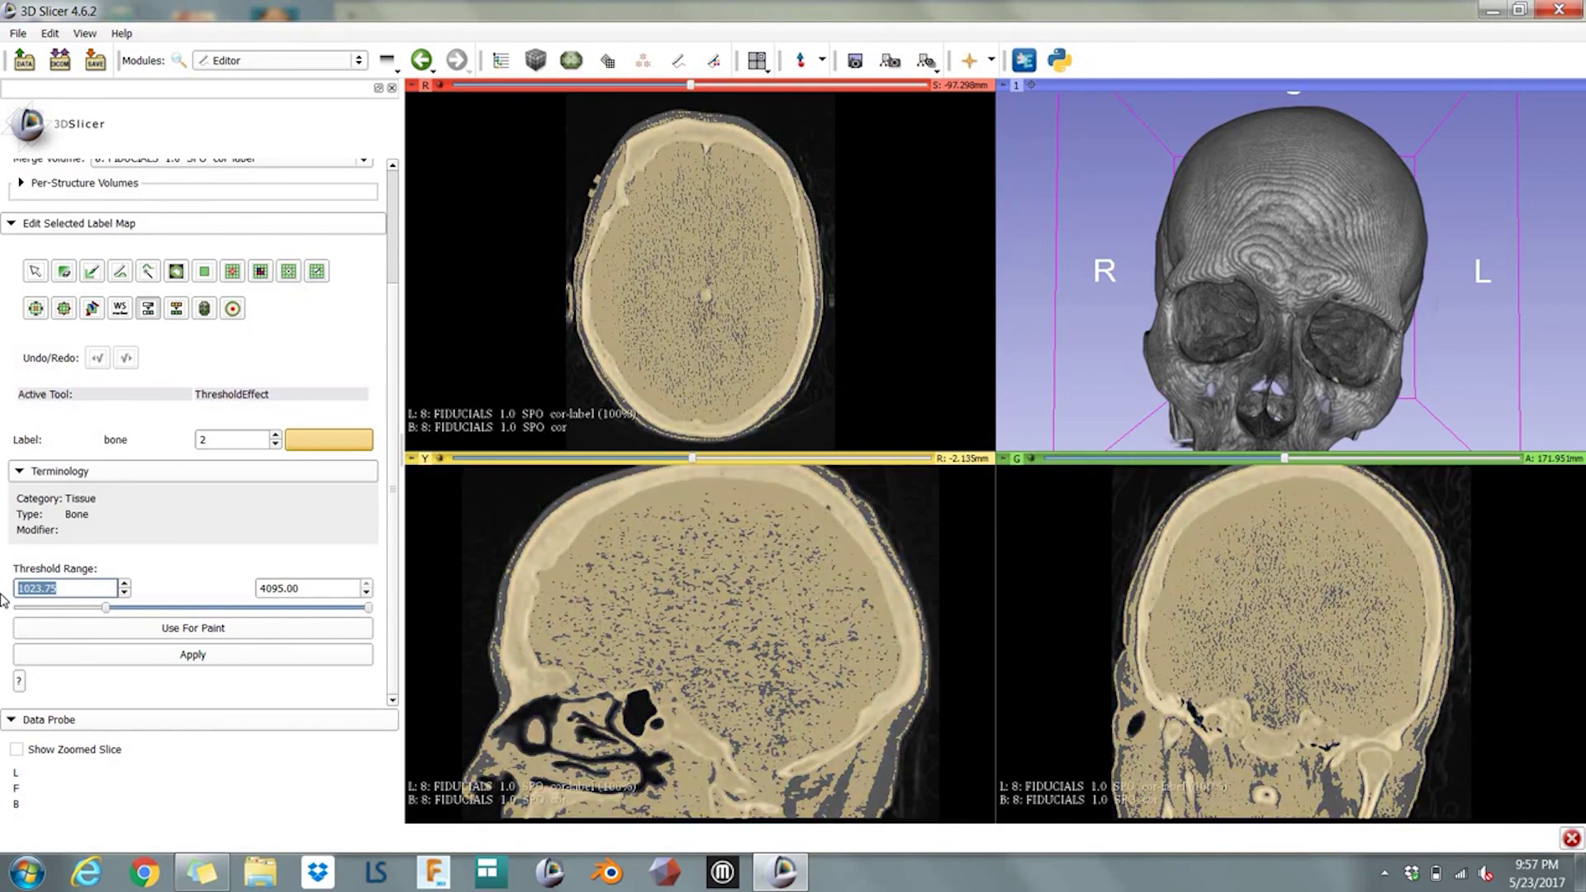
text(1250)
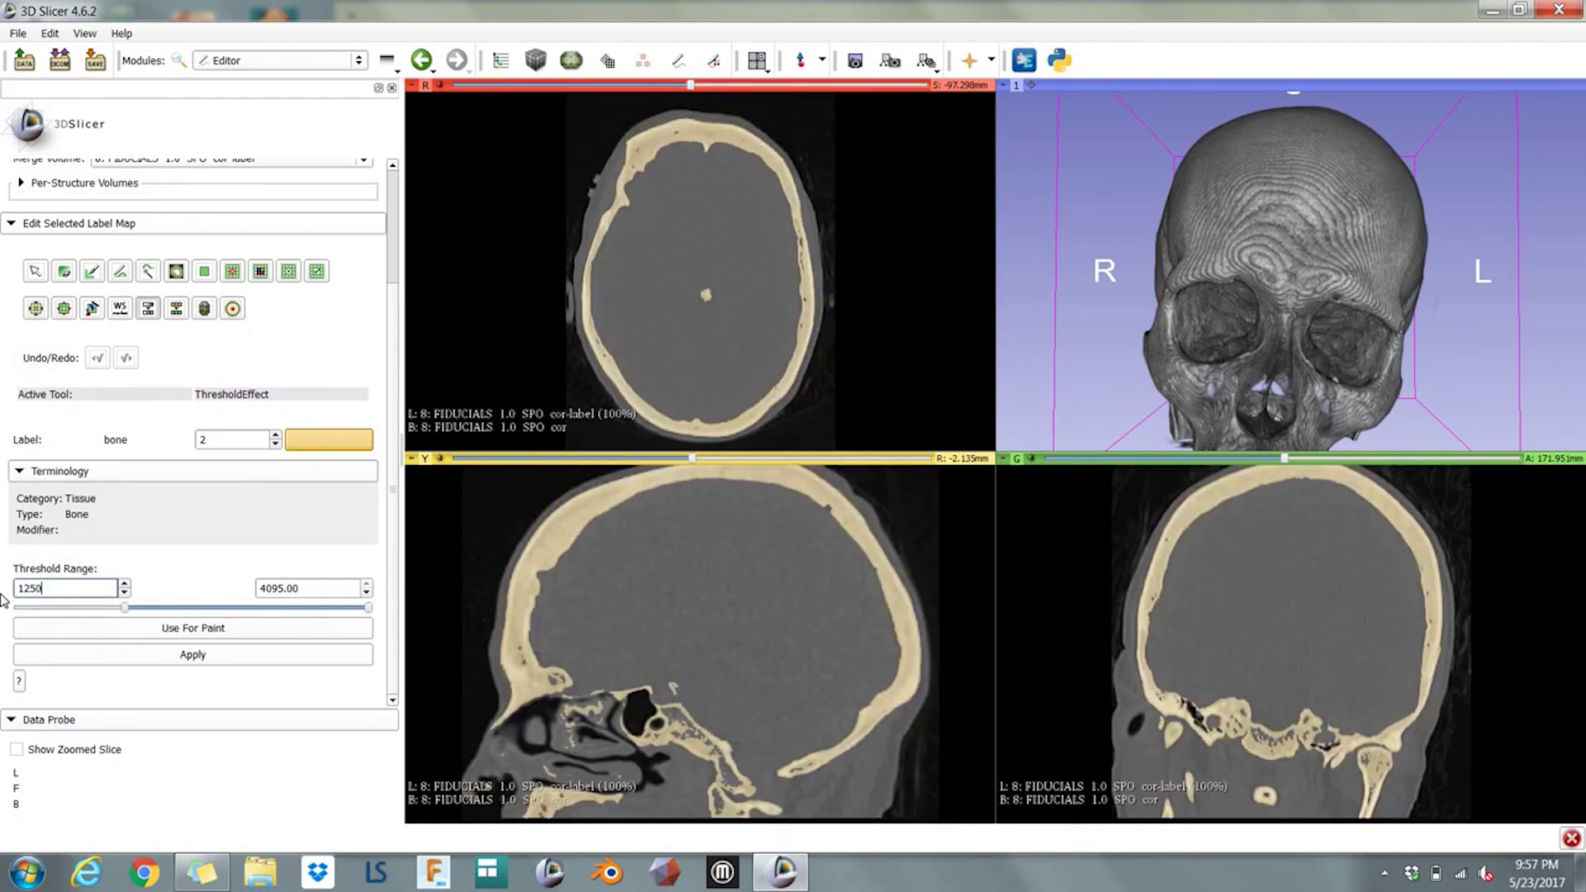
click(168, 655)
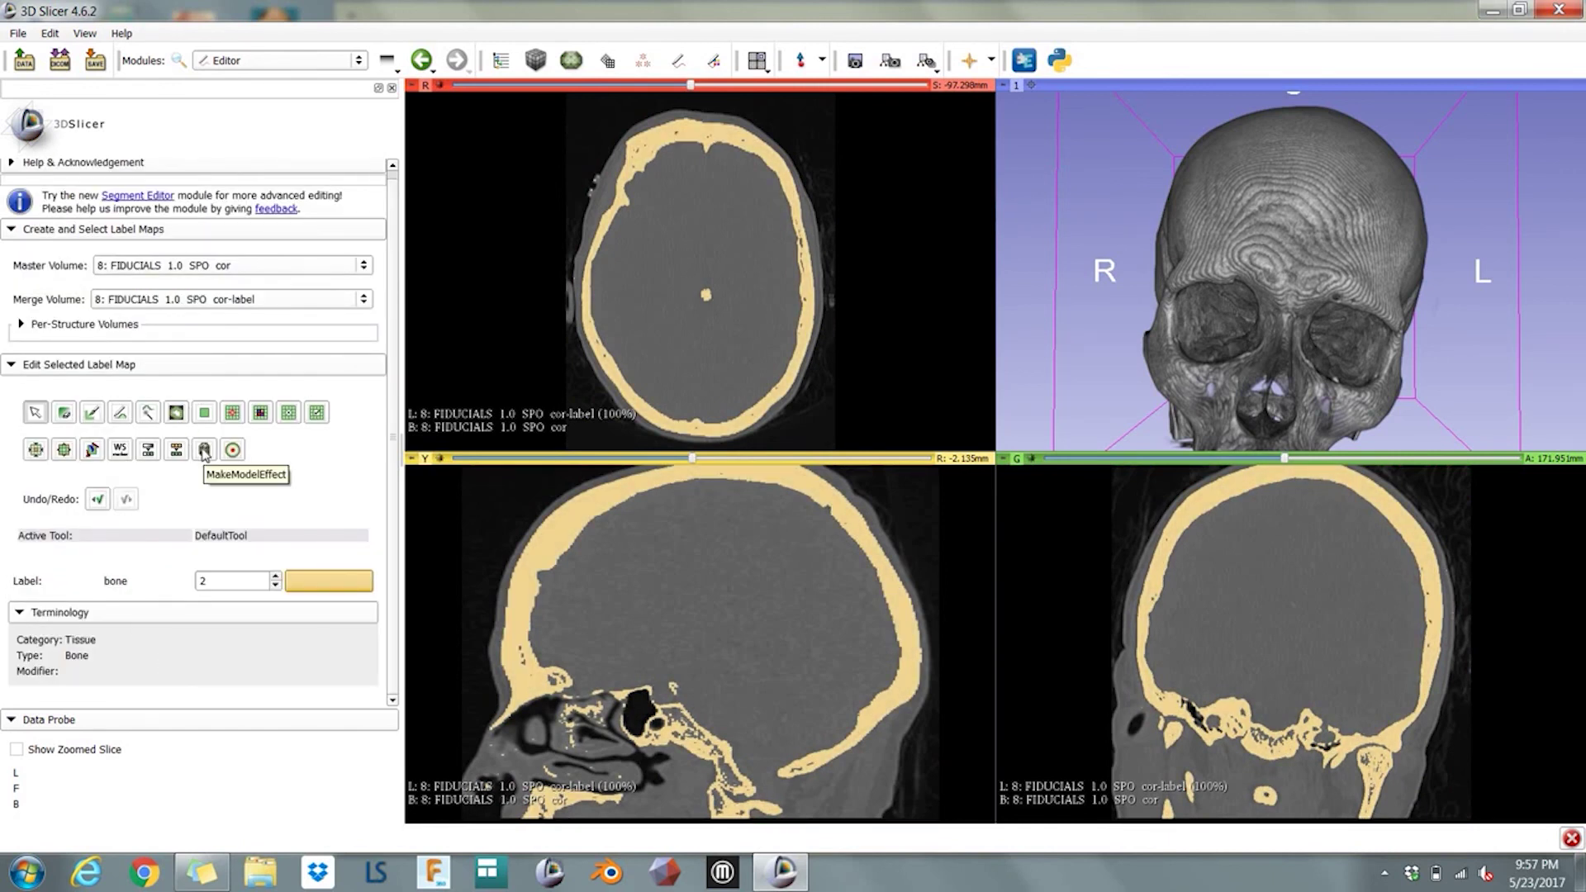
Generate a smoothed 3D surface model named bone from the bone label
click(204, 449)
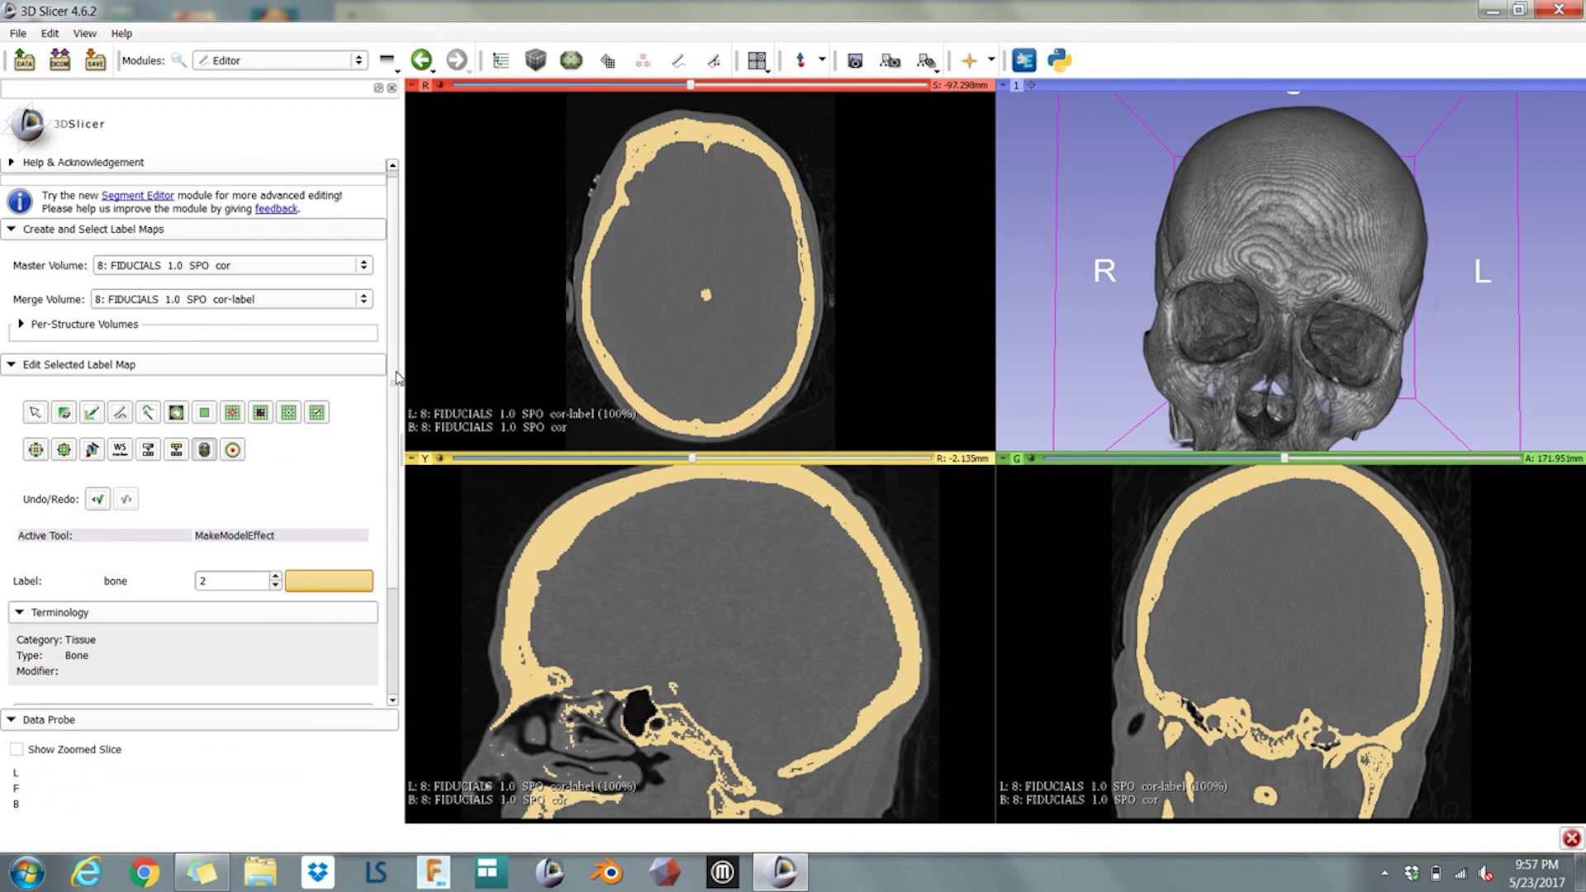
scroll(380, 438, down, 2)
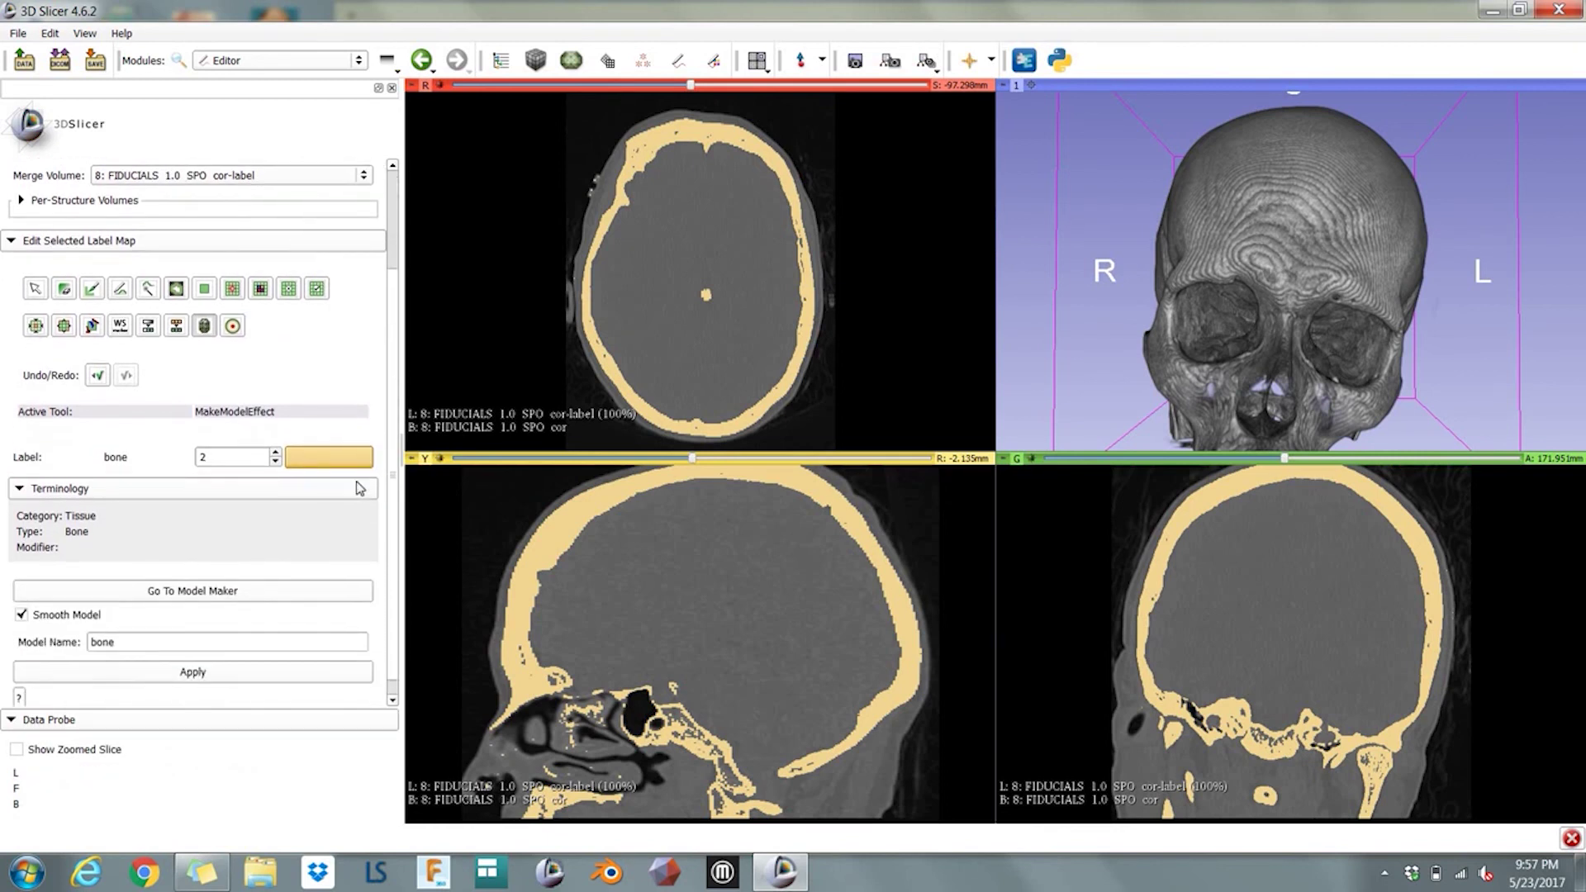
click(185, 657)
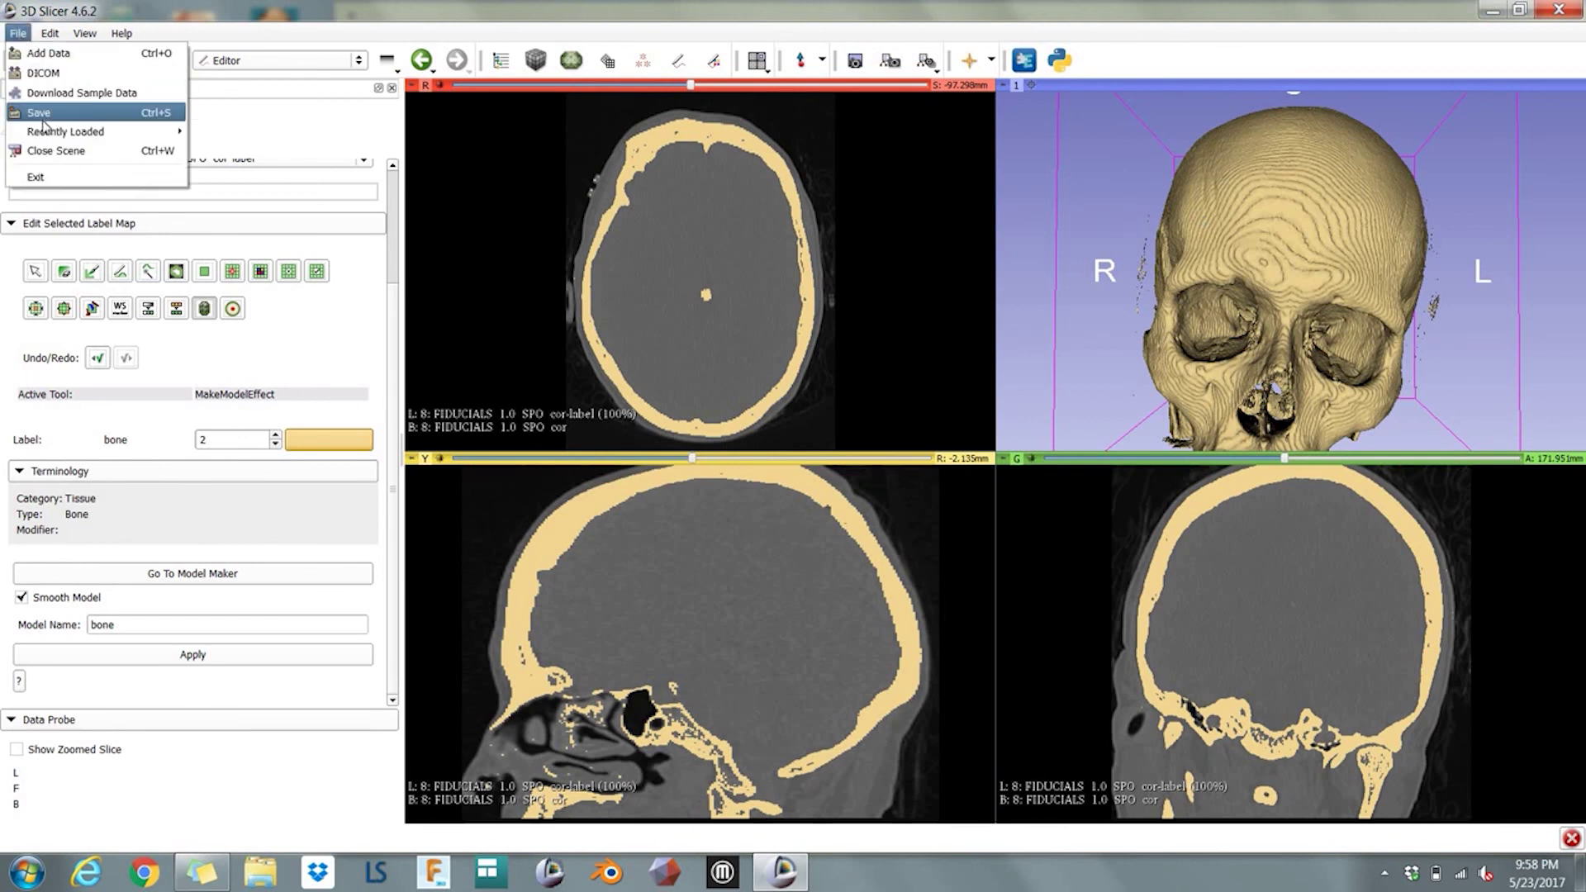
In the scene's save options, include only the bone model and set its file format to STL
click(43, 115)
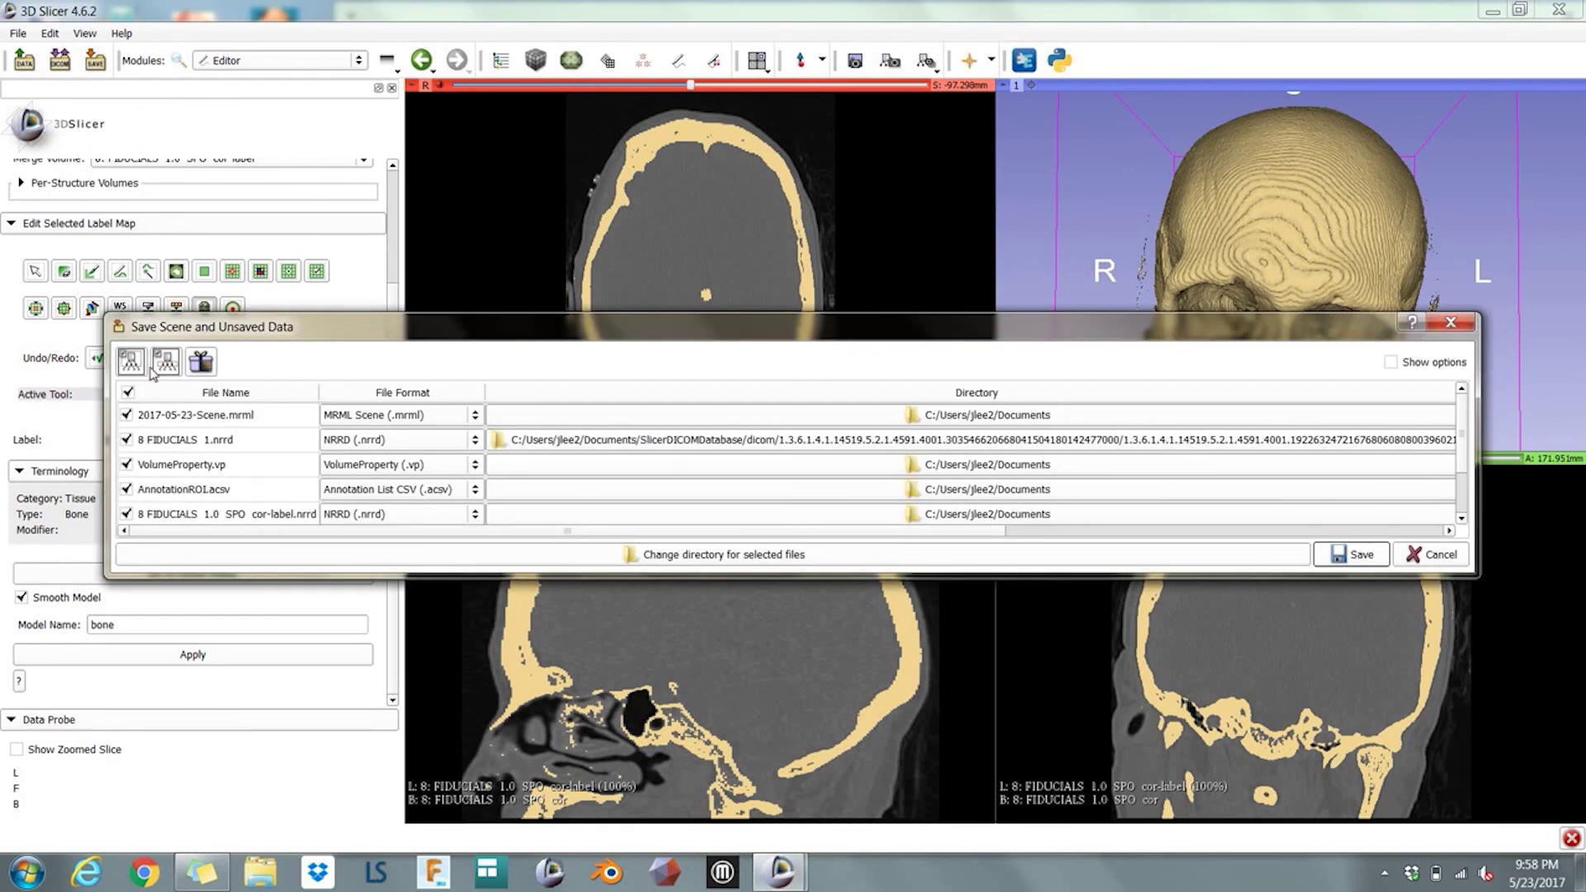
click(128, 393)
scroll(221, 451, down, 1)
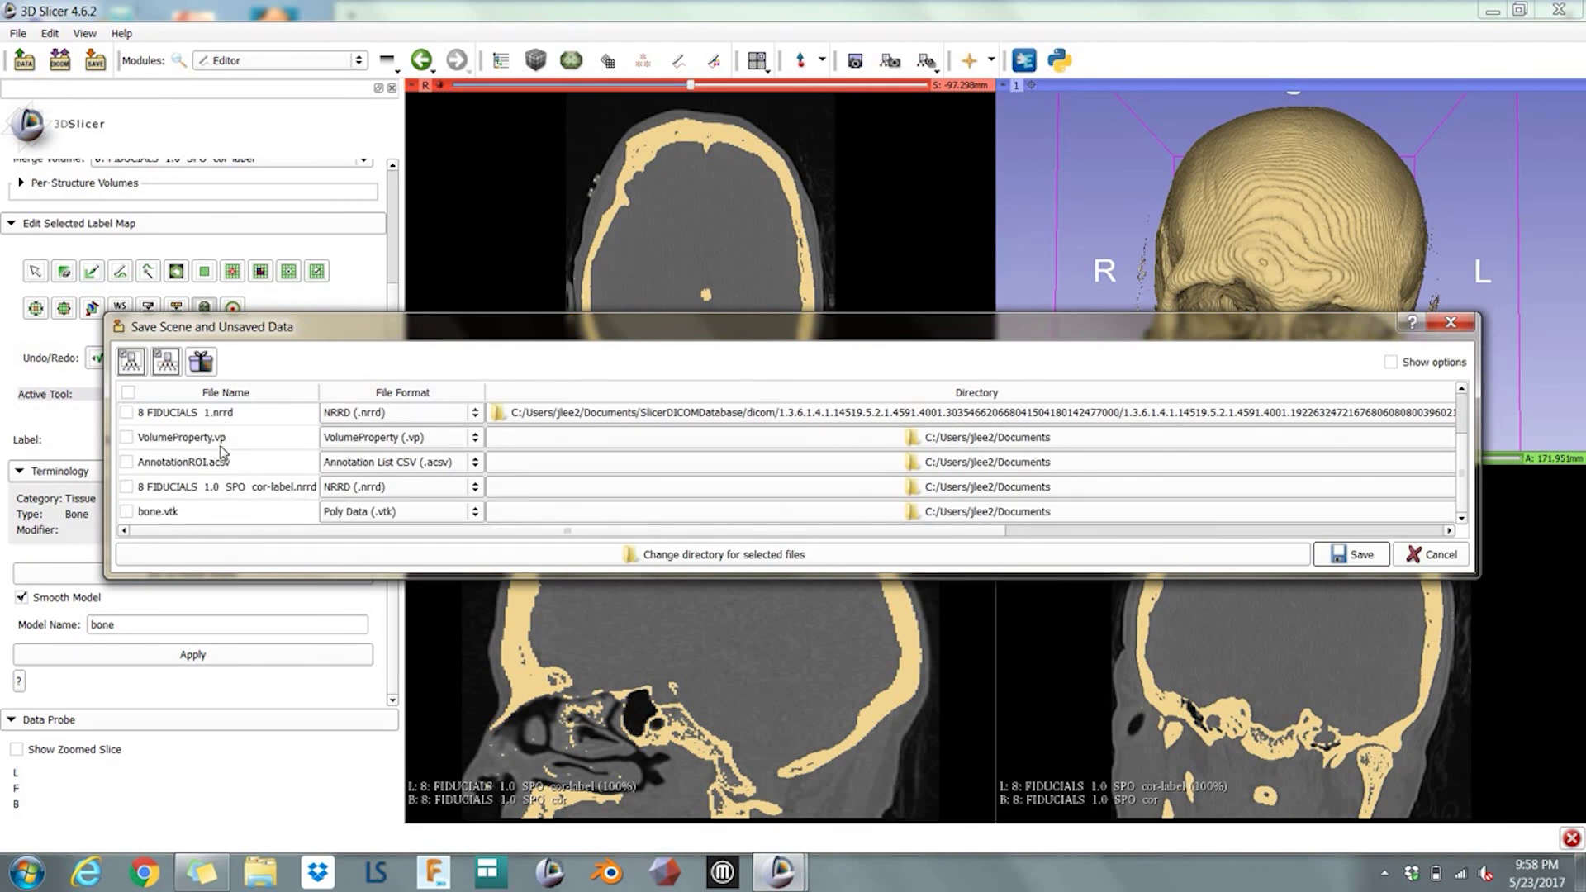
click(127, 511)
click(459, 513)
click(347, 547)
Create a folder named tutorial in Documents and choose it as the save location for bone.stl
click(522, 510)
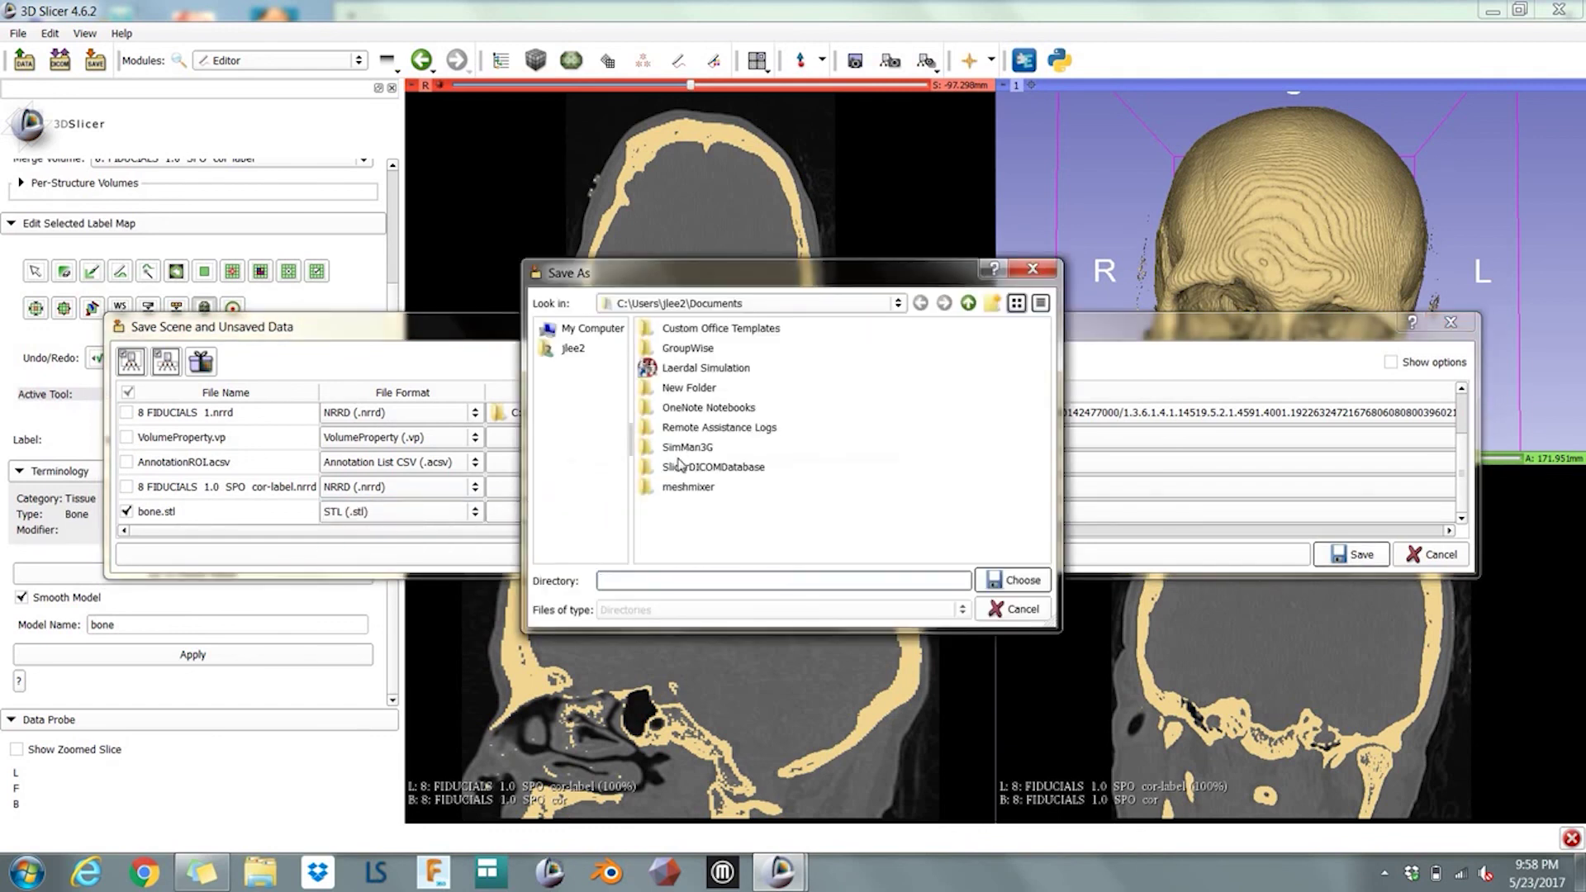
click(684, 508)
right_click(684, 509)
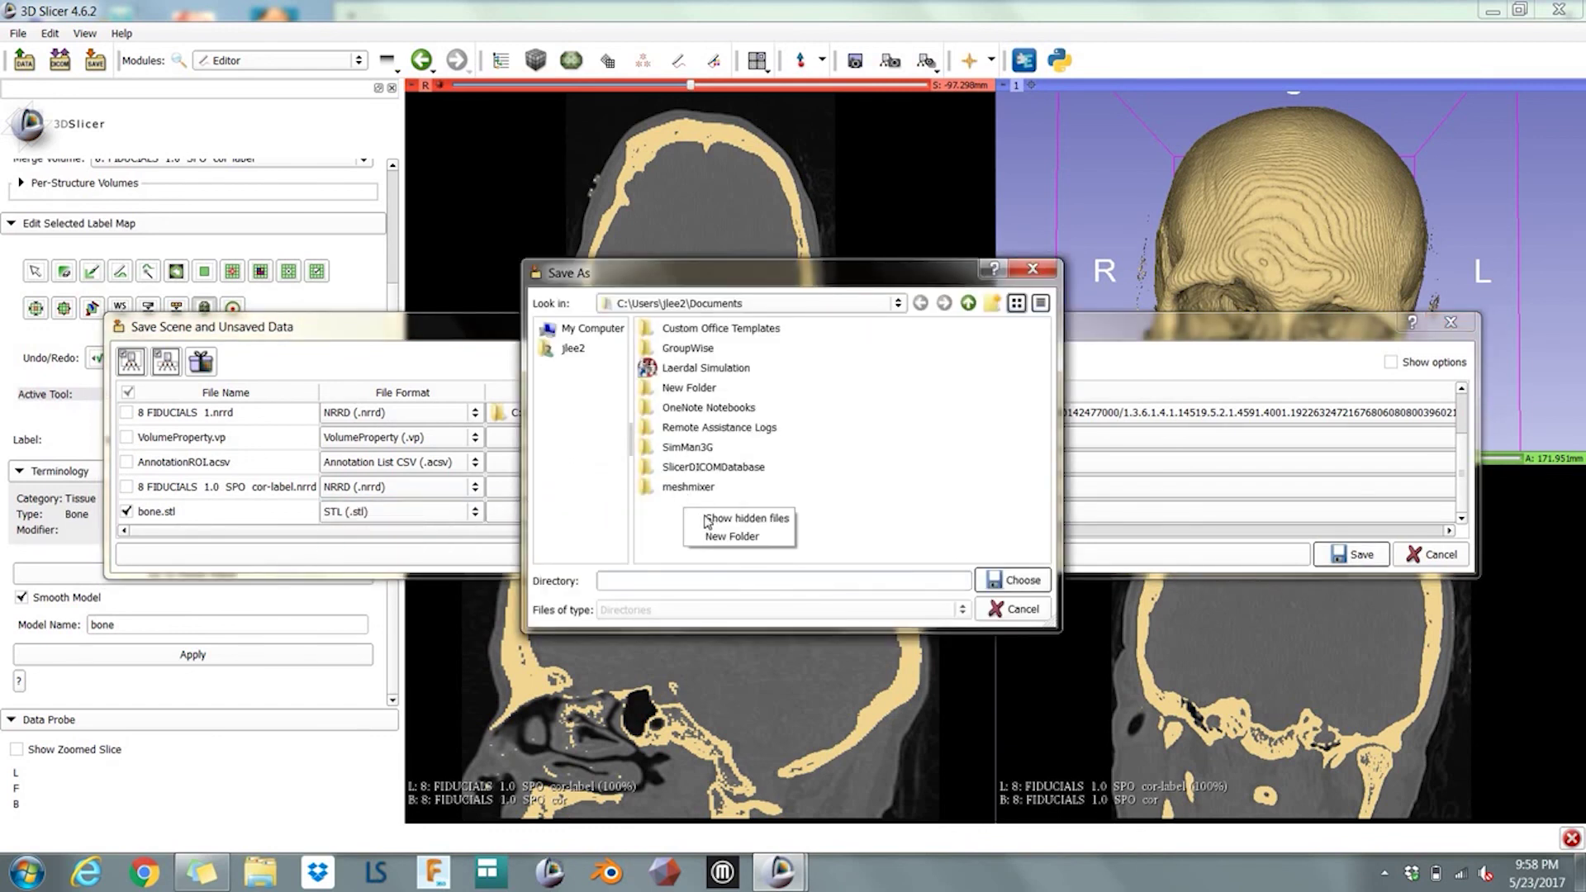
click(711, 538)
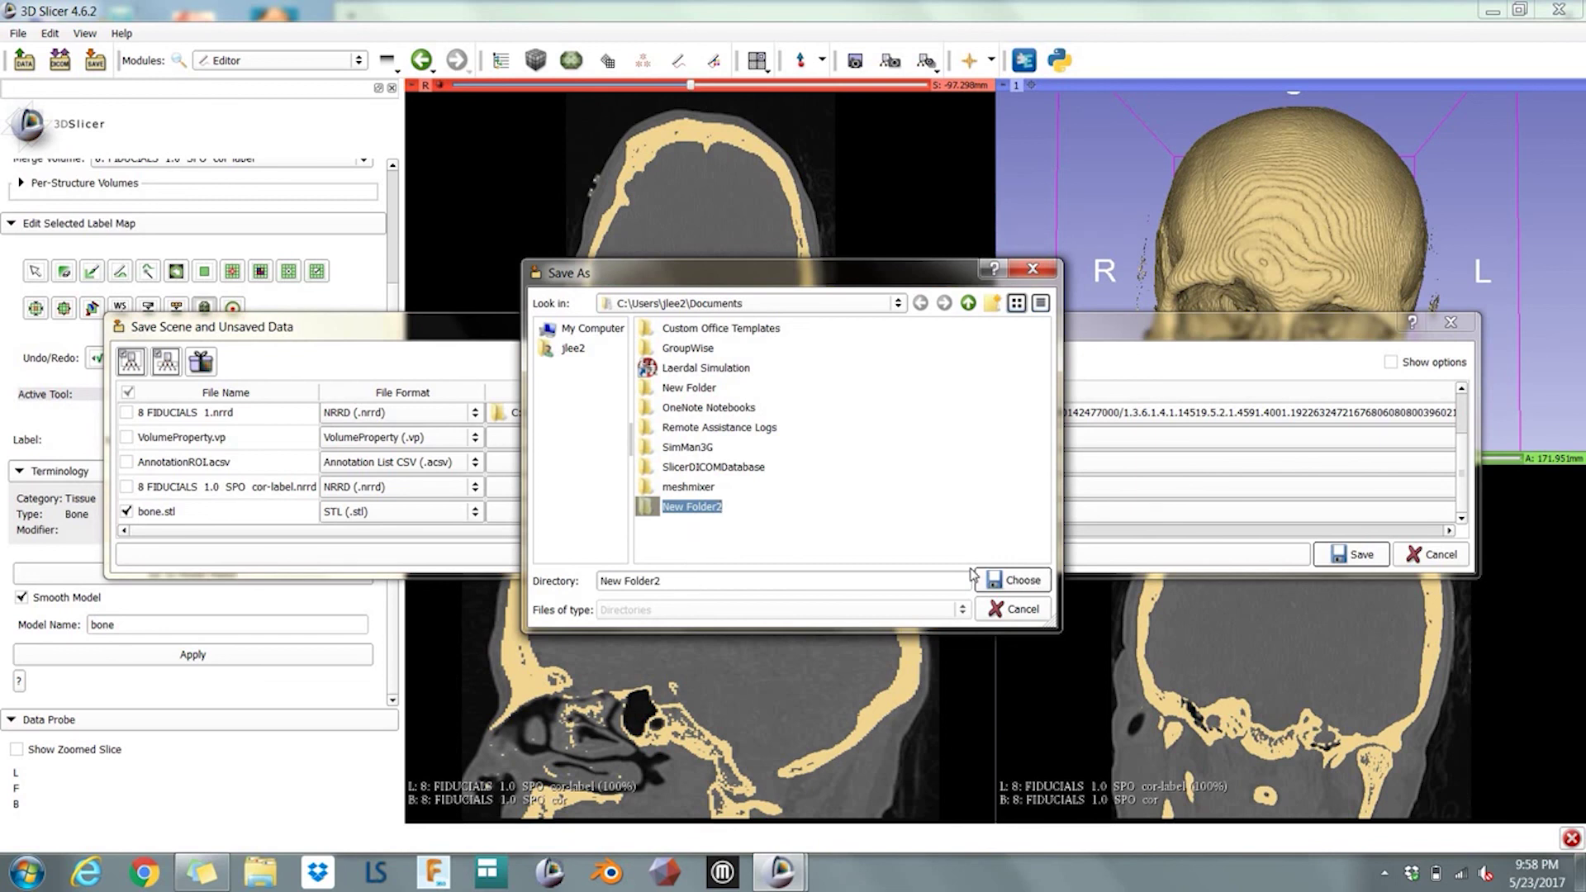
text(tutorial)
click(1016, 582)
click(1017, 582)
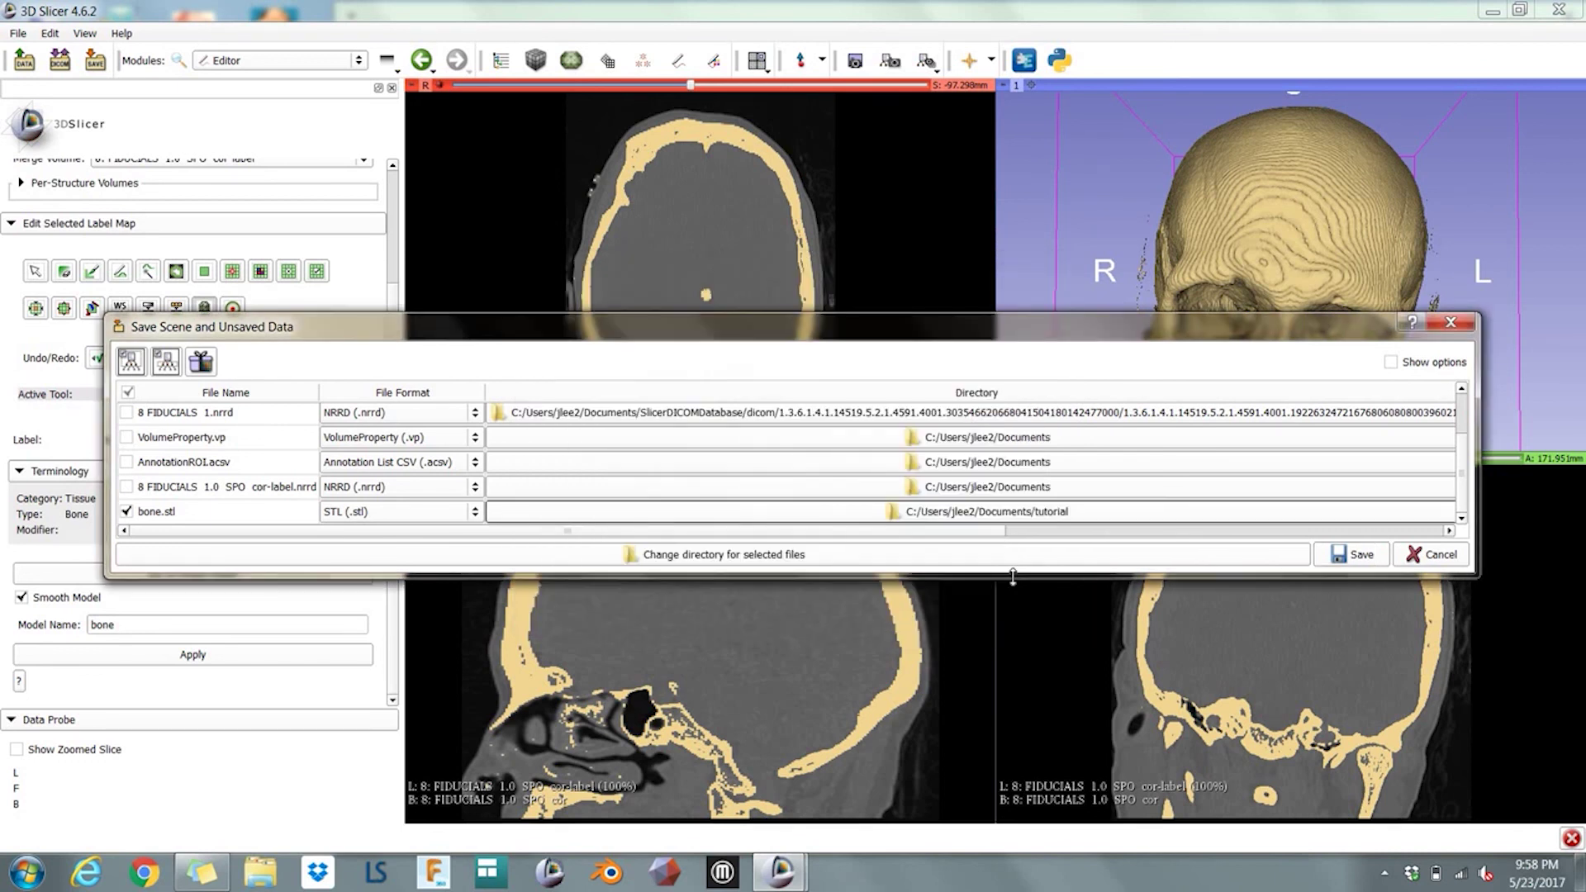
Save the bone model as bone.stl and exit 3D Slicer, discarding the remaining modifications
click(1354, 557)
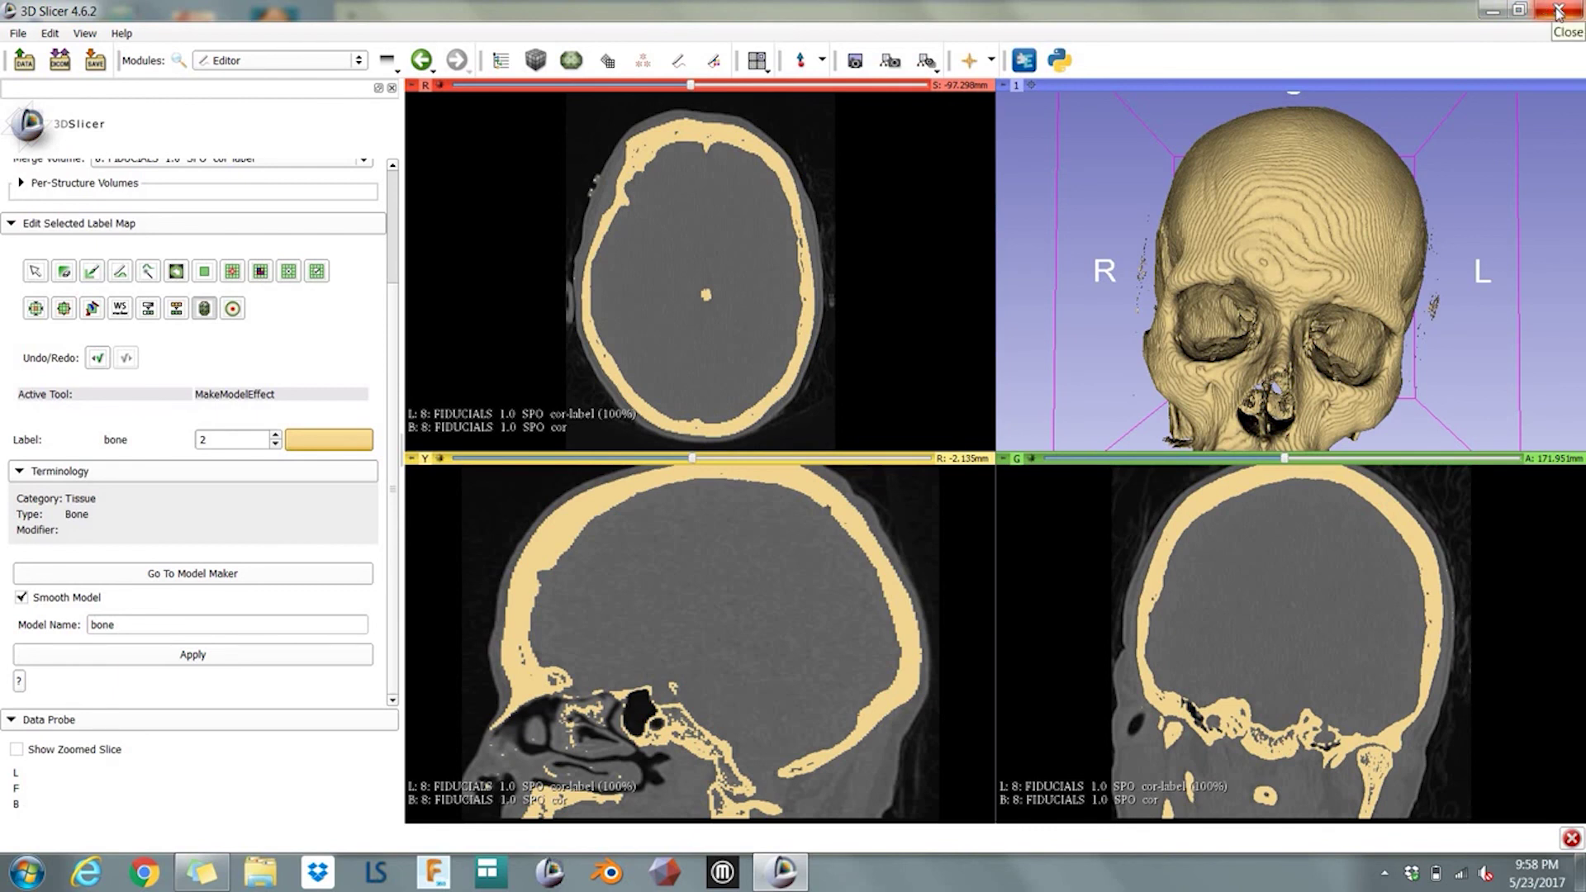
click(1558, 11)
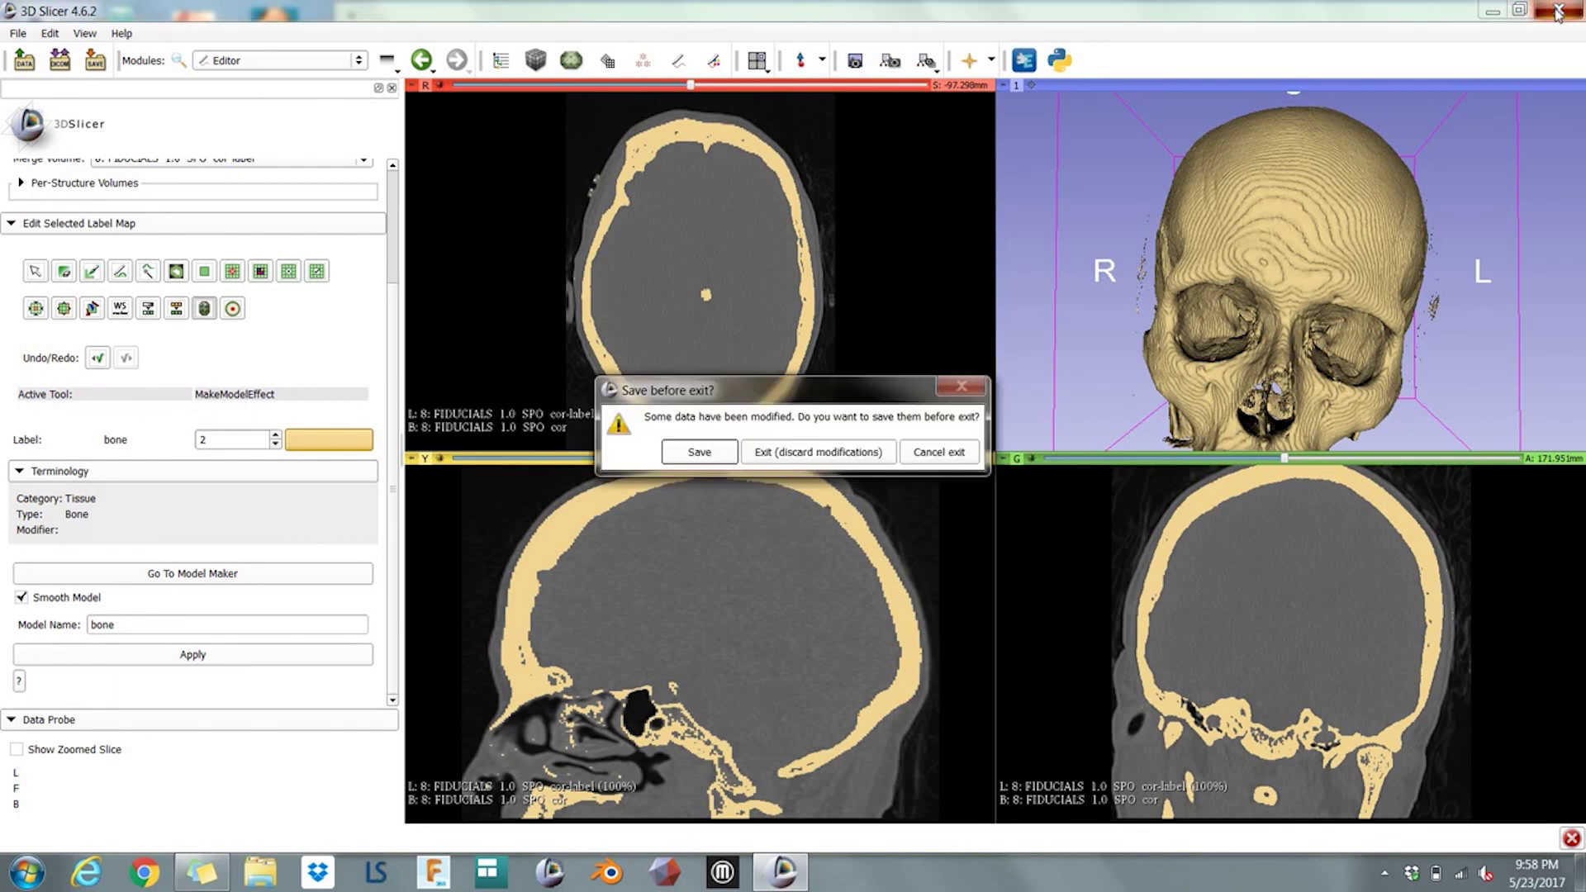
click(814, 452)
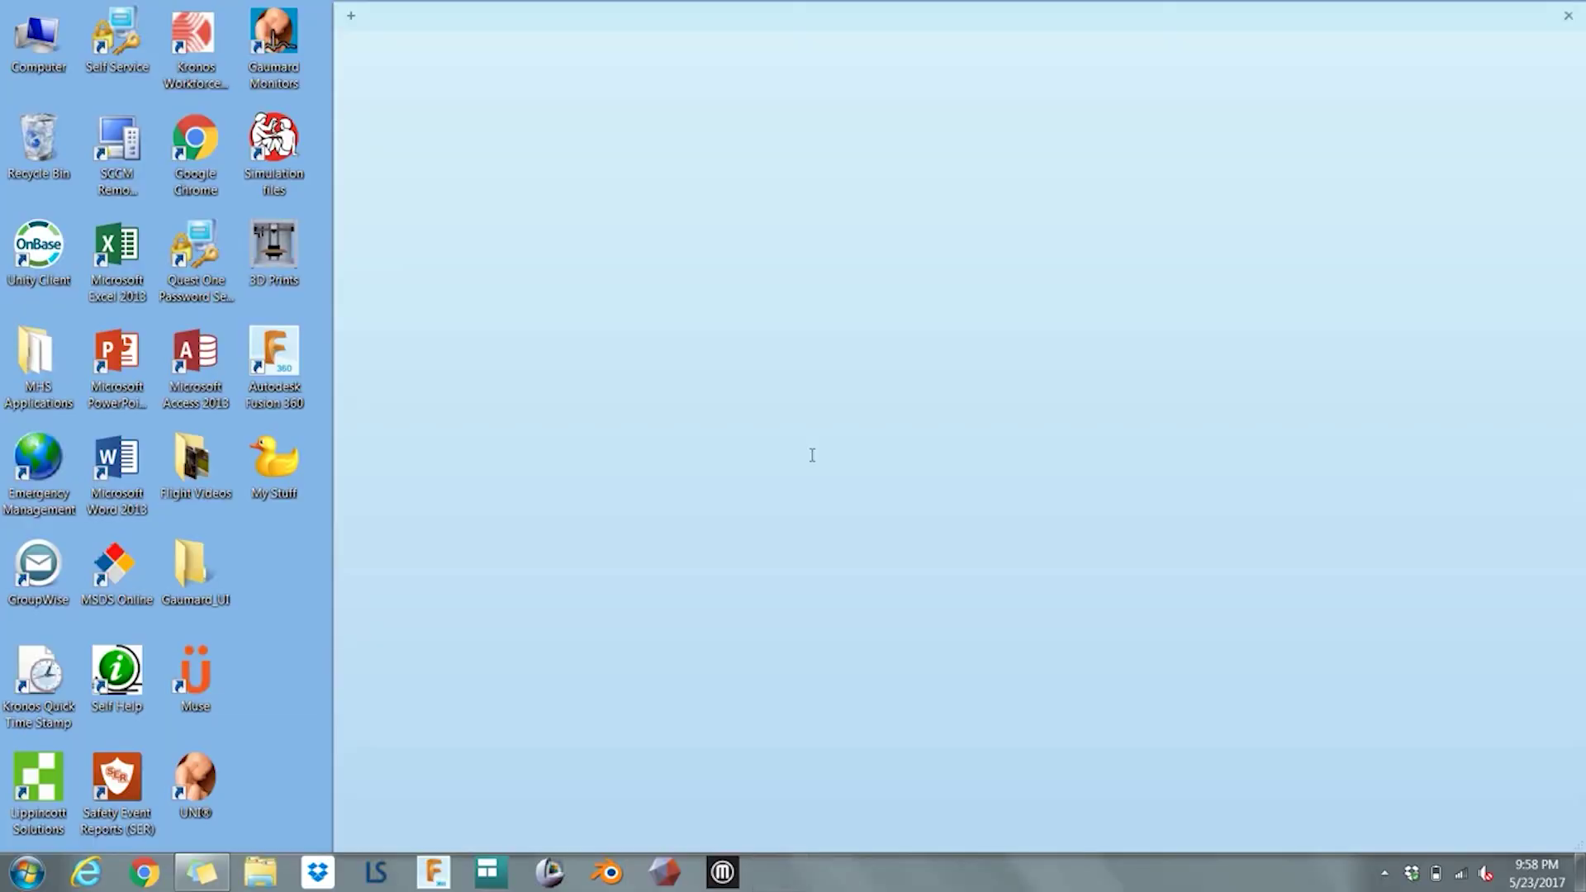
Open Blender, delete the default cube from the scene and maximize the program window
click(609, 874)
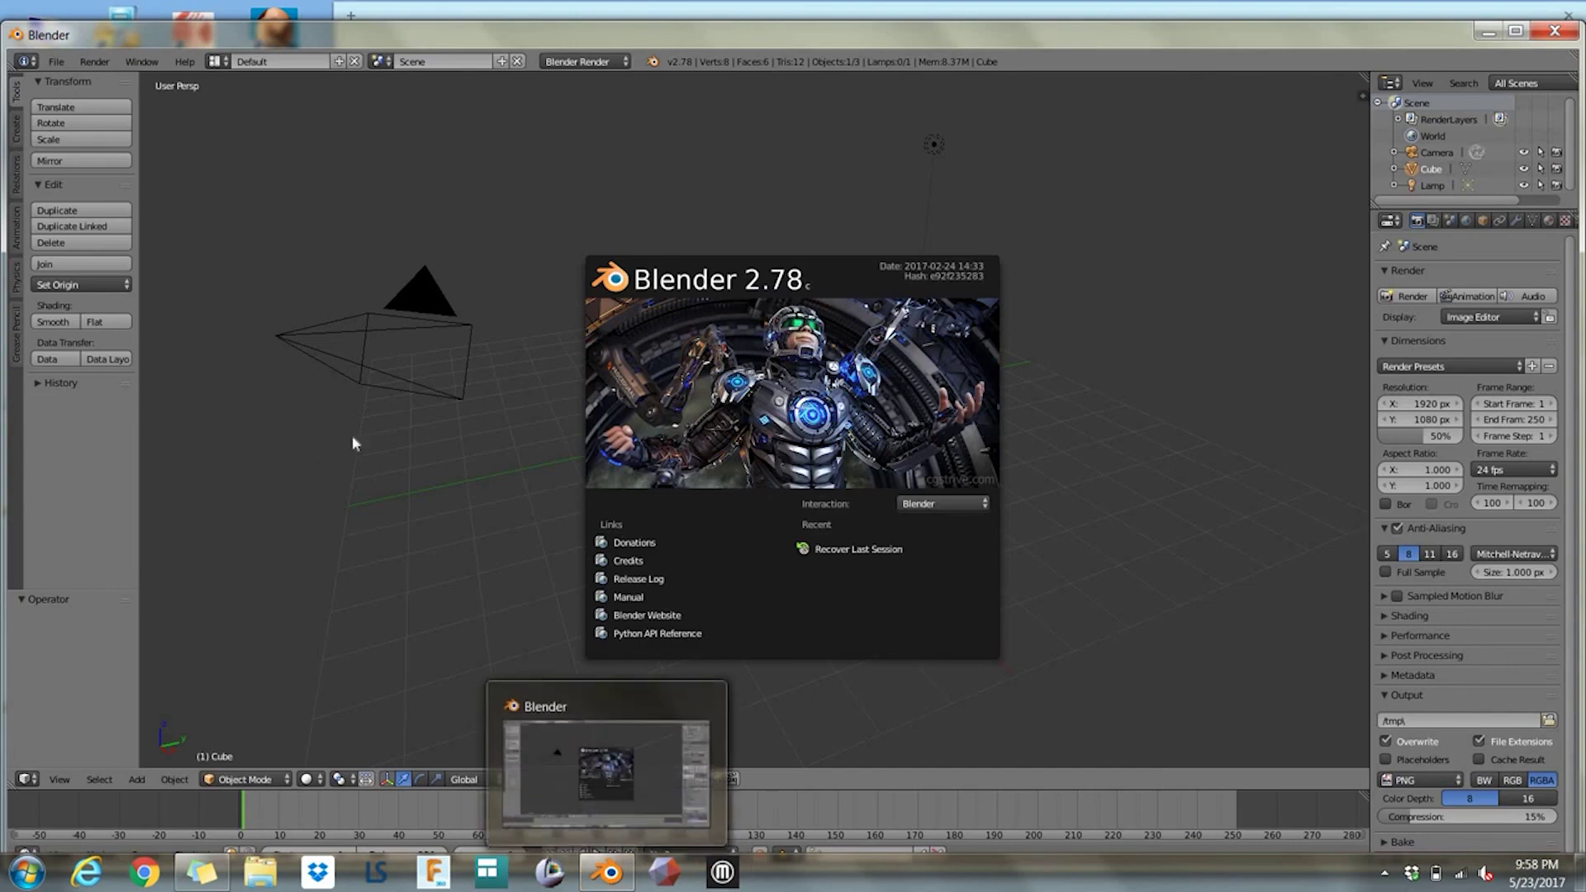
click(549, 541)
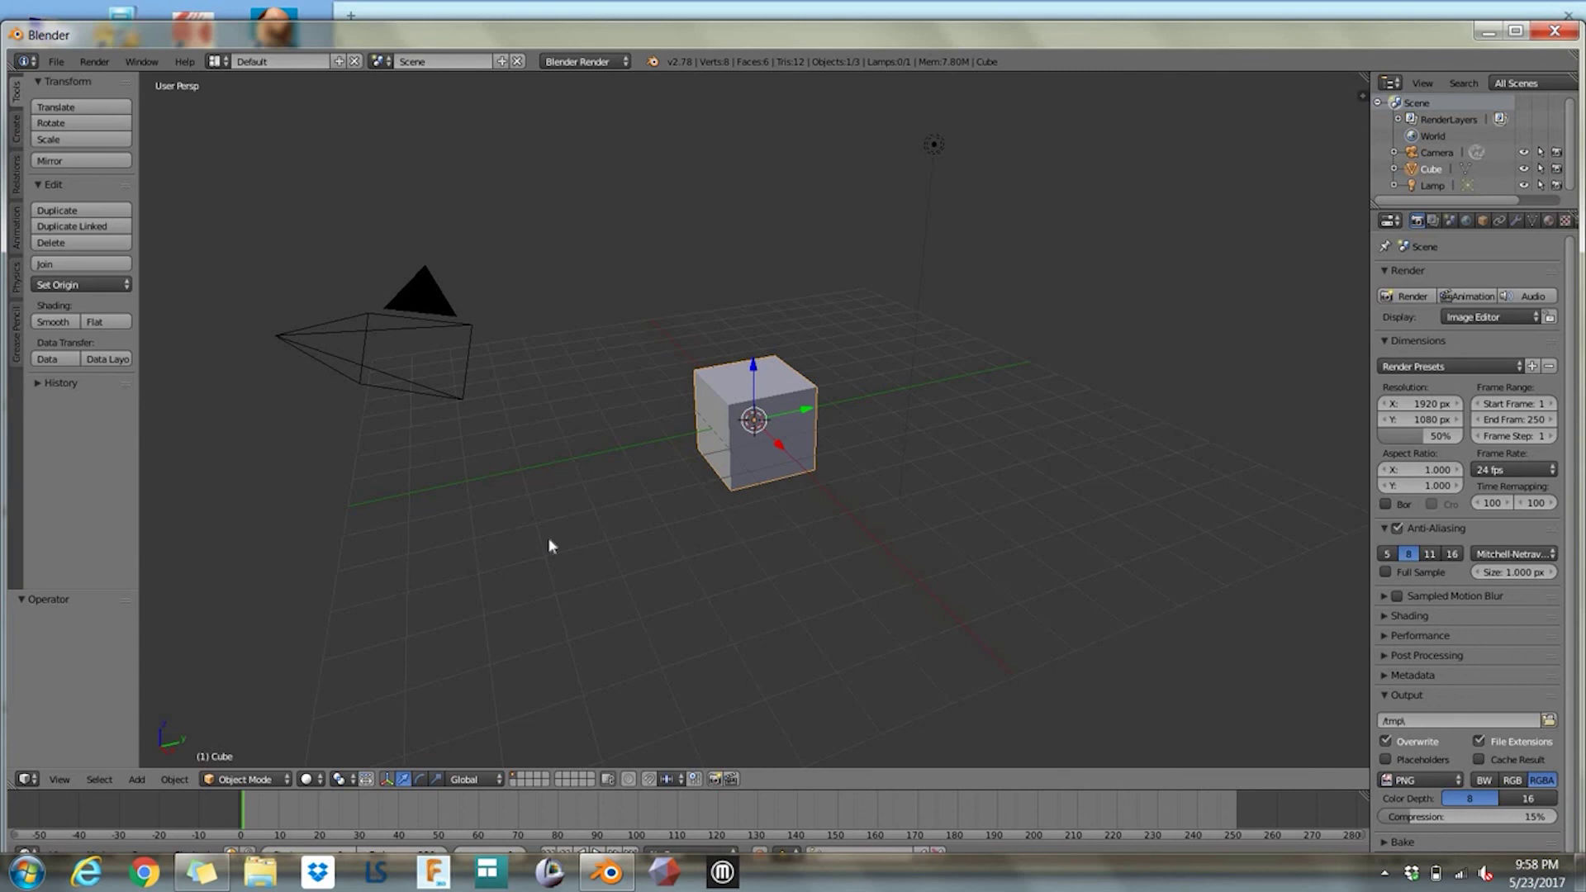
key(x)
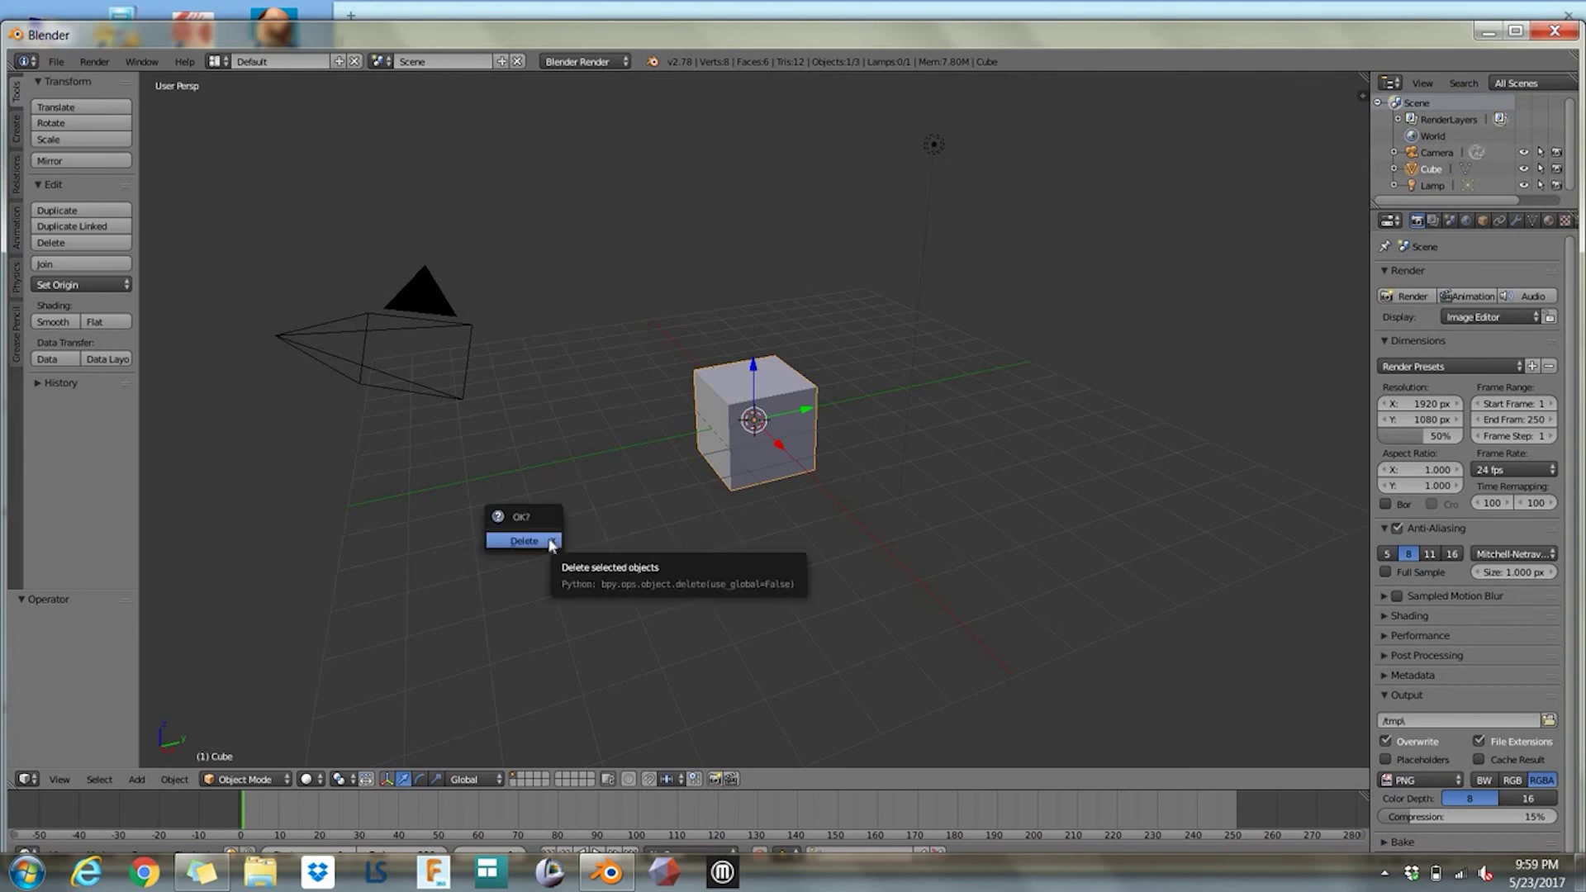
click(550, 541)
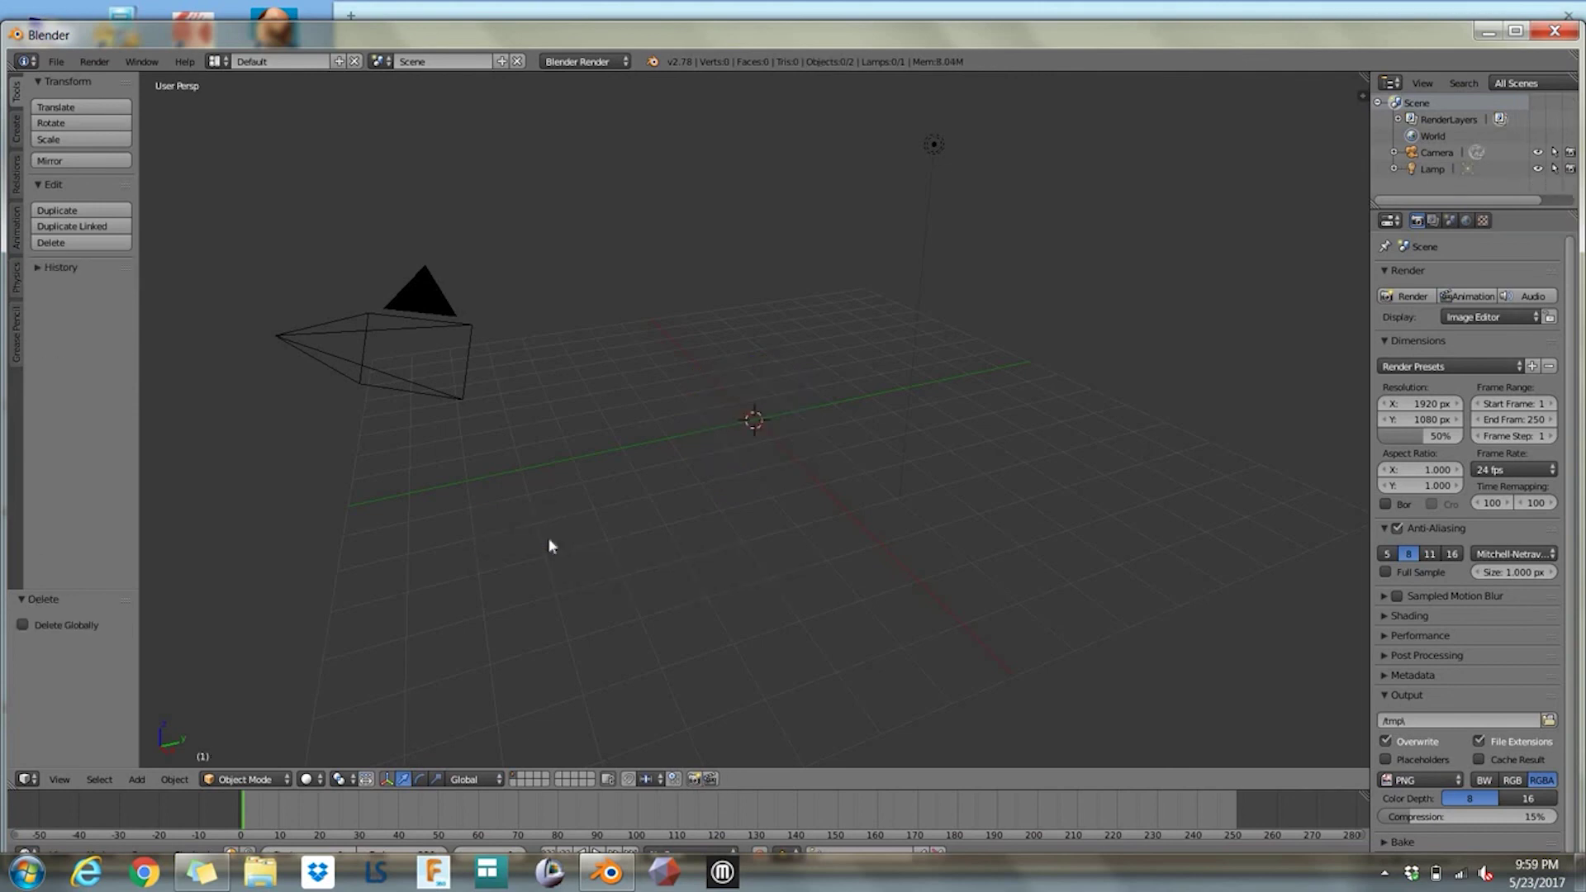
click(1524, 33)
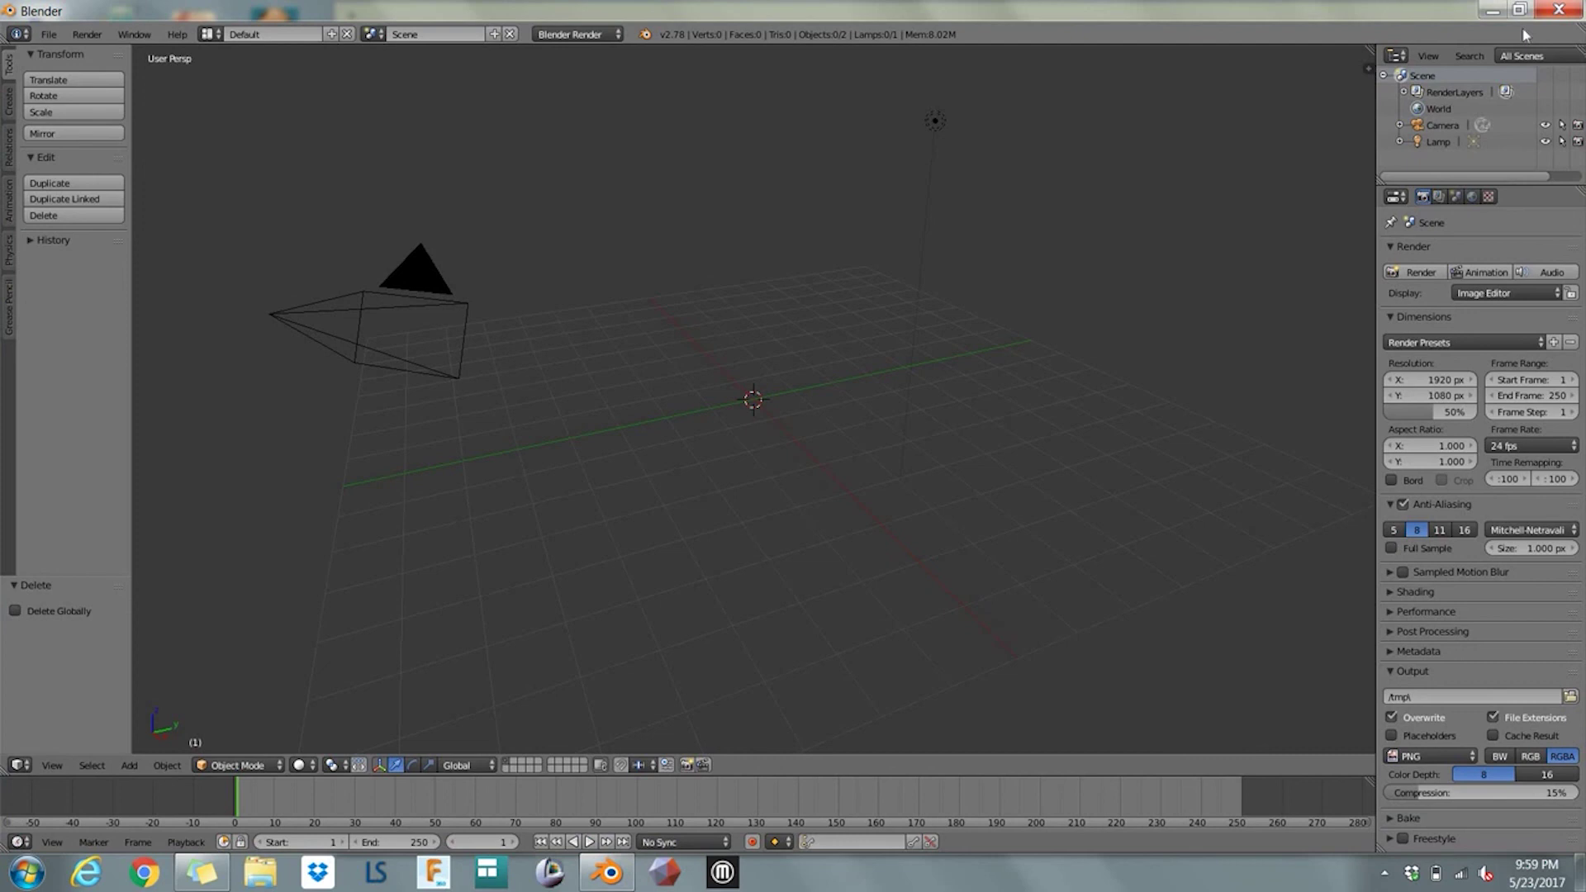
Import bone.stl from the tutorial folder in Documents as an STL mesh
click(50, 37)
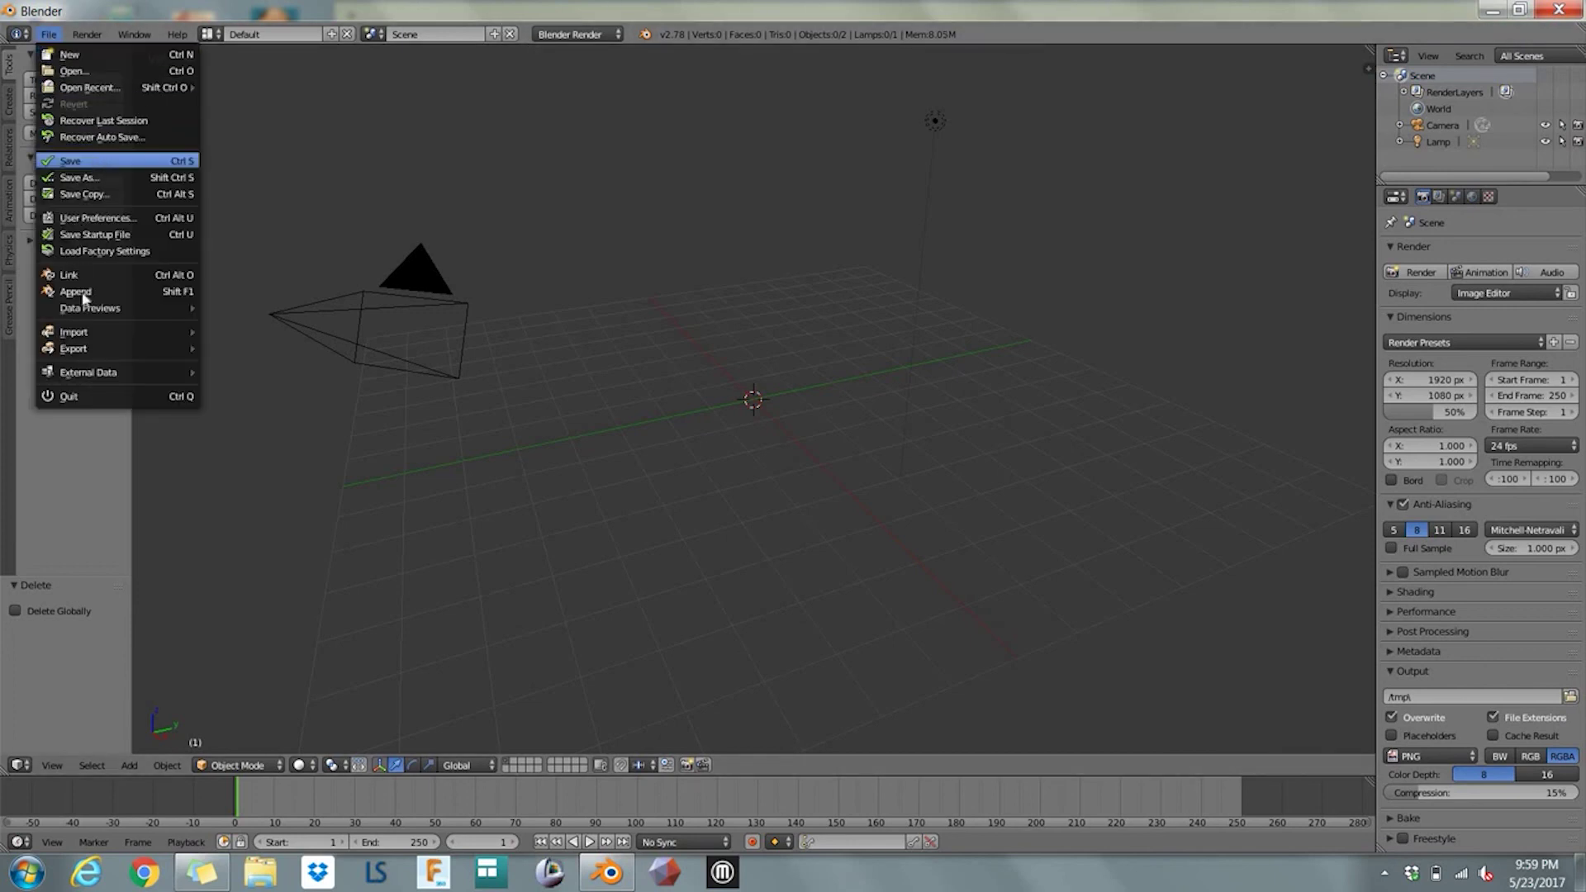
mouse_move(136, 337)
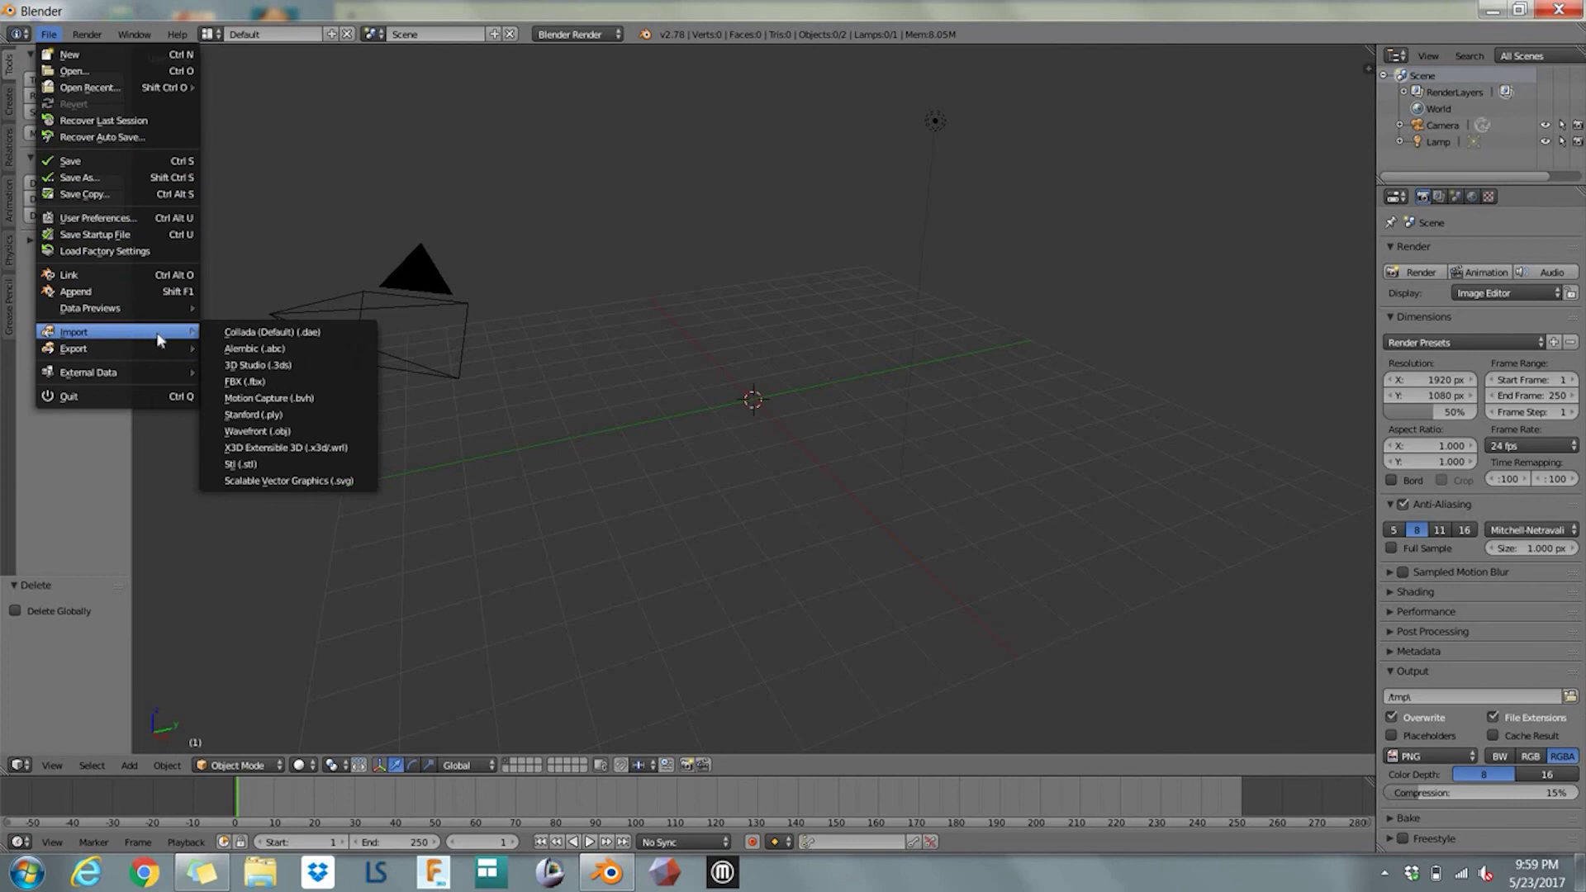
click(264, 464)
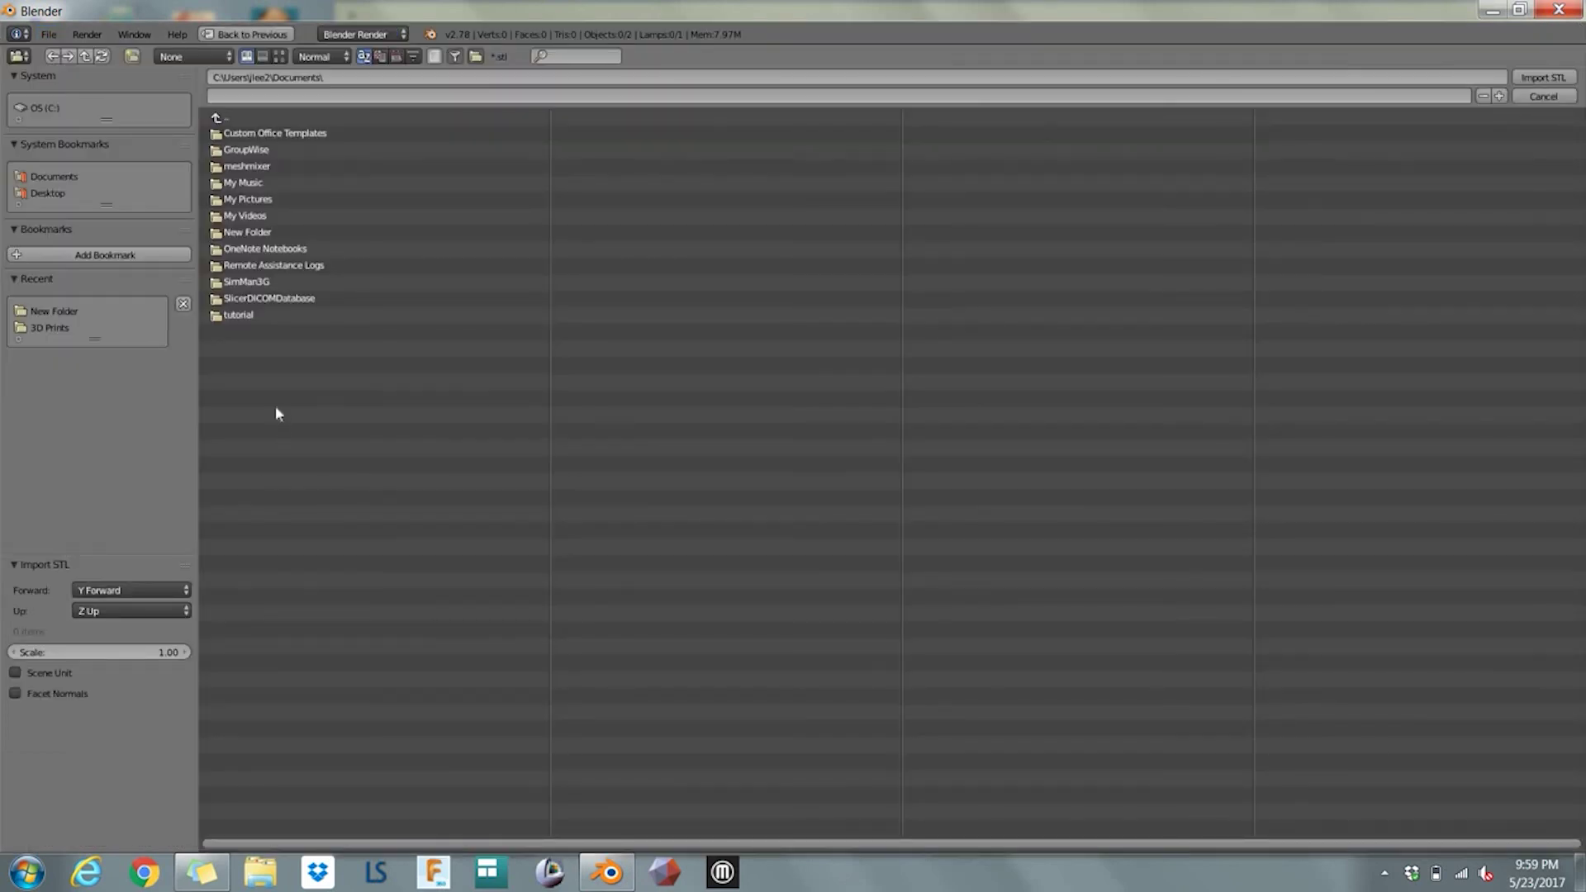
click(240, 316)
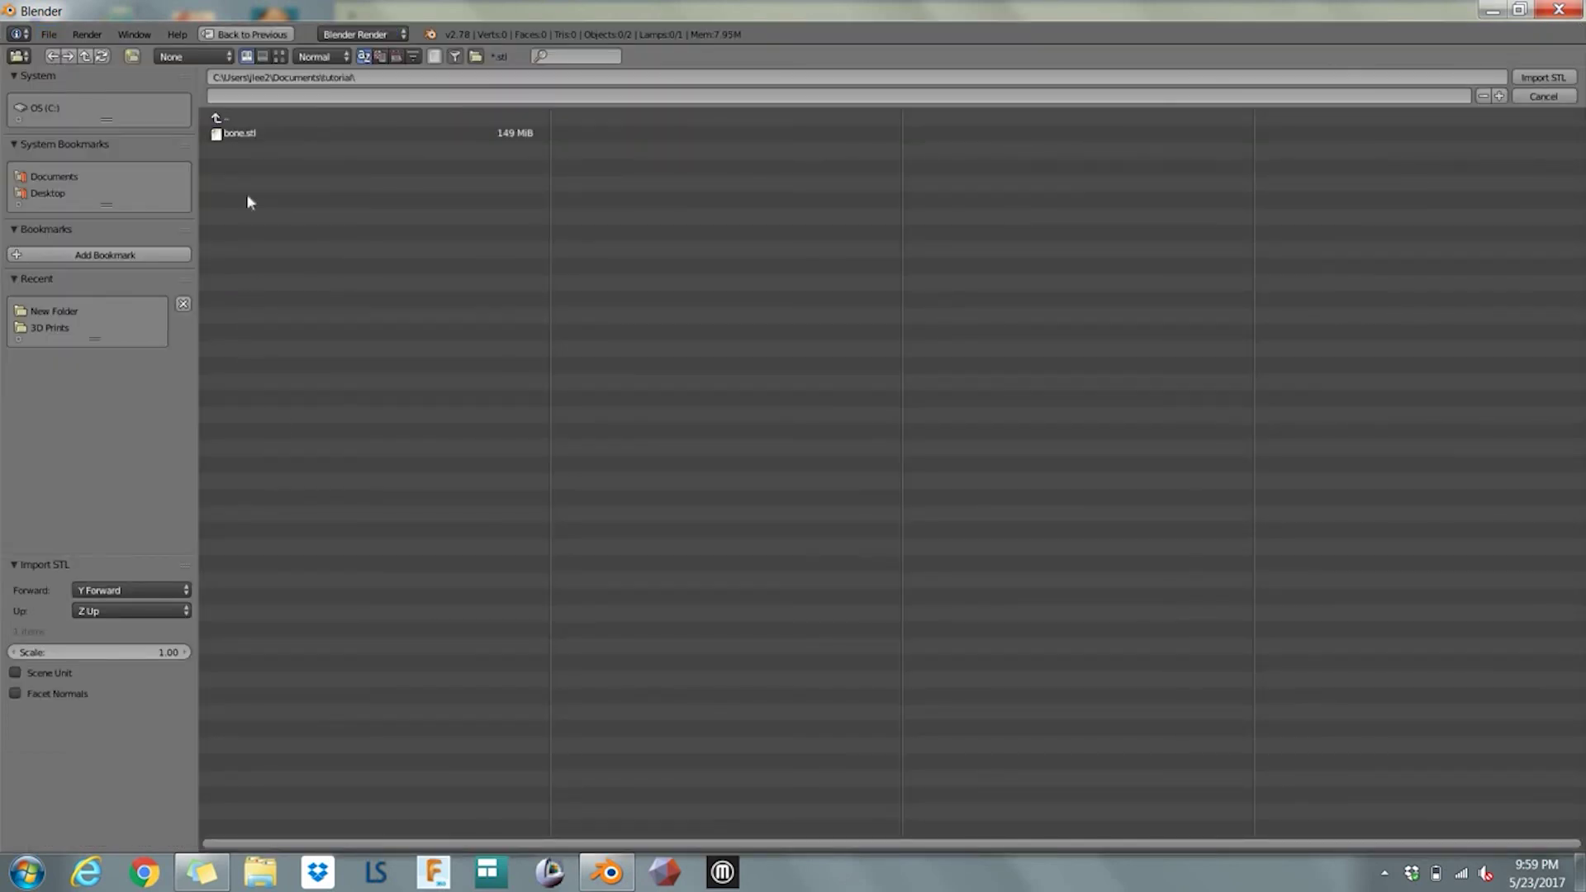
click(245, 136)
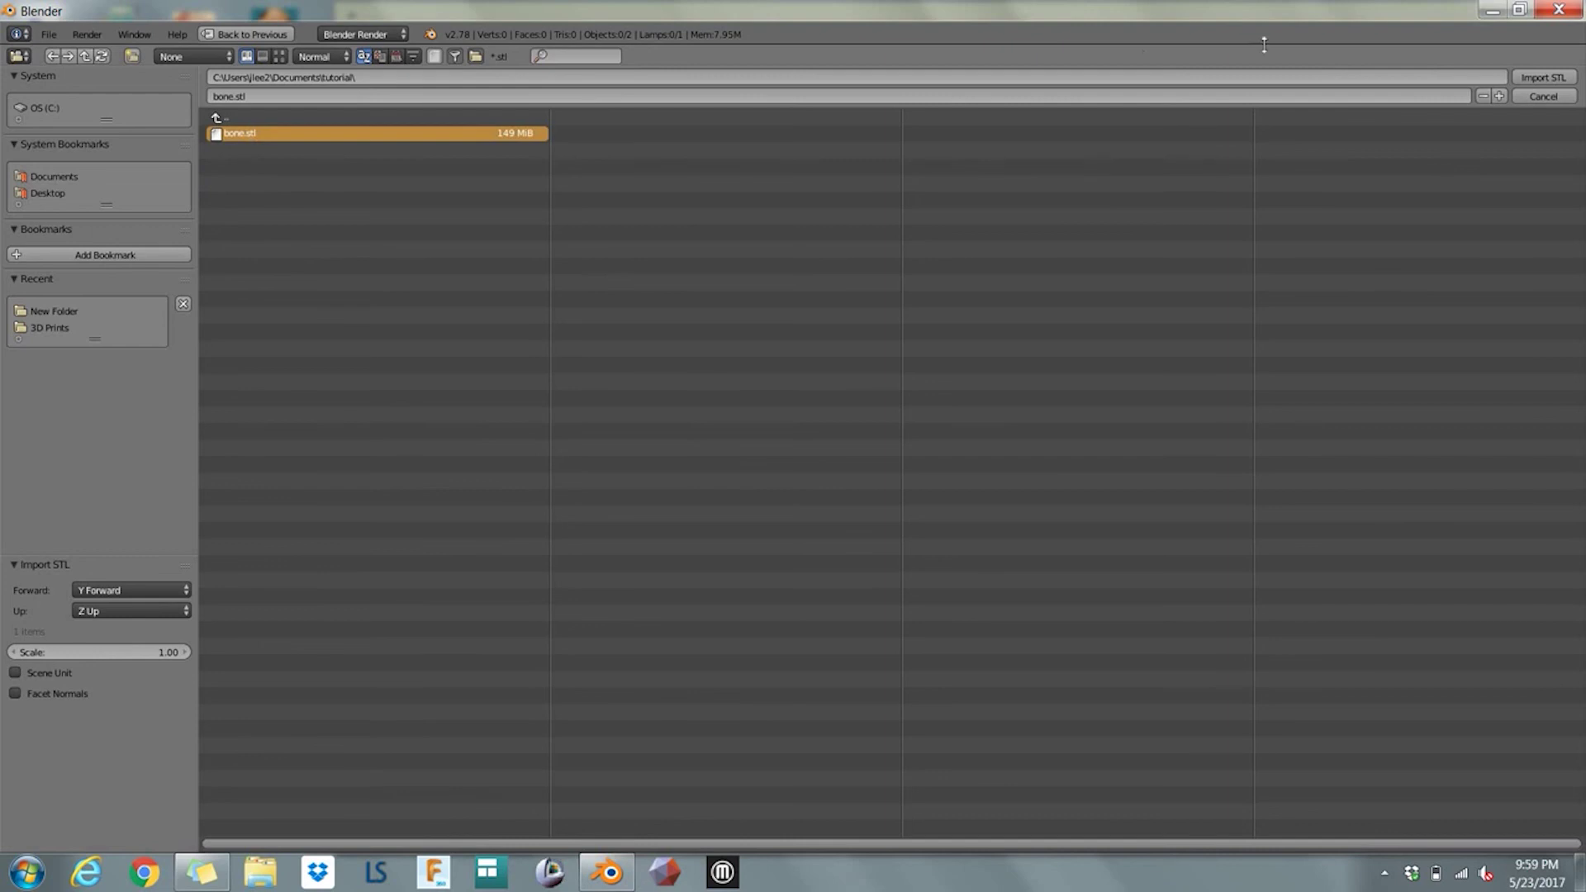
click(1542, 79)
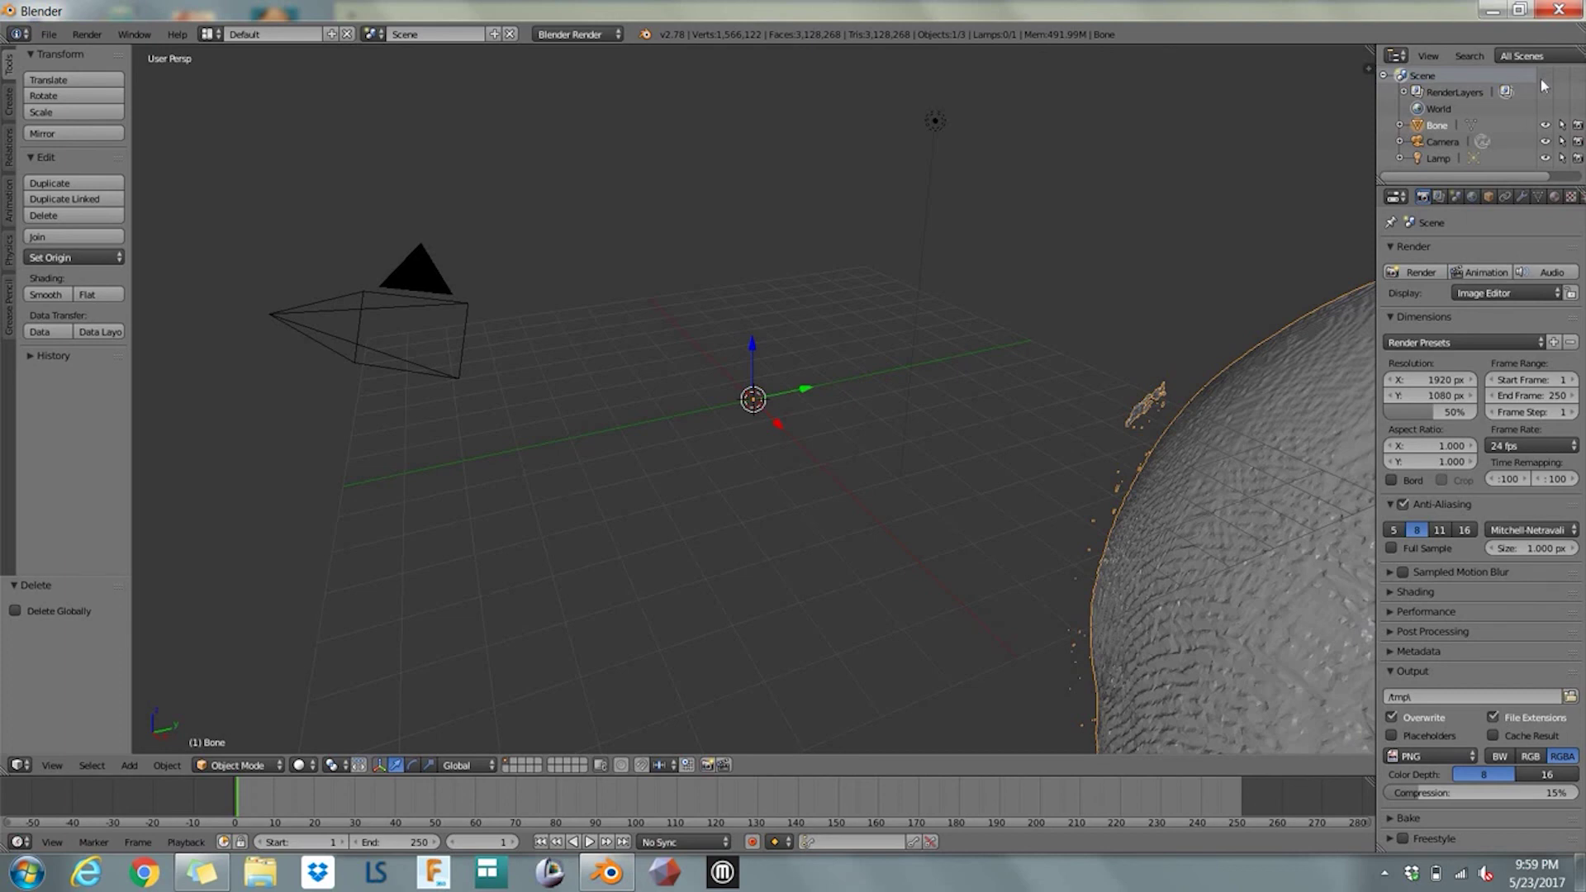
Centre the imported skull in the scene by moving its geometry to the origin, and bring its face into view
click(165, 766)
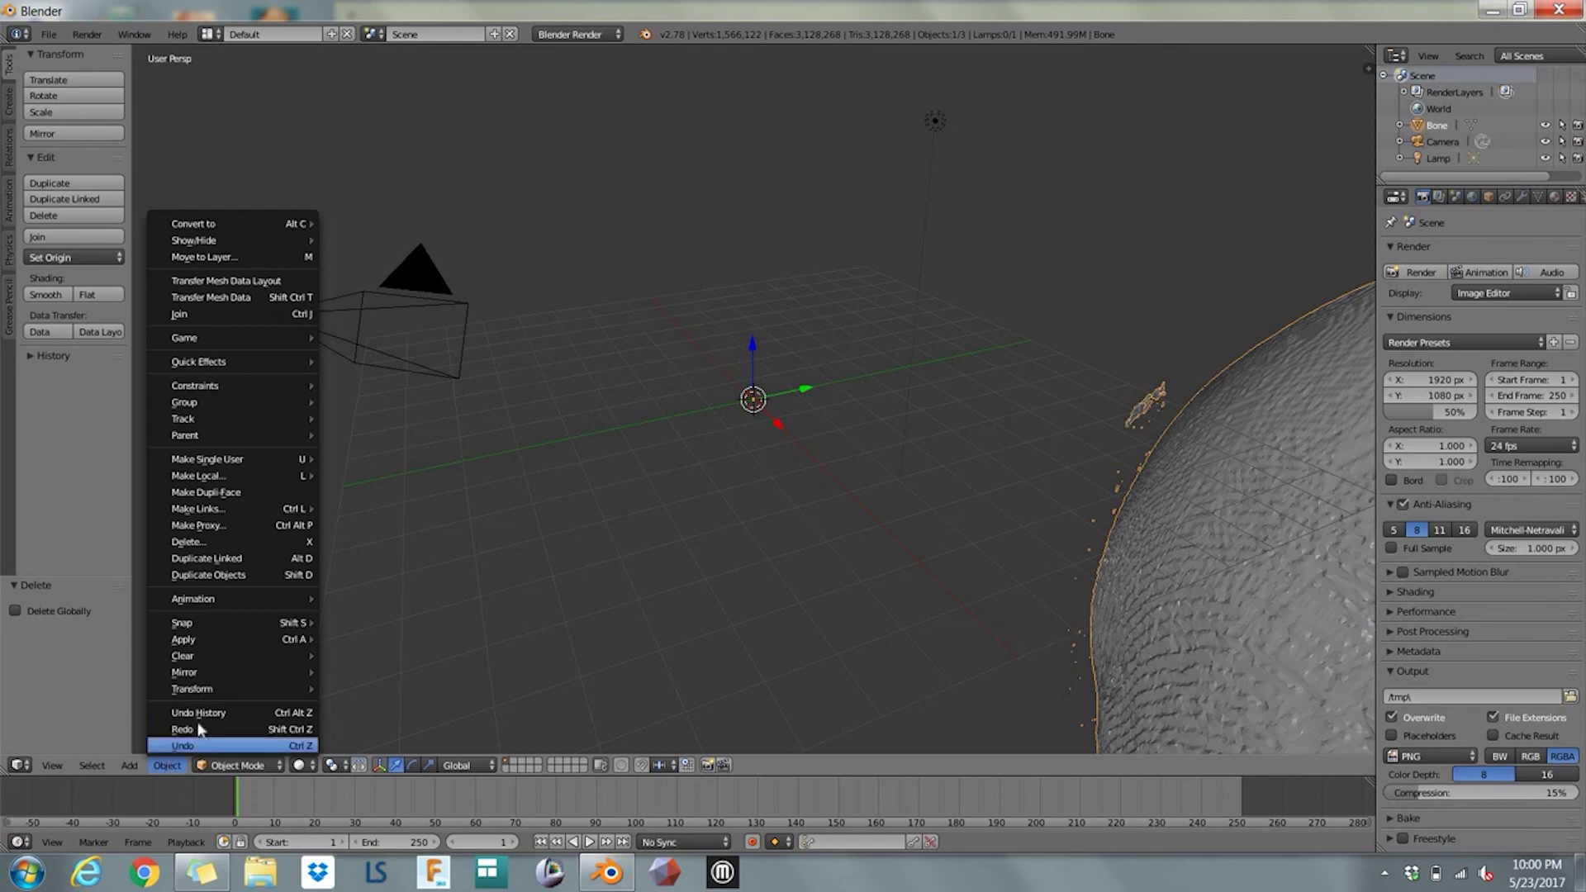
mouse_move(233, 696)
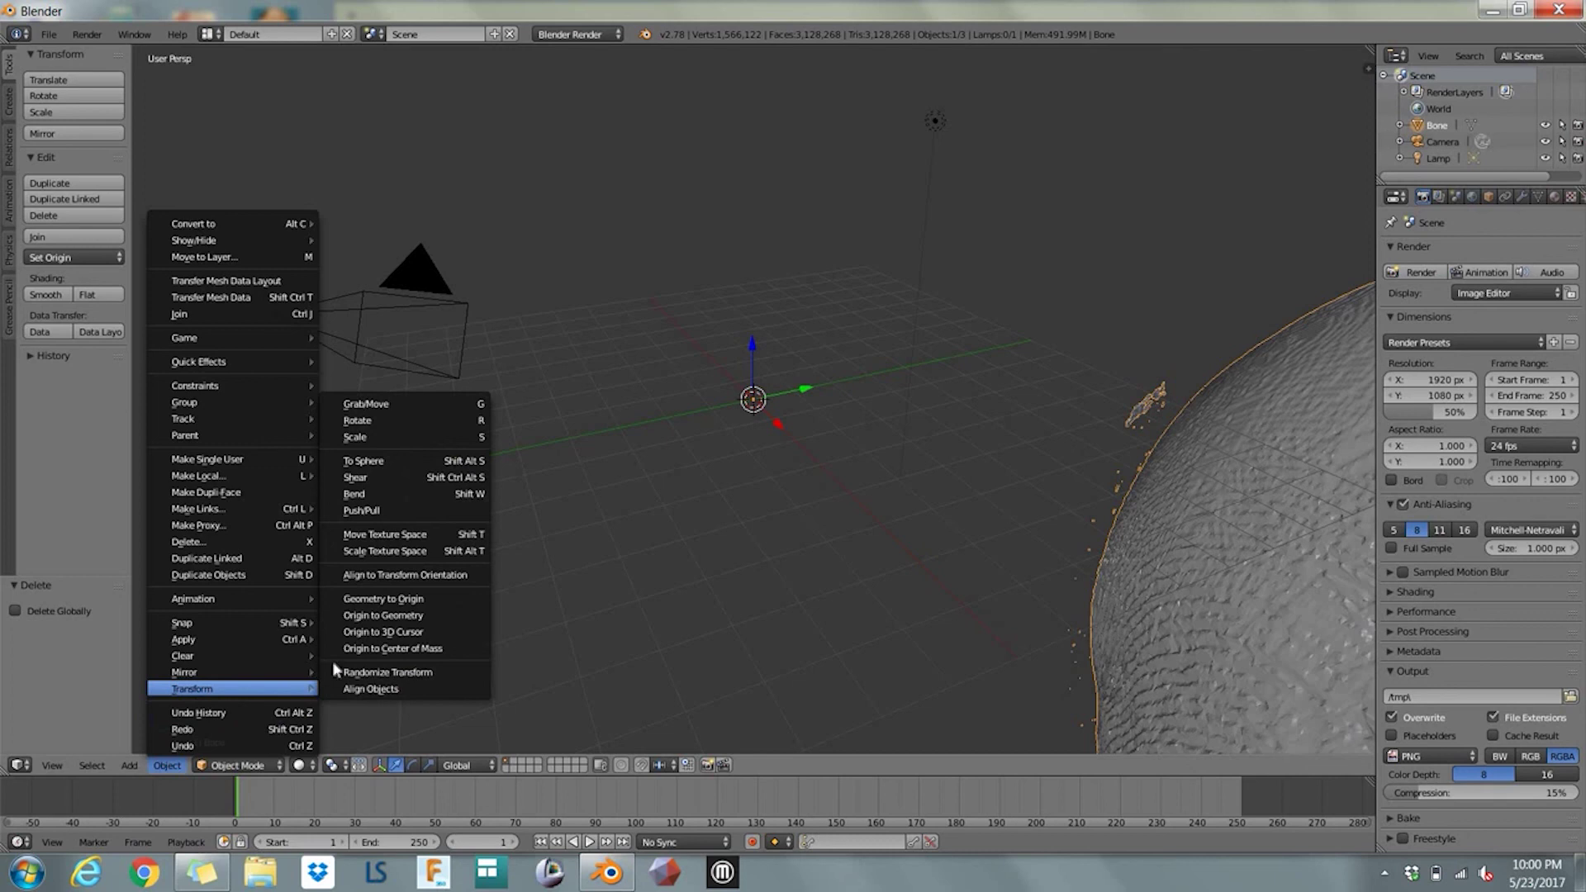
click(404, 601)
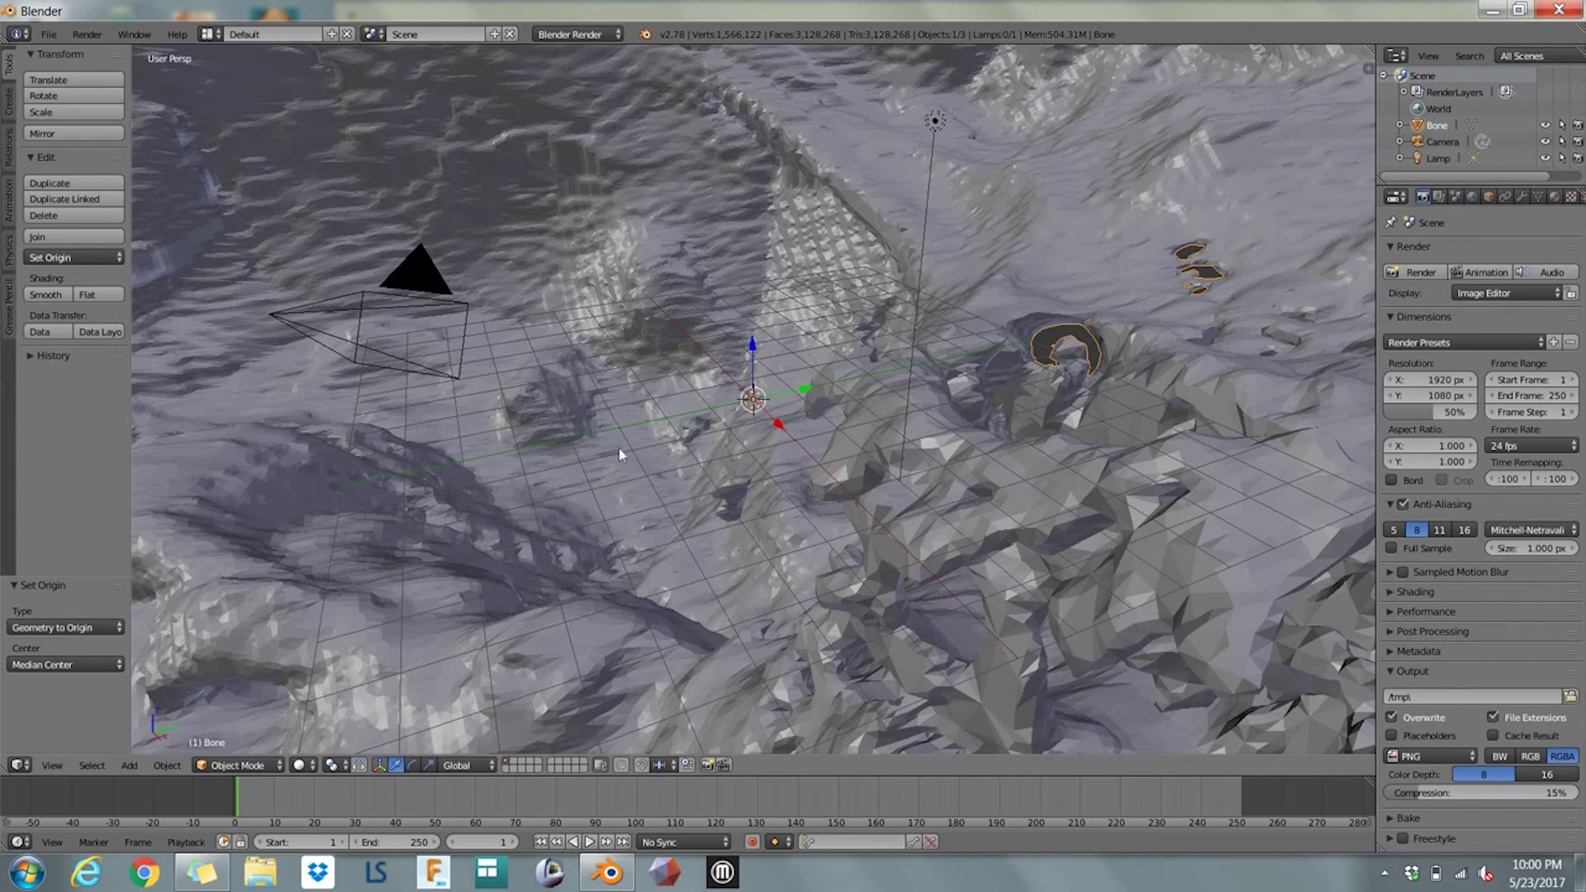
scroll(621, 455, down, 10)
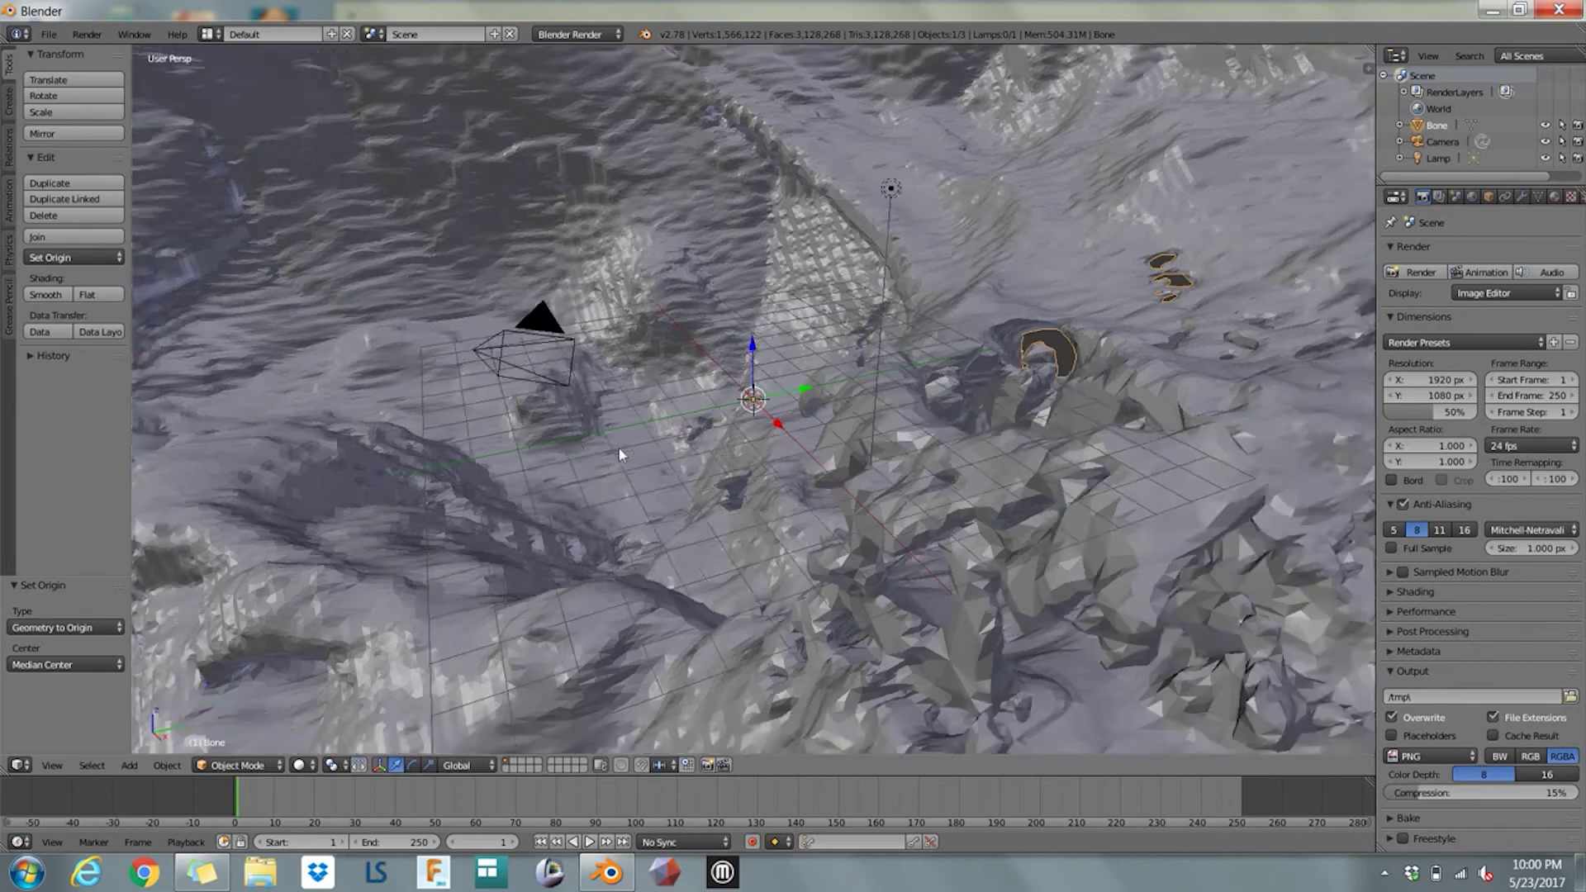
scroll(621, 454, down, 2)
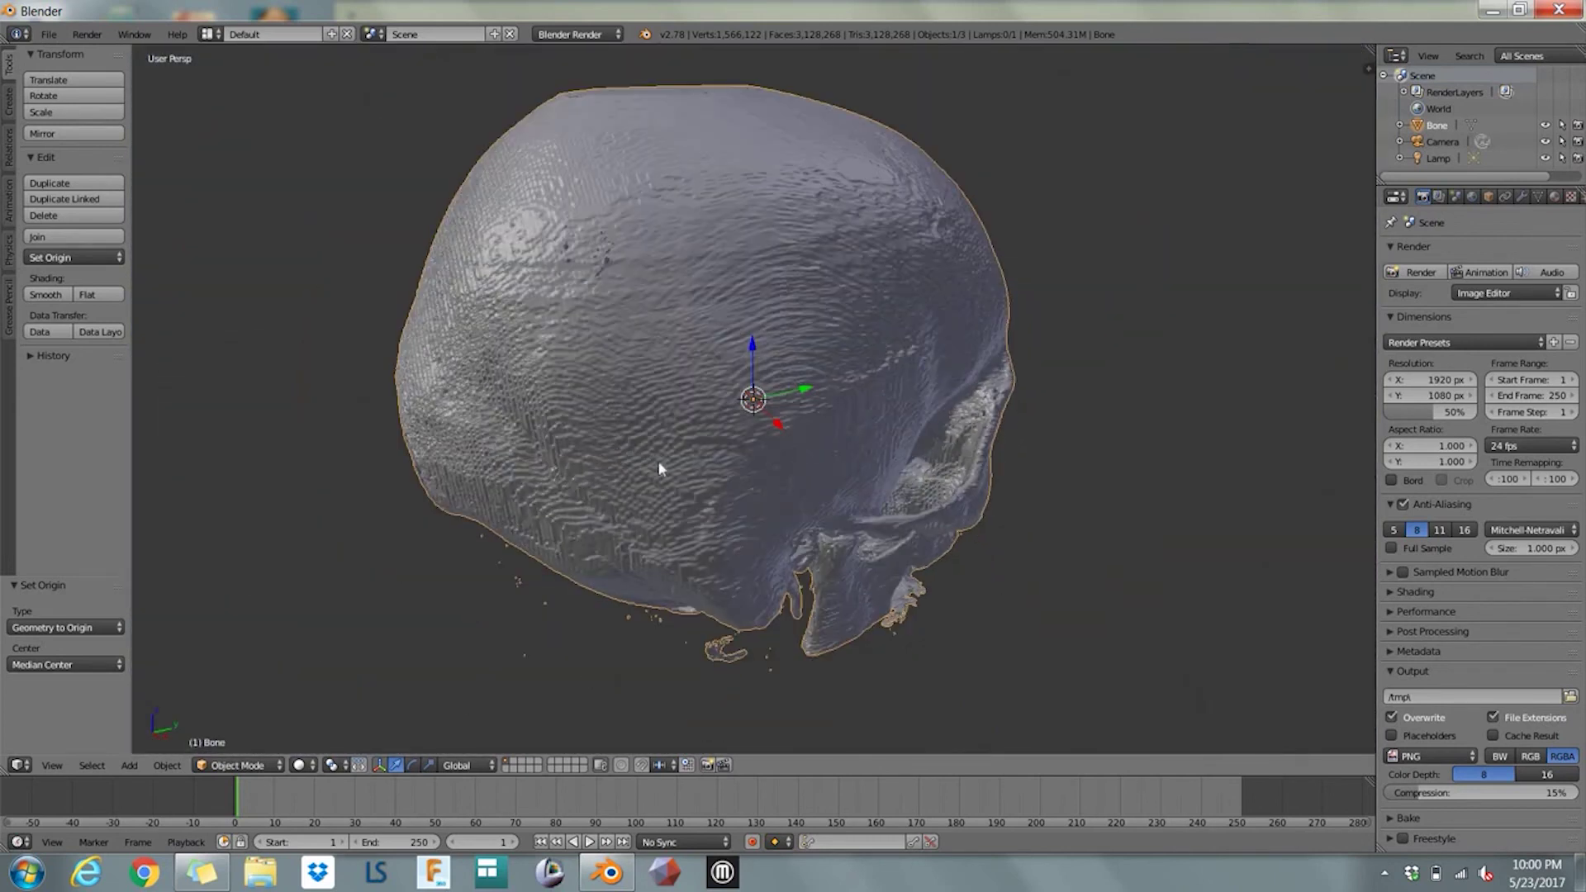
middle_drag(660, 469, 418, 405)
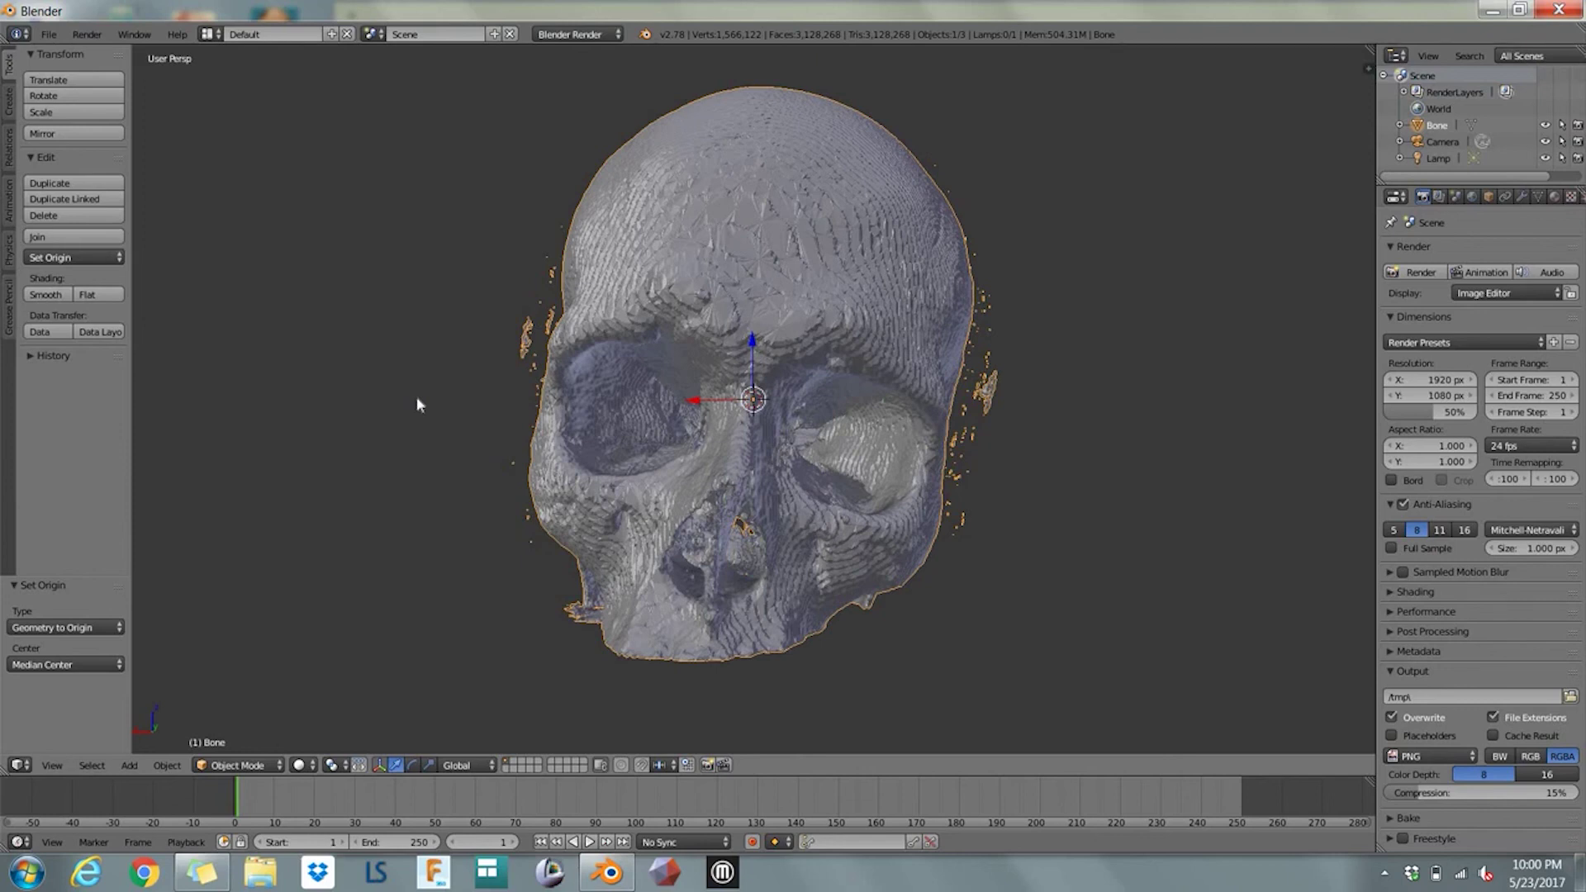
In Edit Mode, delete the vertices of all loose fragments not linked to the main skull mesh, and return to Object Mode
click(248, 766)
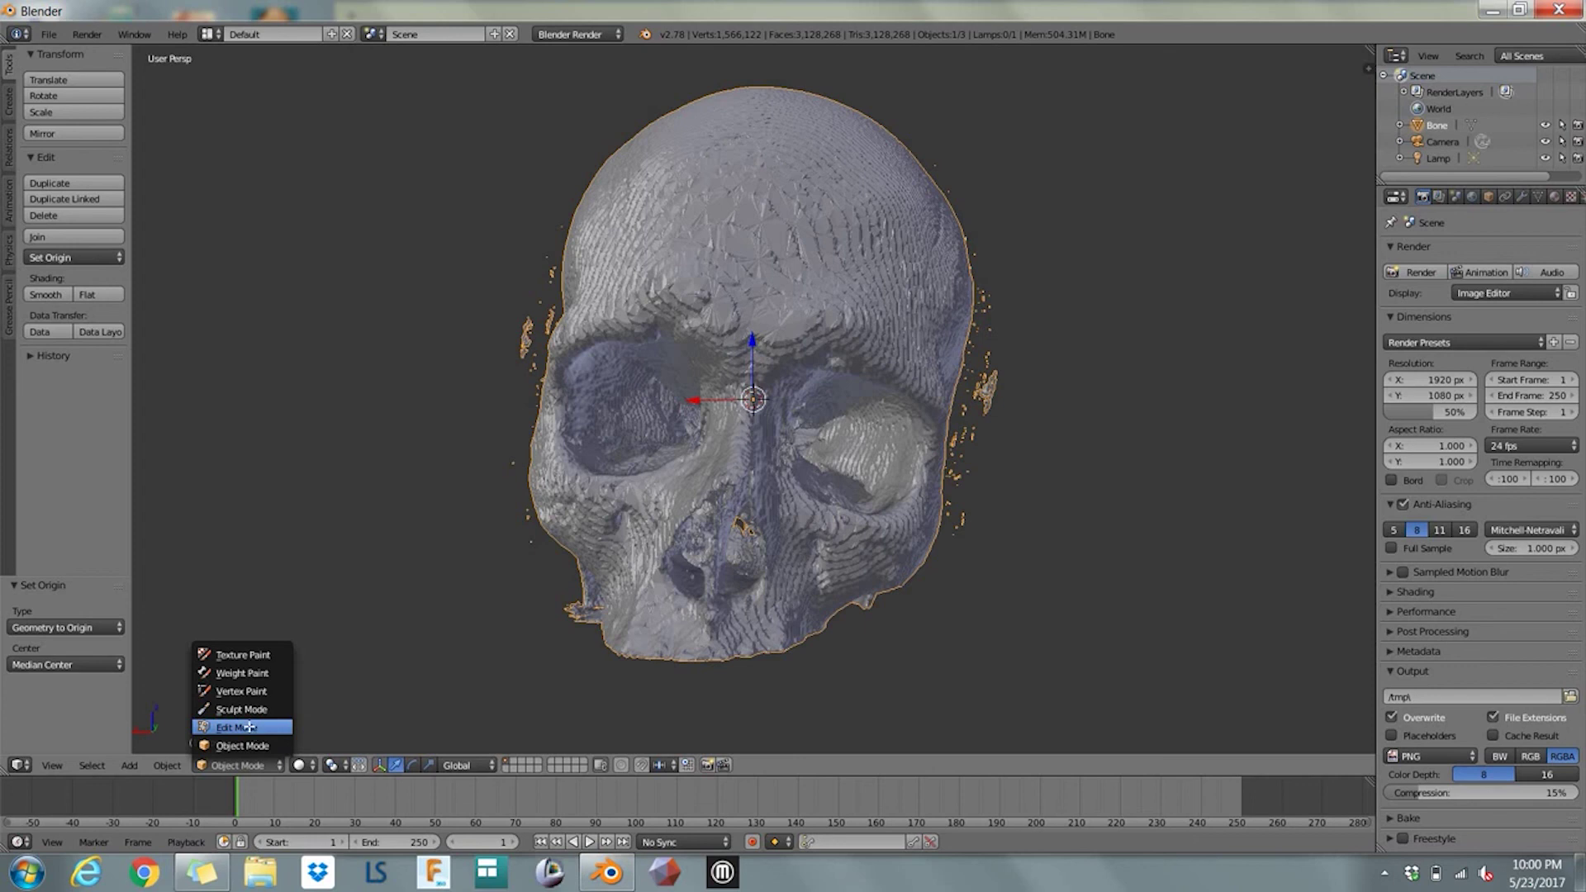
click(249, 727)
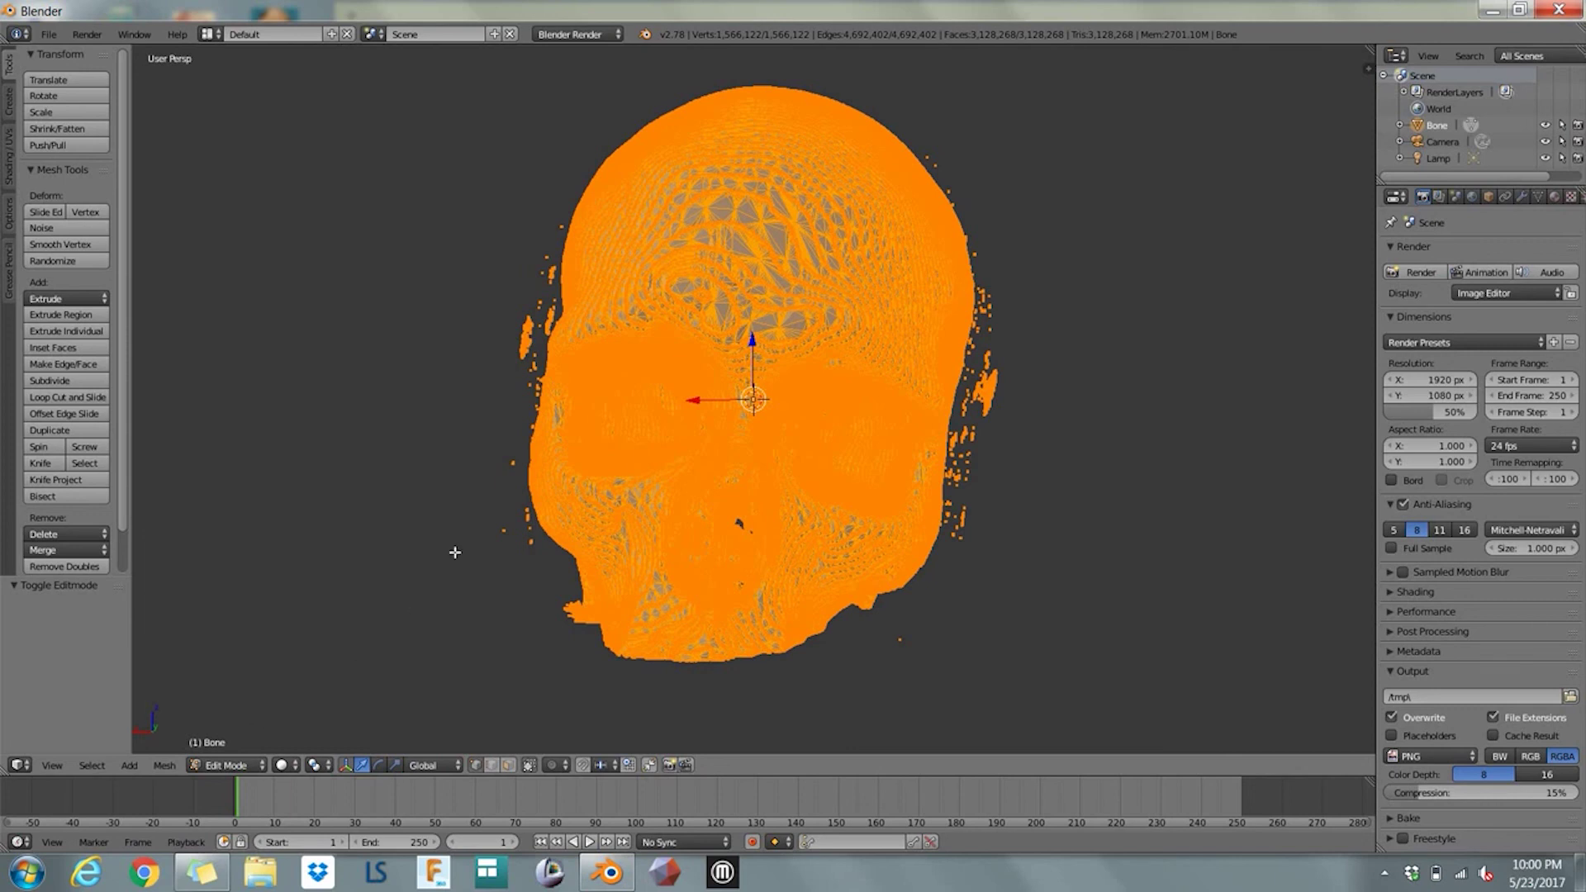
right_click(861, 366)
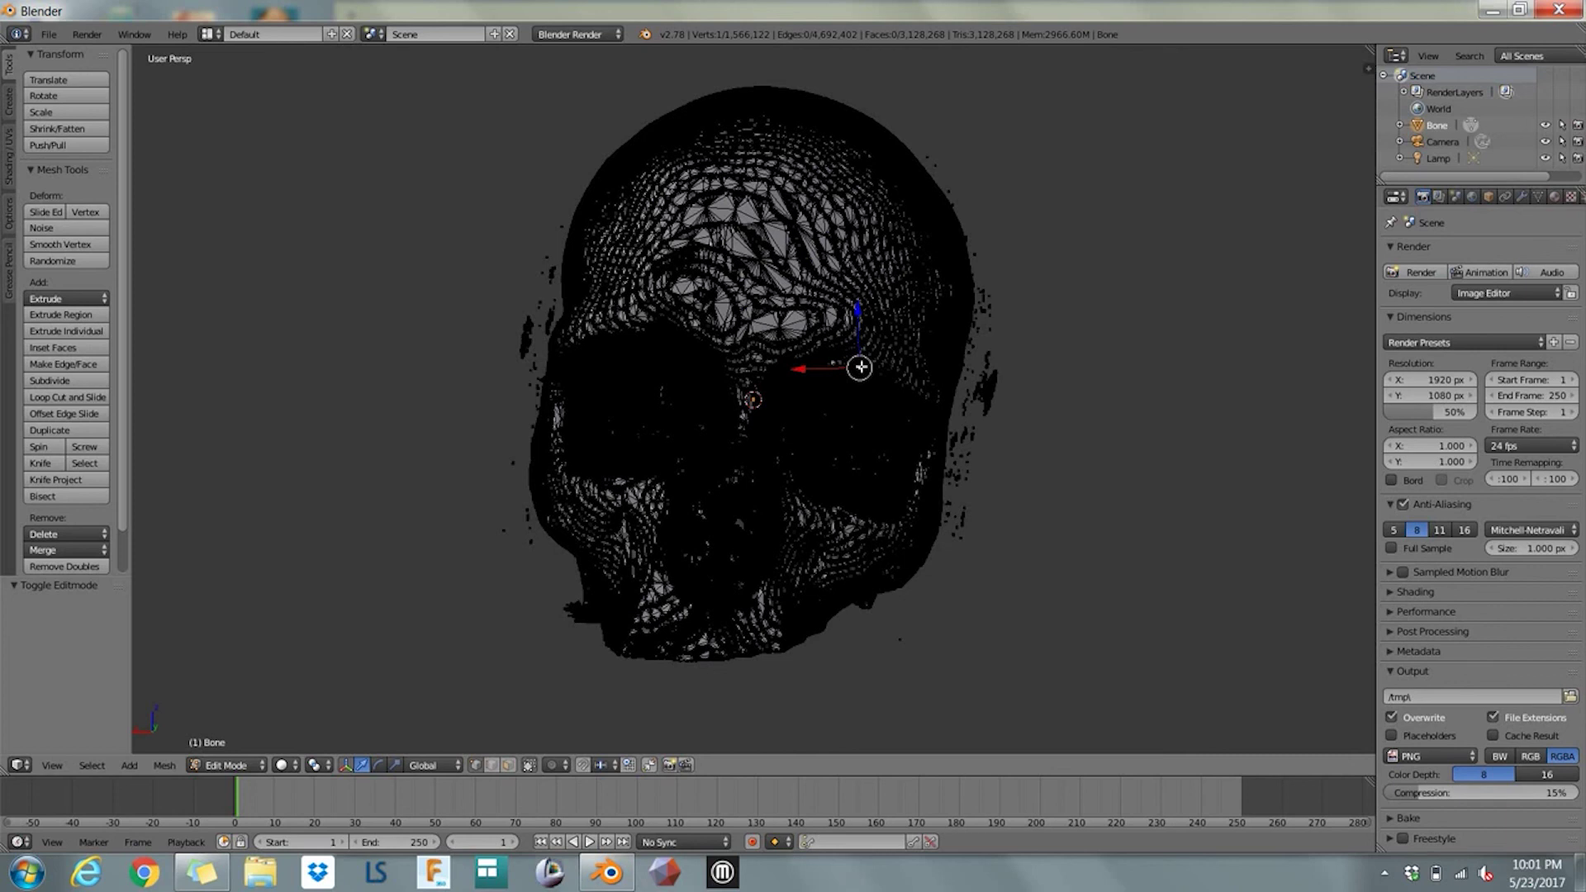
key(ctrl+l)
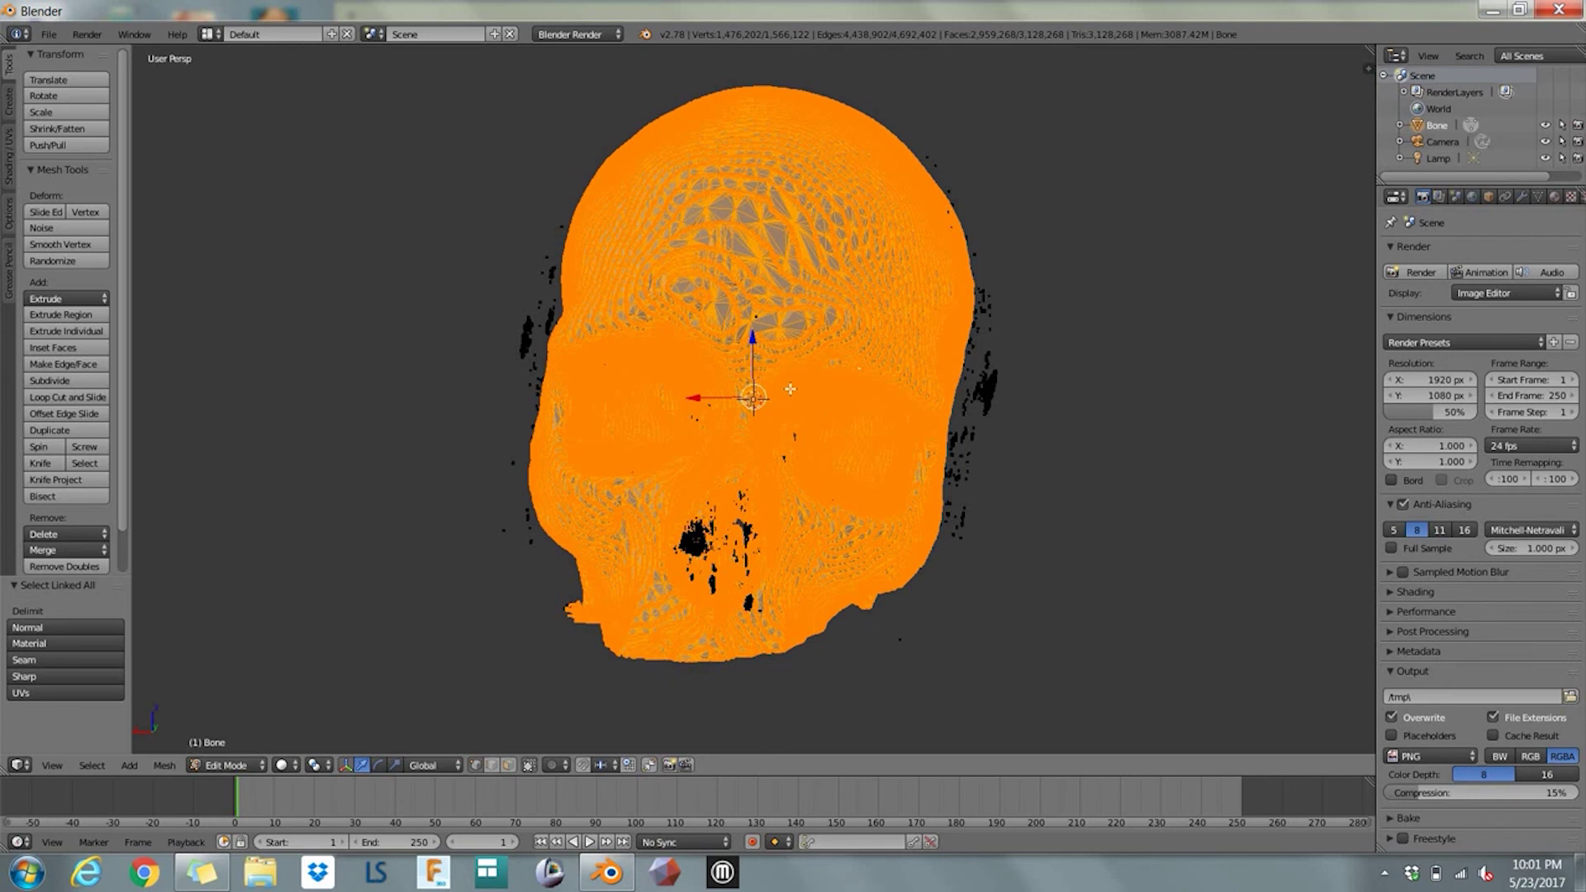
key(ctrl+i)
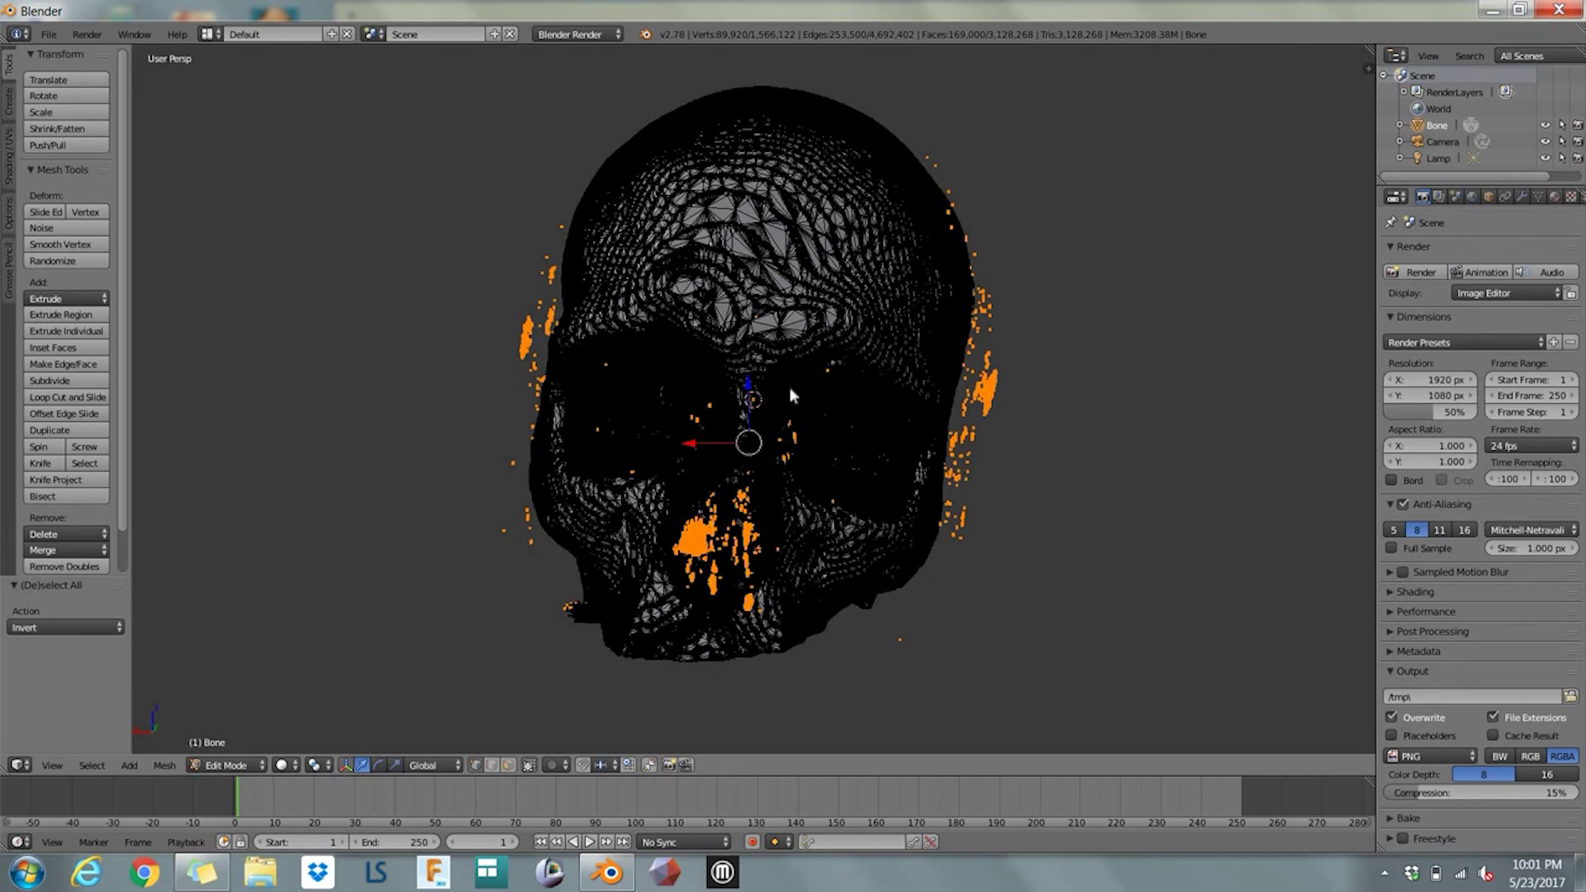
key(x)
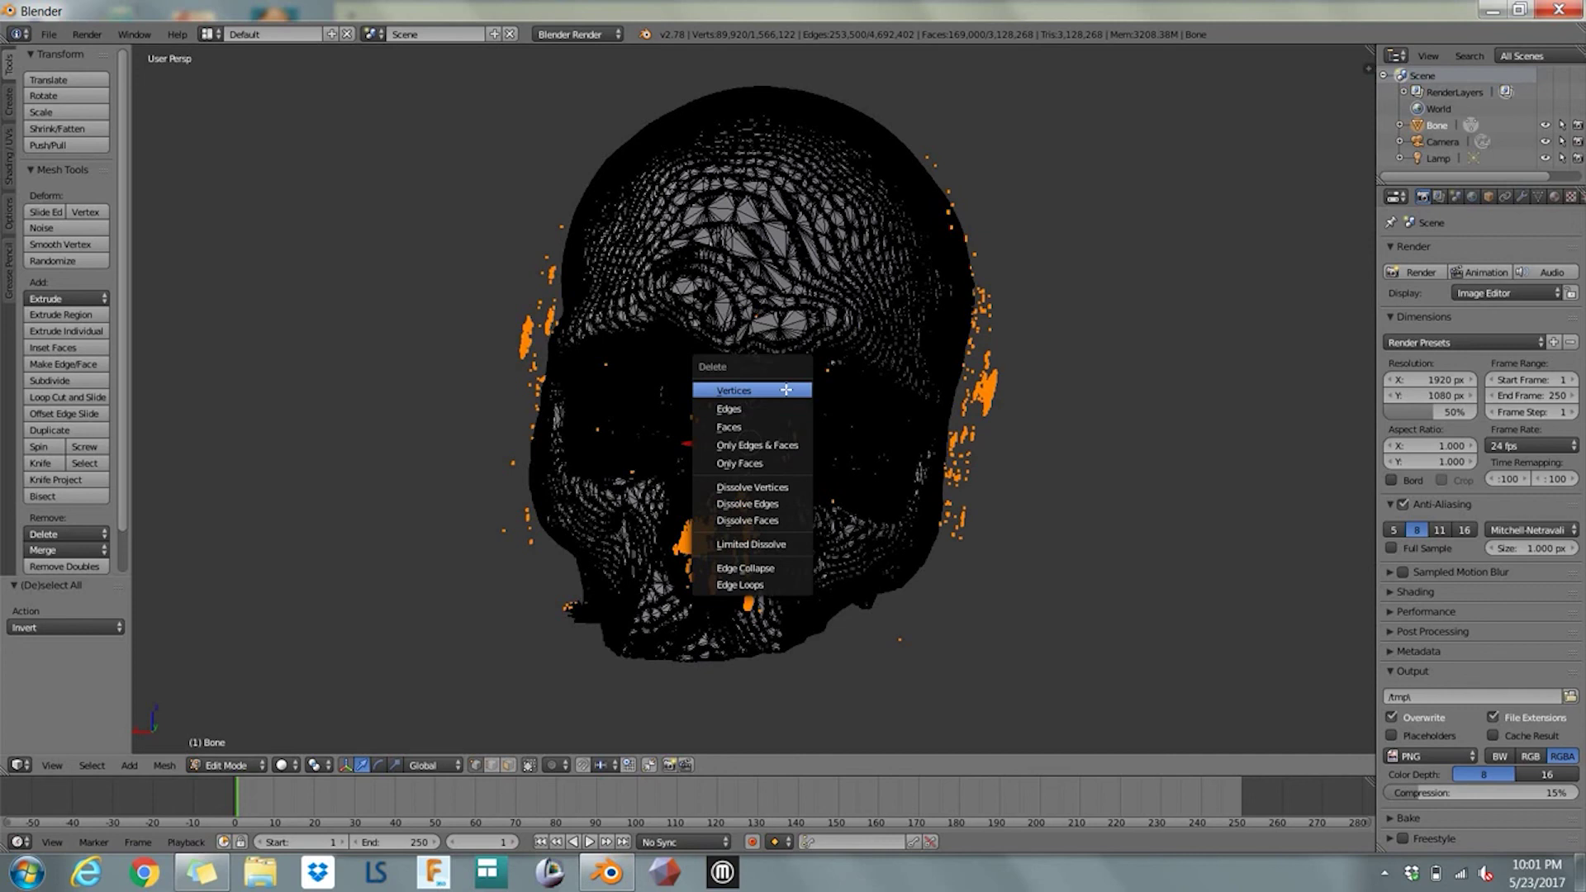
click(785, 390)
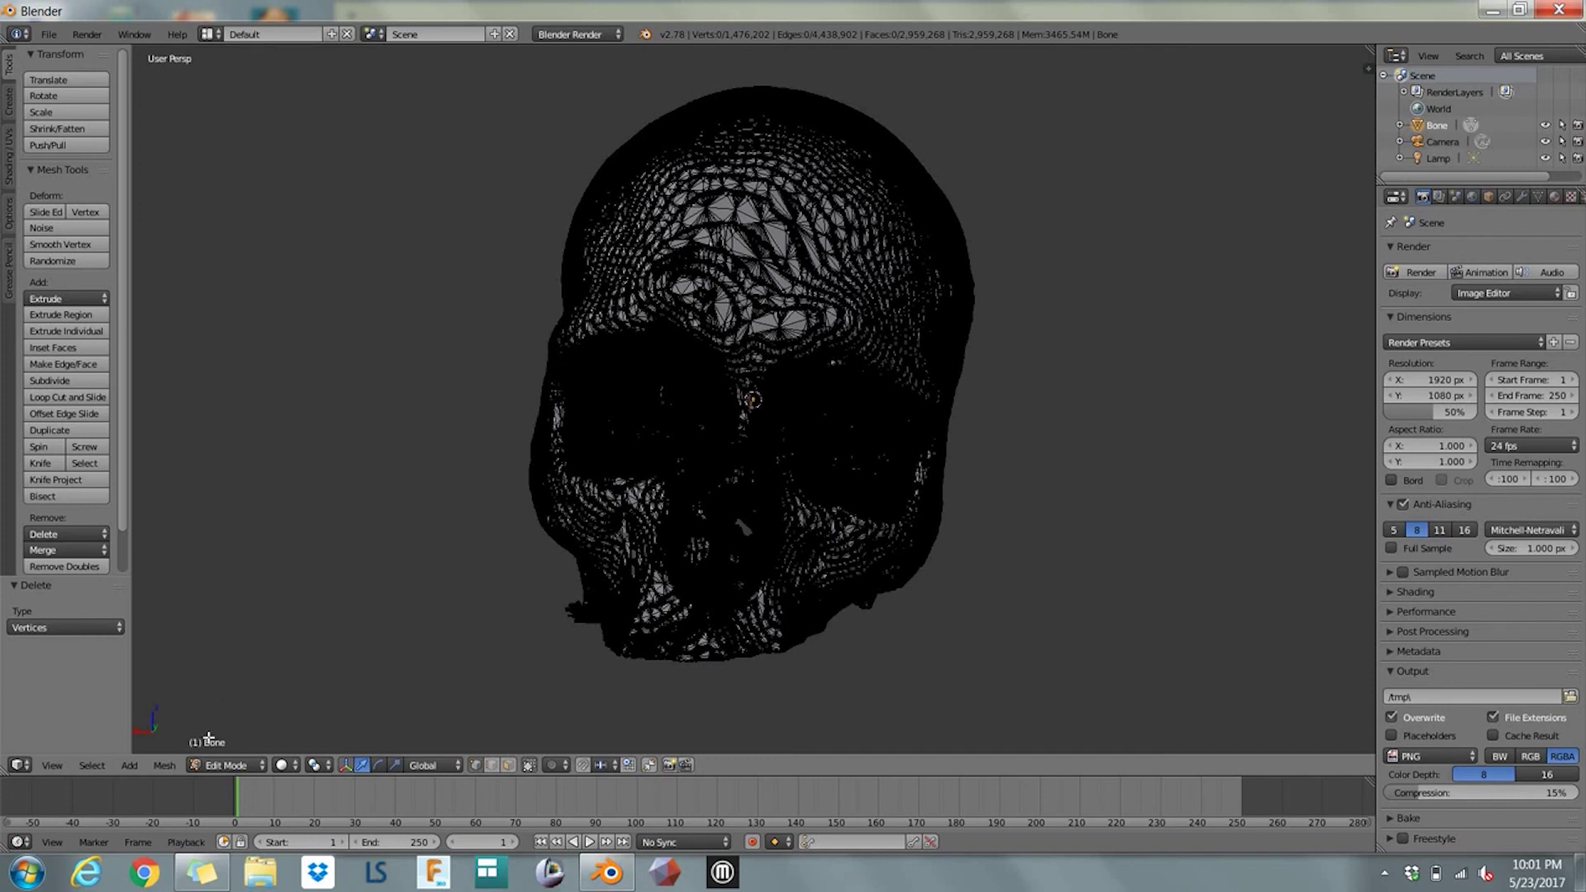
click(235, 768)
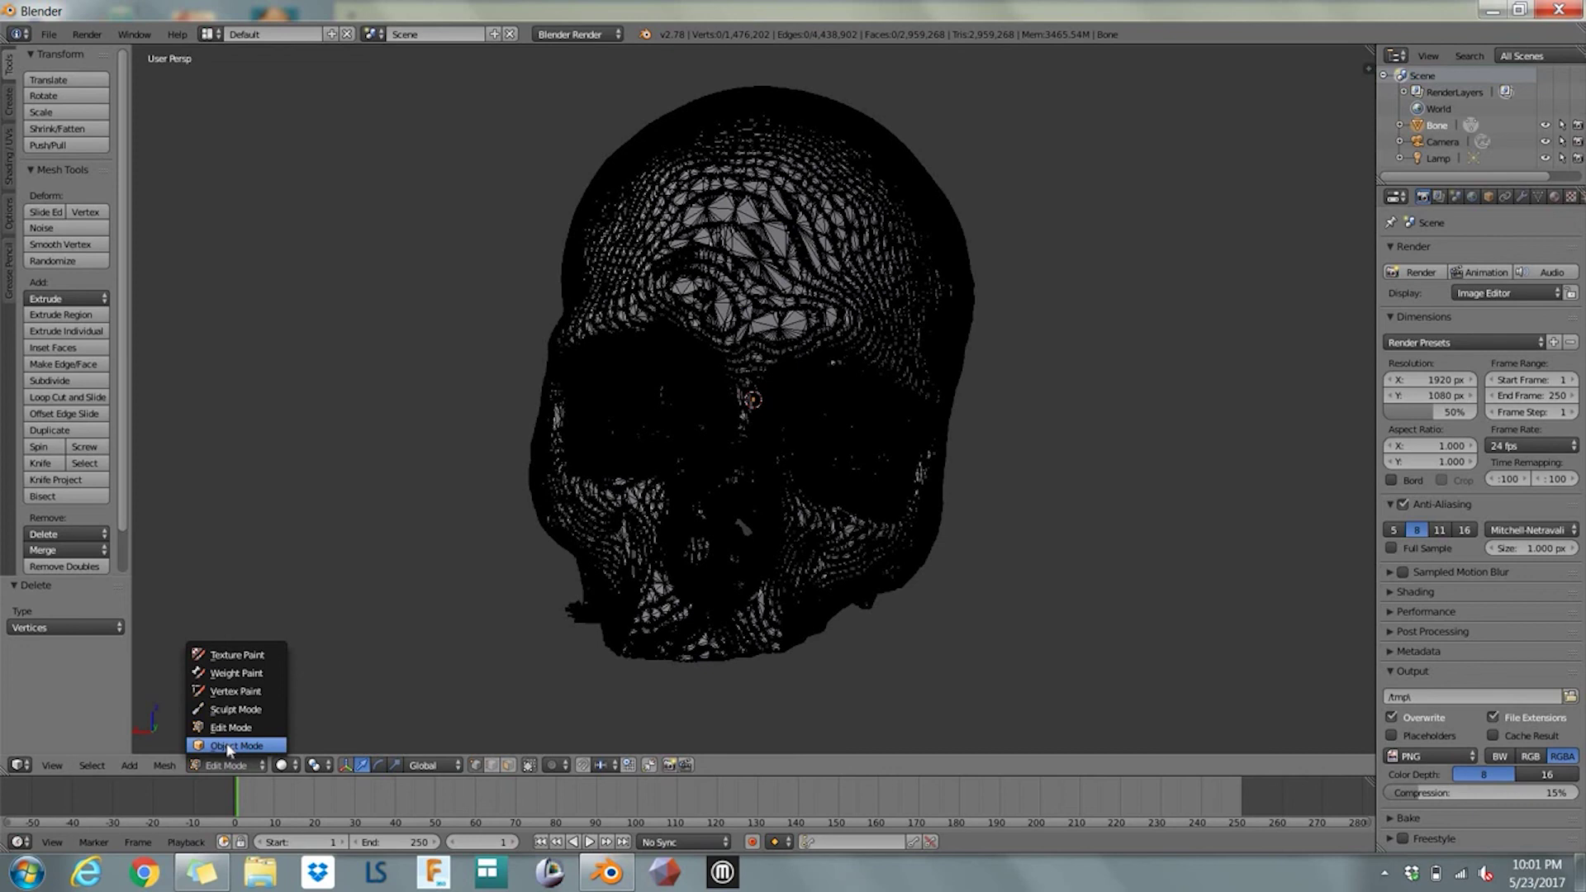
click(228, 746)
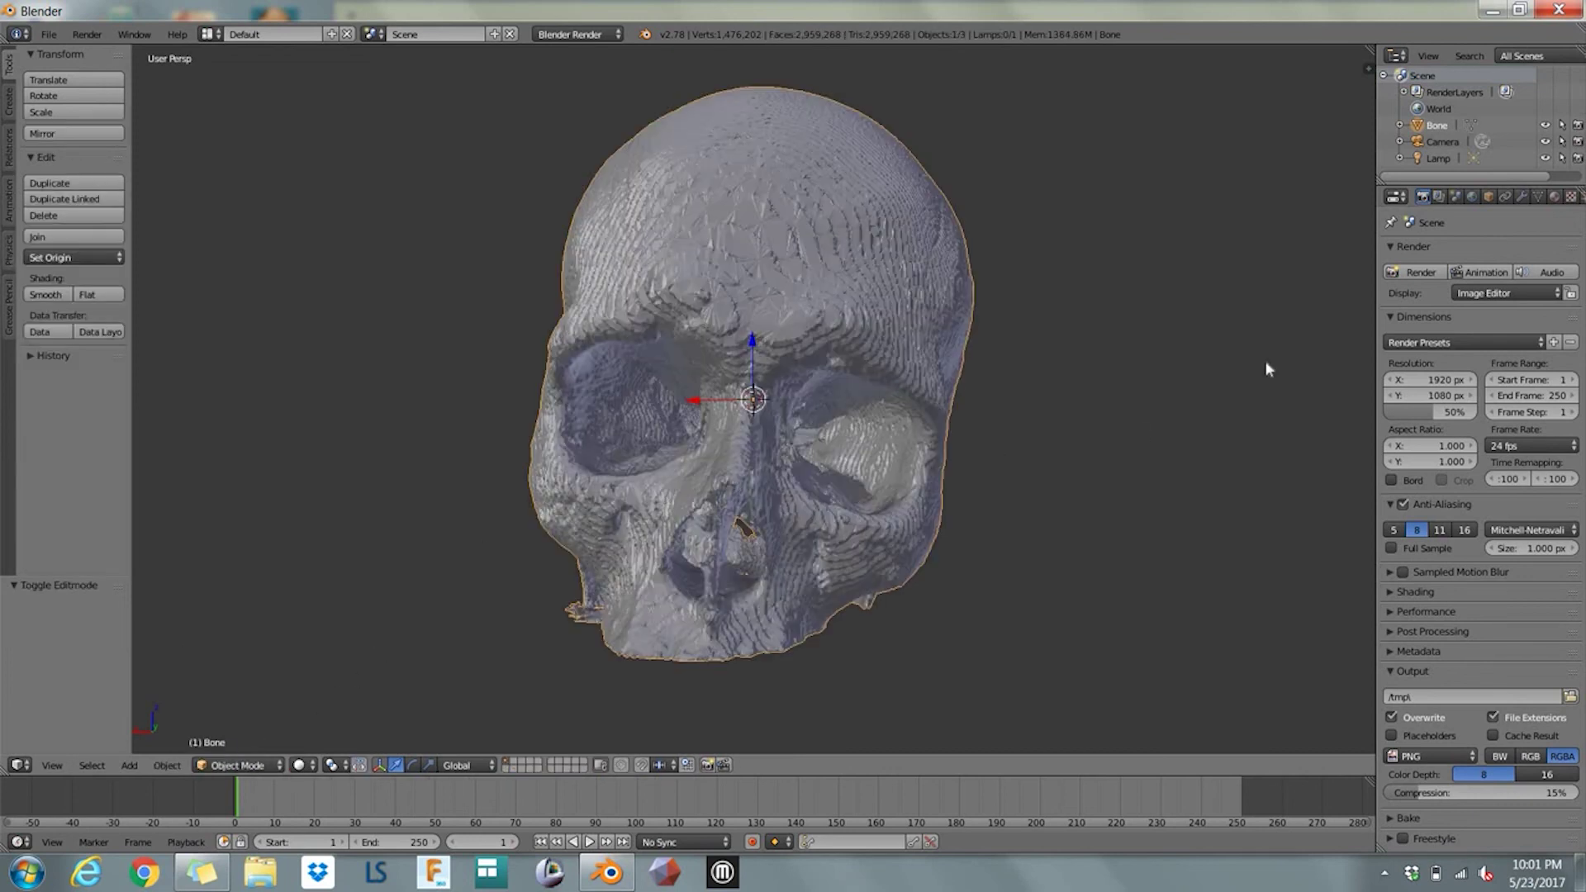
Add a Smooth modifier to the skull and set its repeat count to 40
click(1523, 196)
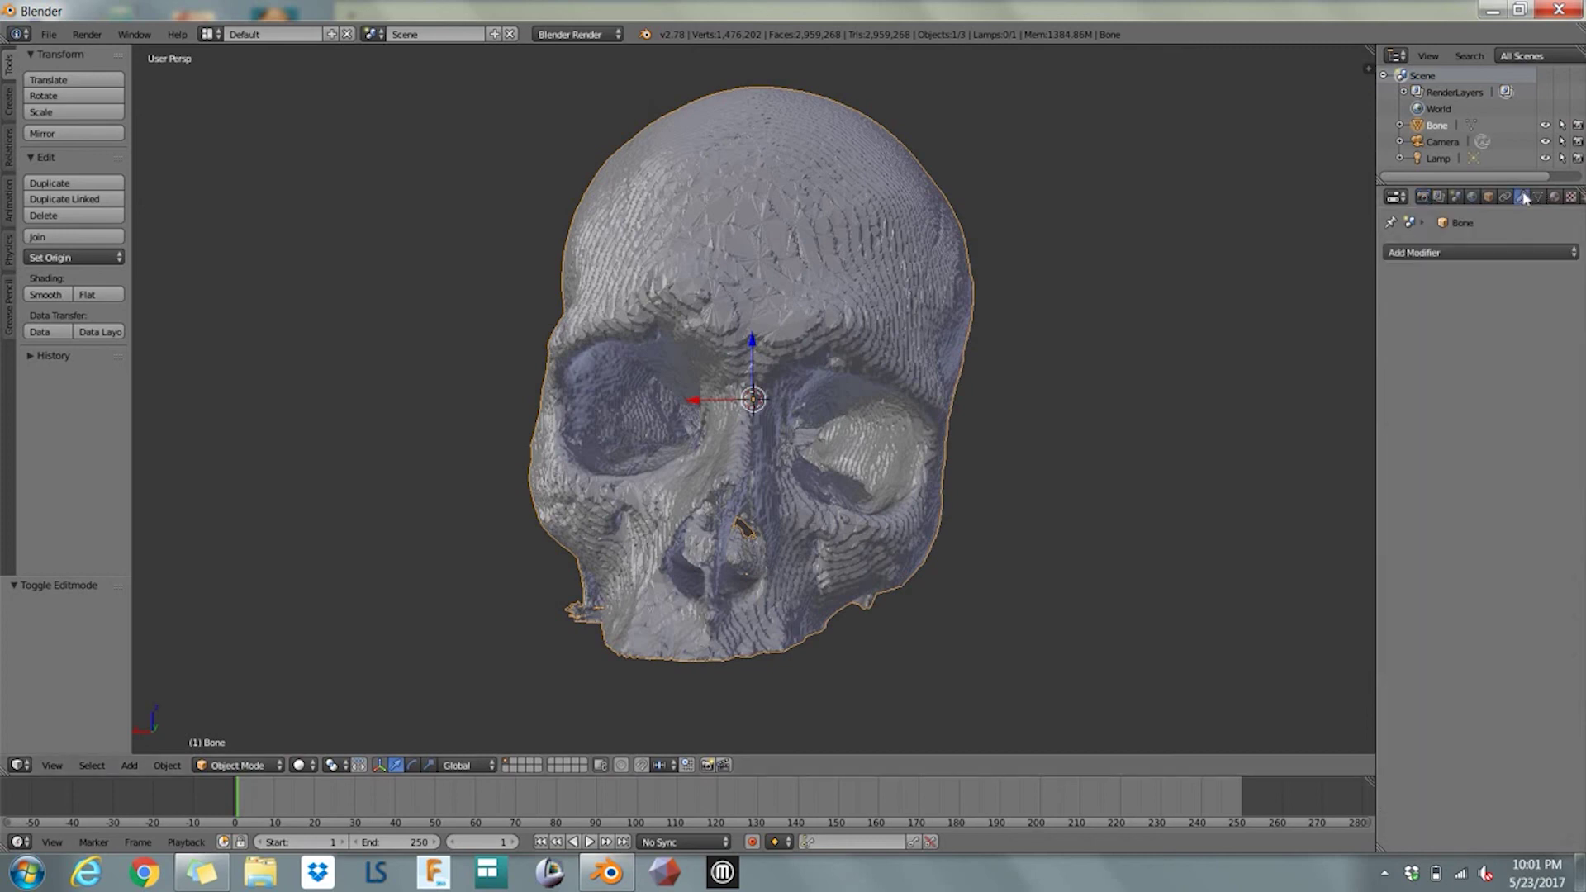
click(1457, 250)
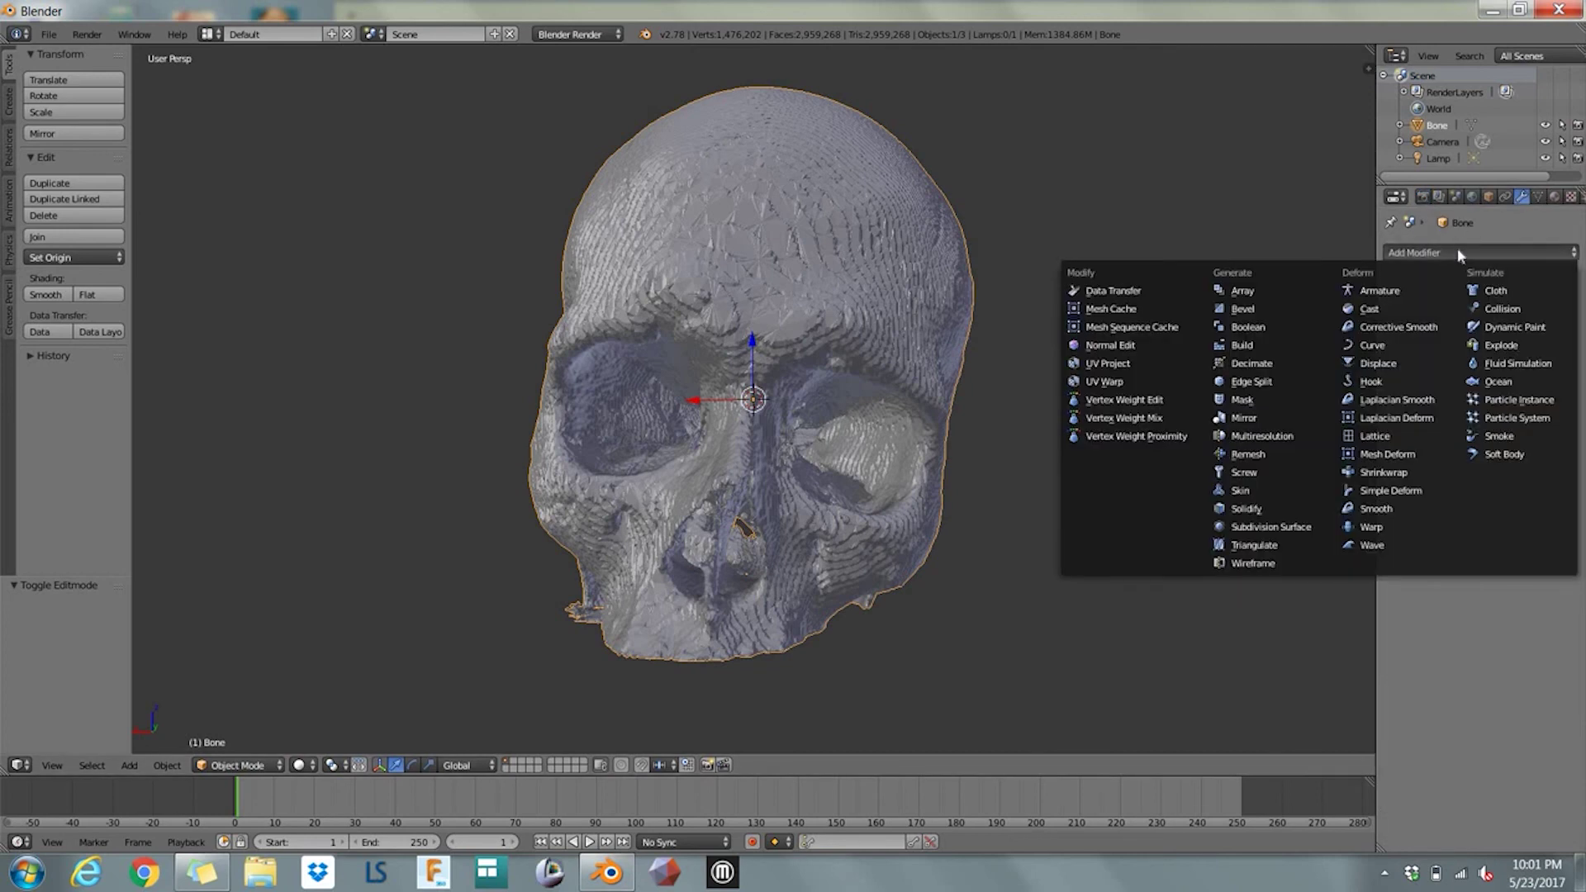
click(1374, 508)
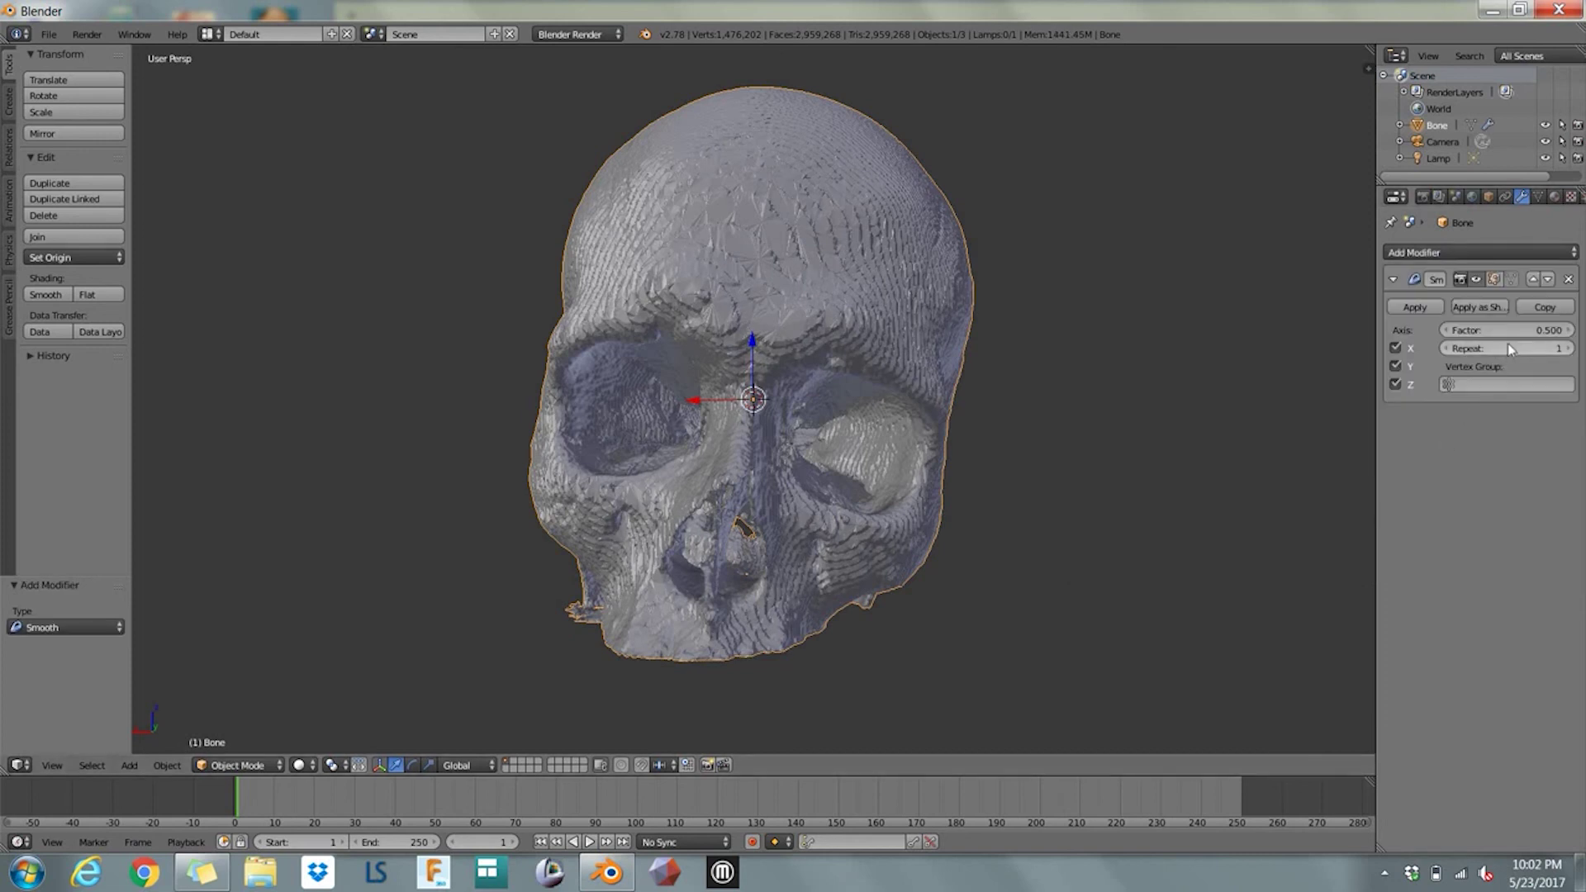
click(1529, 346)
text(40)
key(Return)
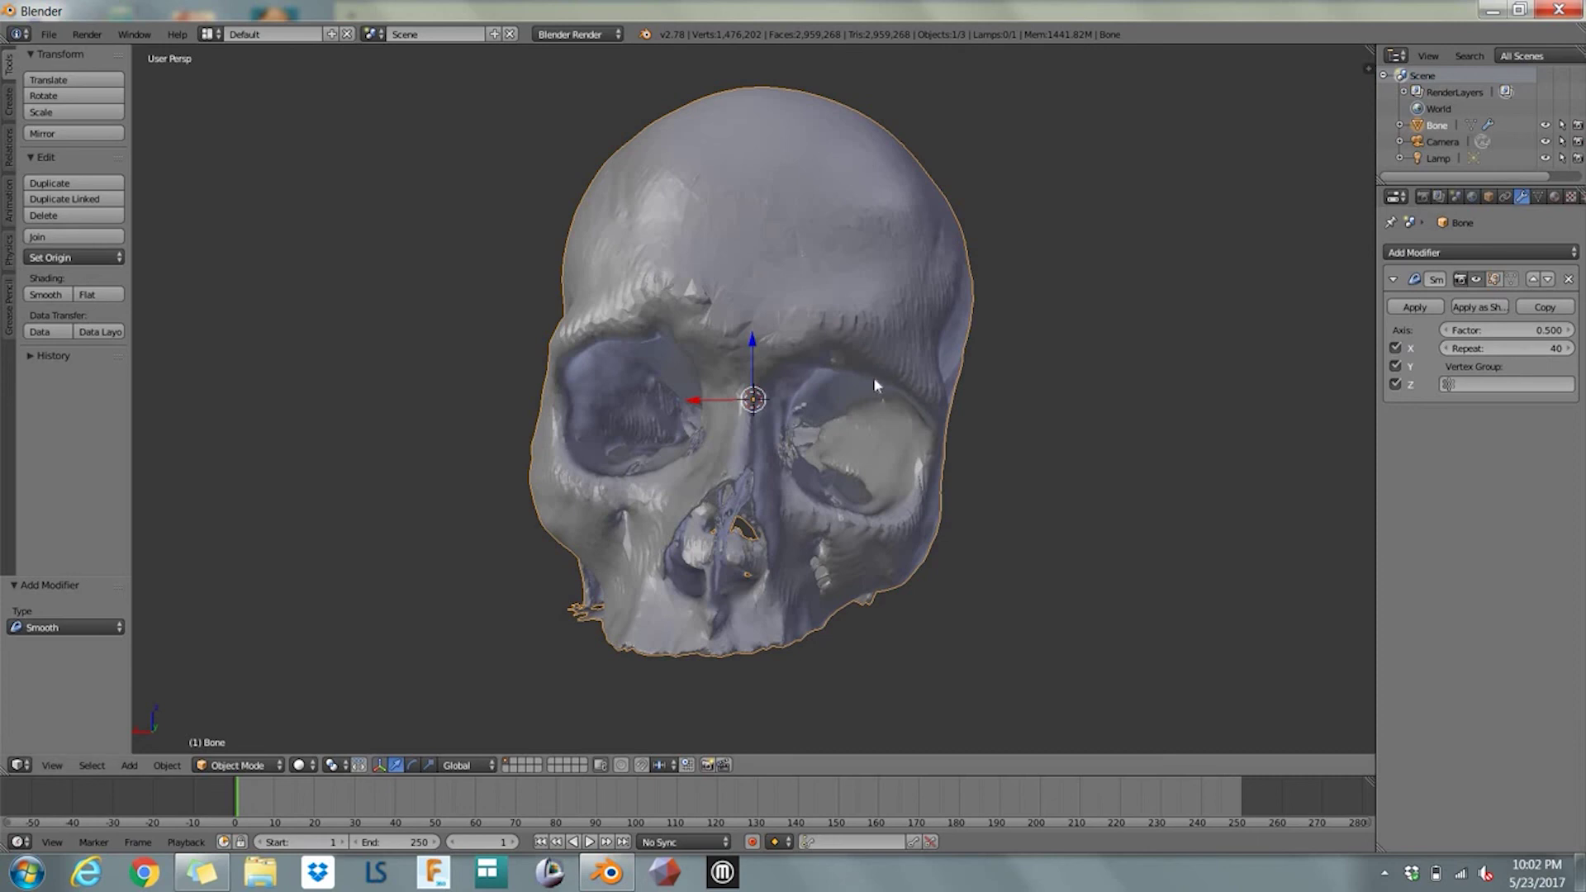
mouse_move(872, 378)
middle_down()
mouse_move(680, 446)
mouse_move(733, 463)
mouse_move(892, 335)
mouse_move(946, 320)
mouse_move(956, 381)
mouse_move(785, 387)
mouse_move(820, 369)
mouse_move(870, 393)
middle_up()
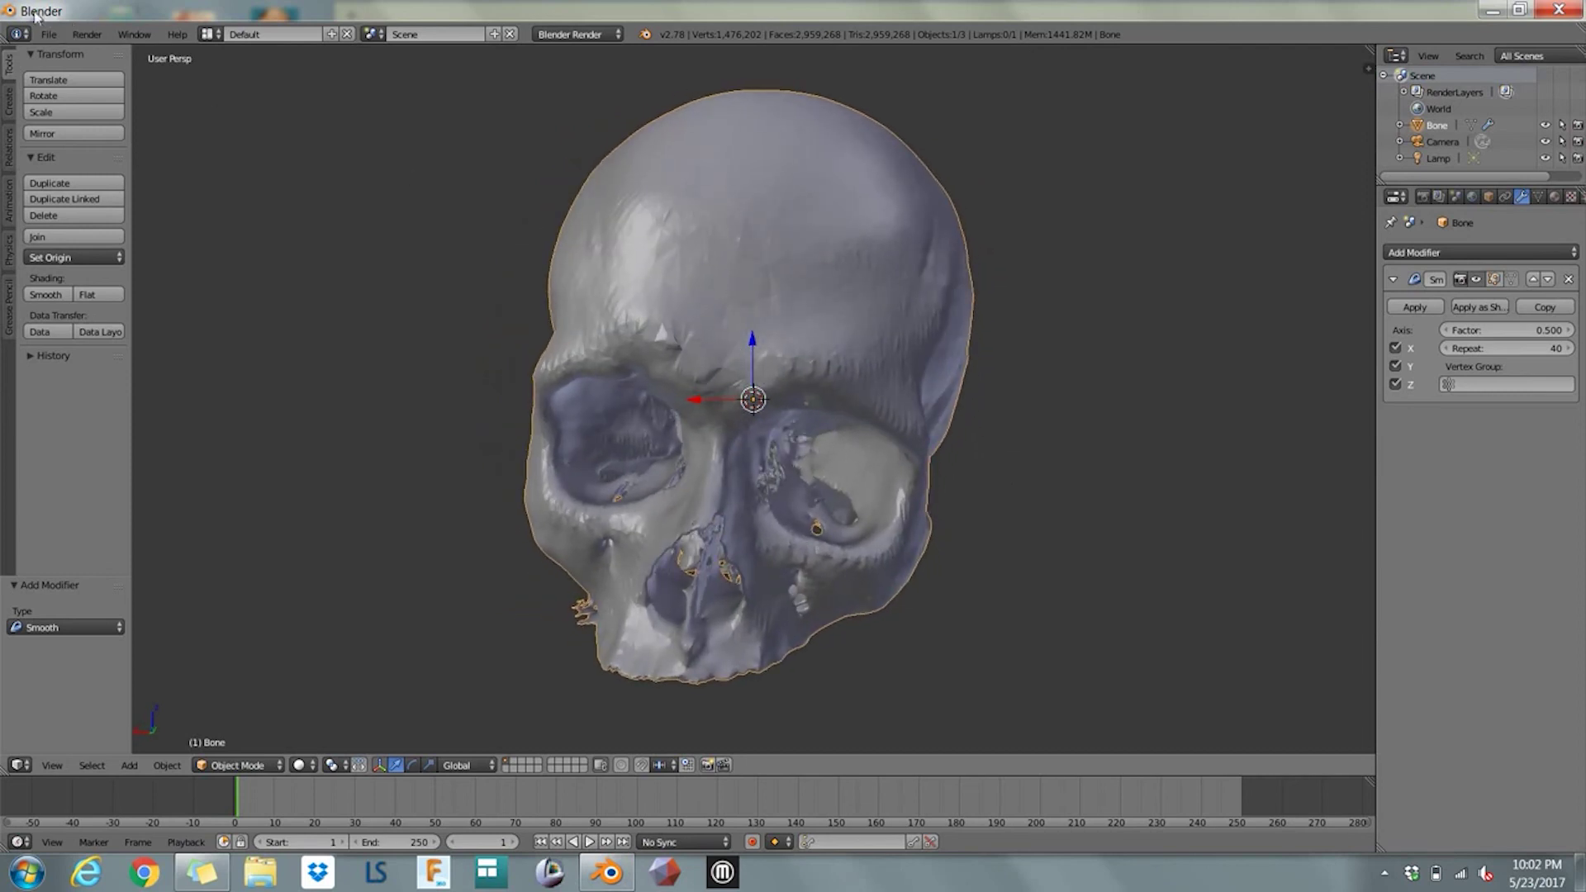
Export the smoothed skull as an STL to the tutorial folder in Documents, overwriting bone.stl
click(49, 34)
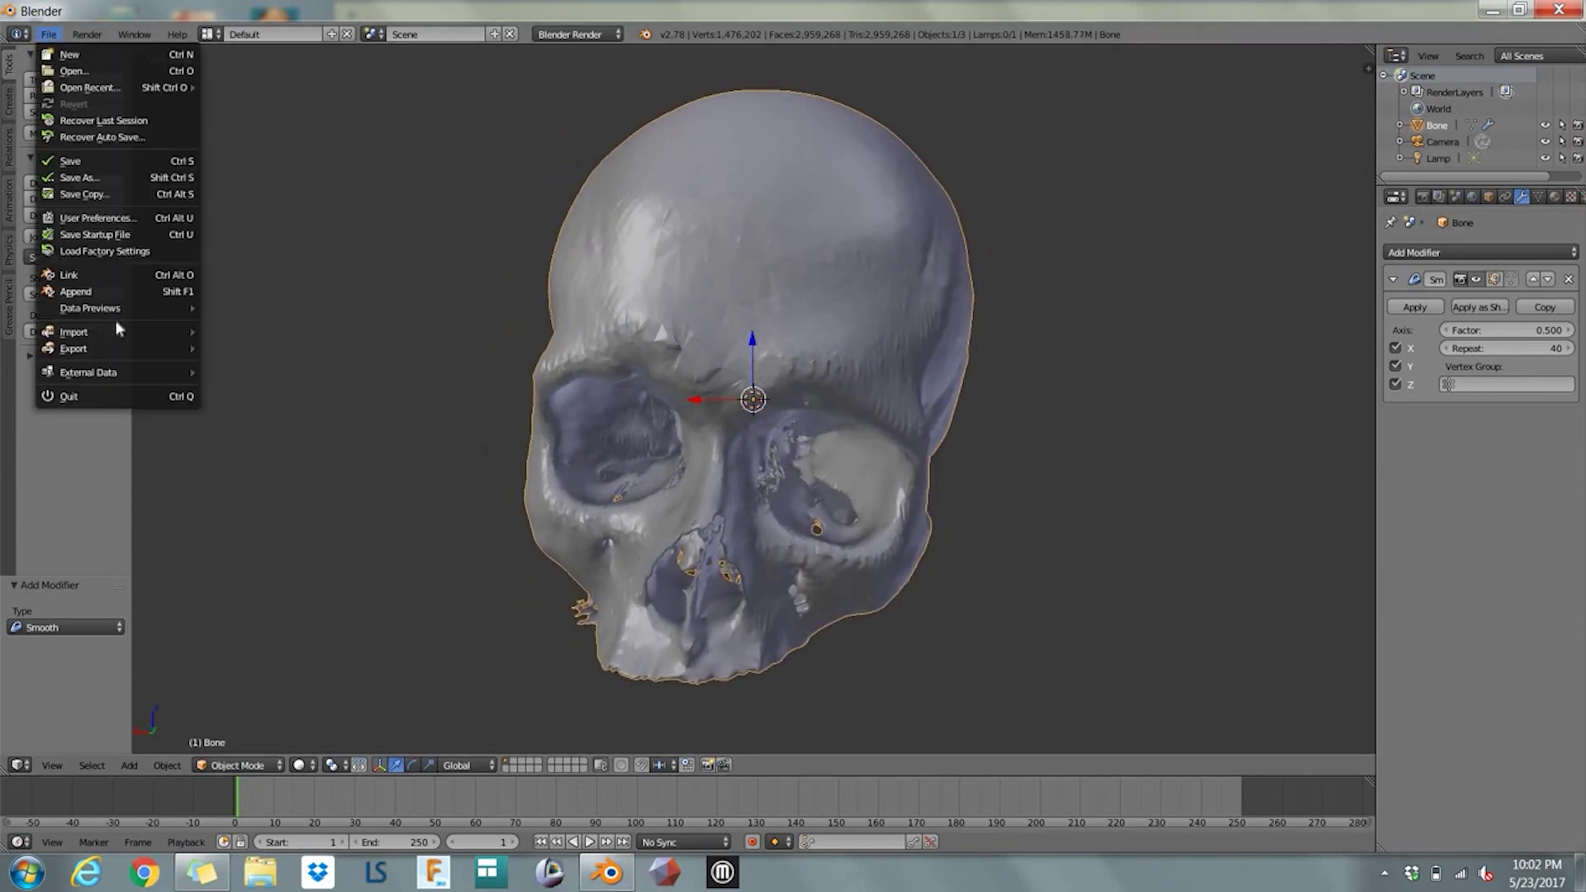
mouse_move(132, 349)
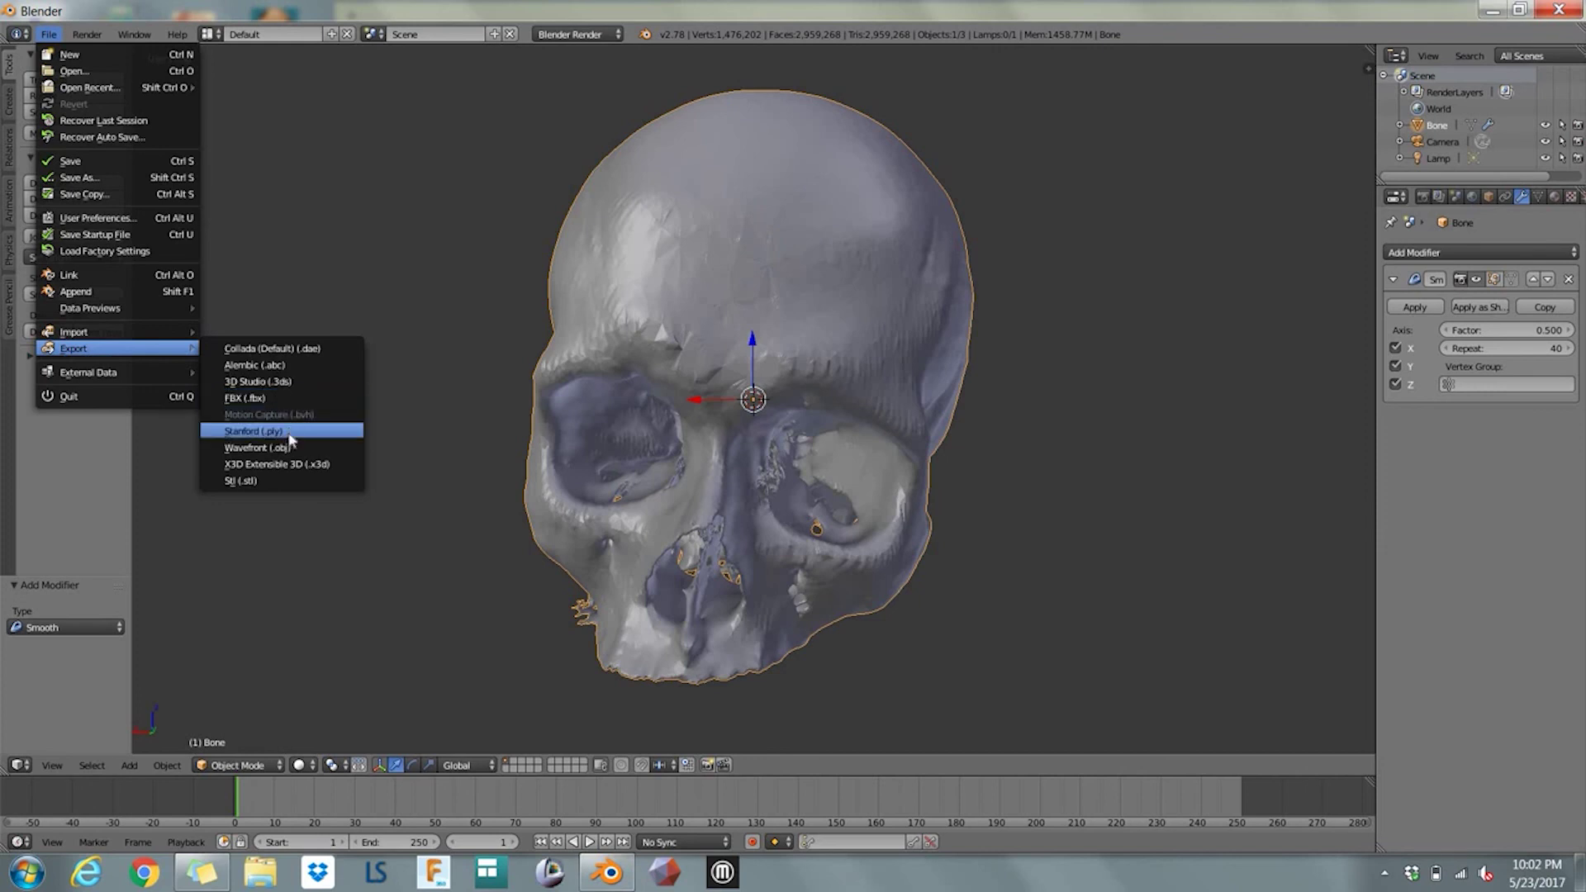
click(264, 486)
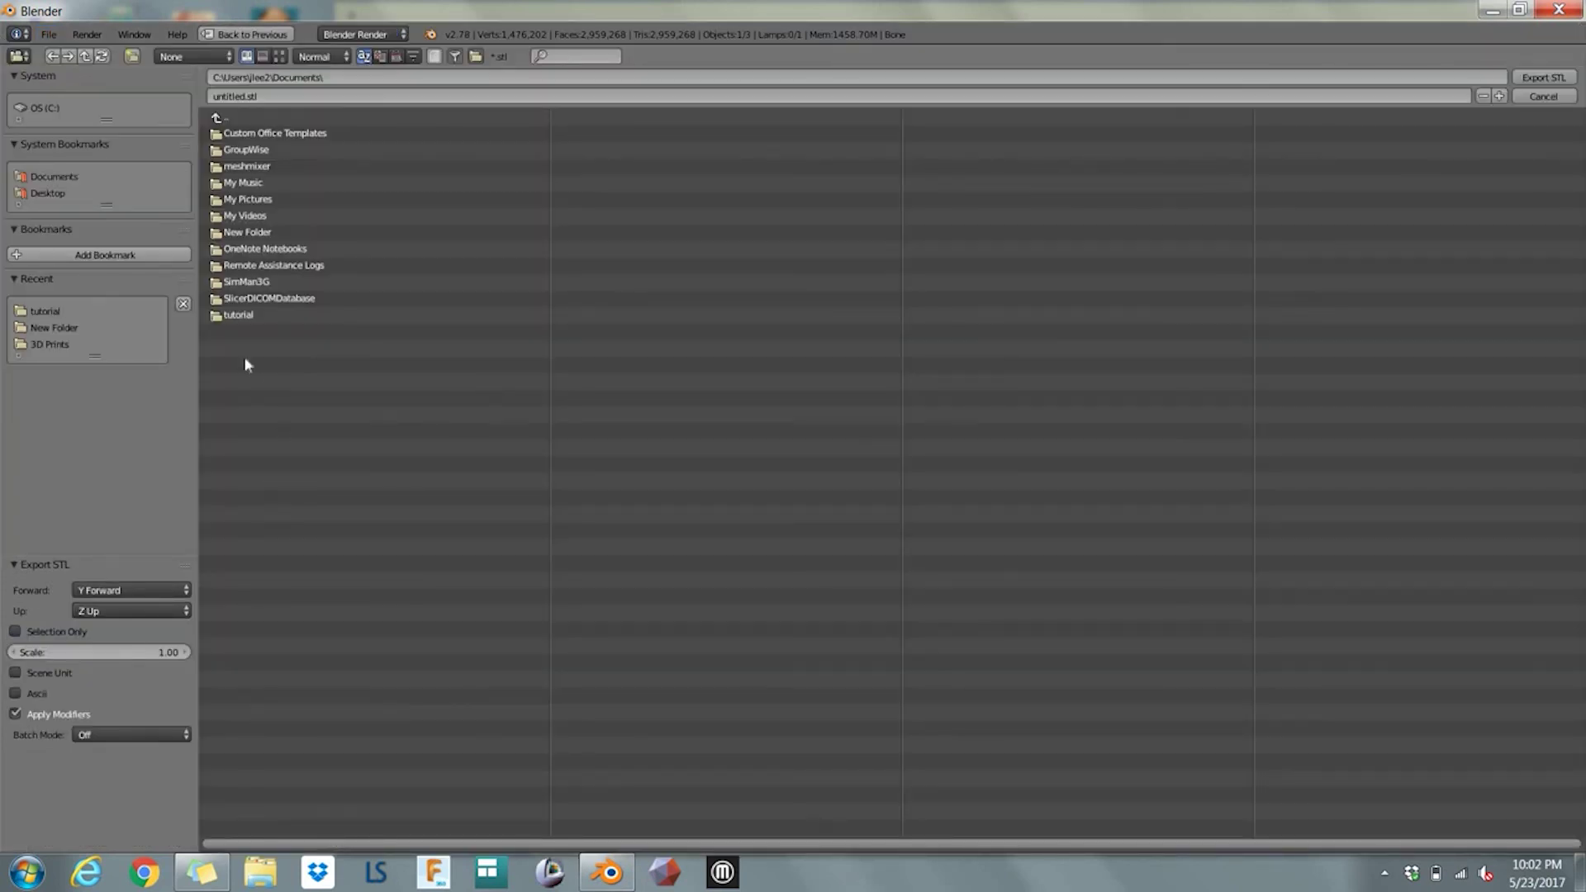
click(236, 315)
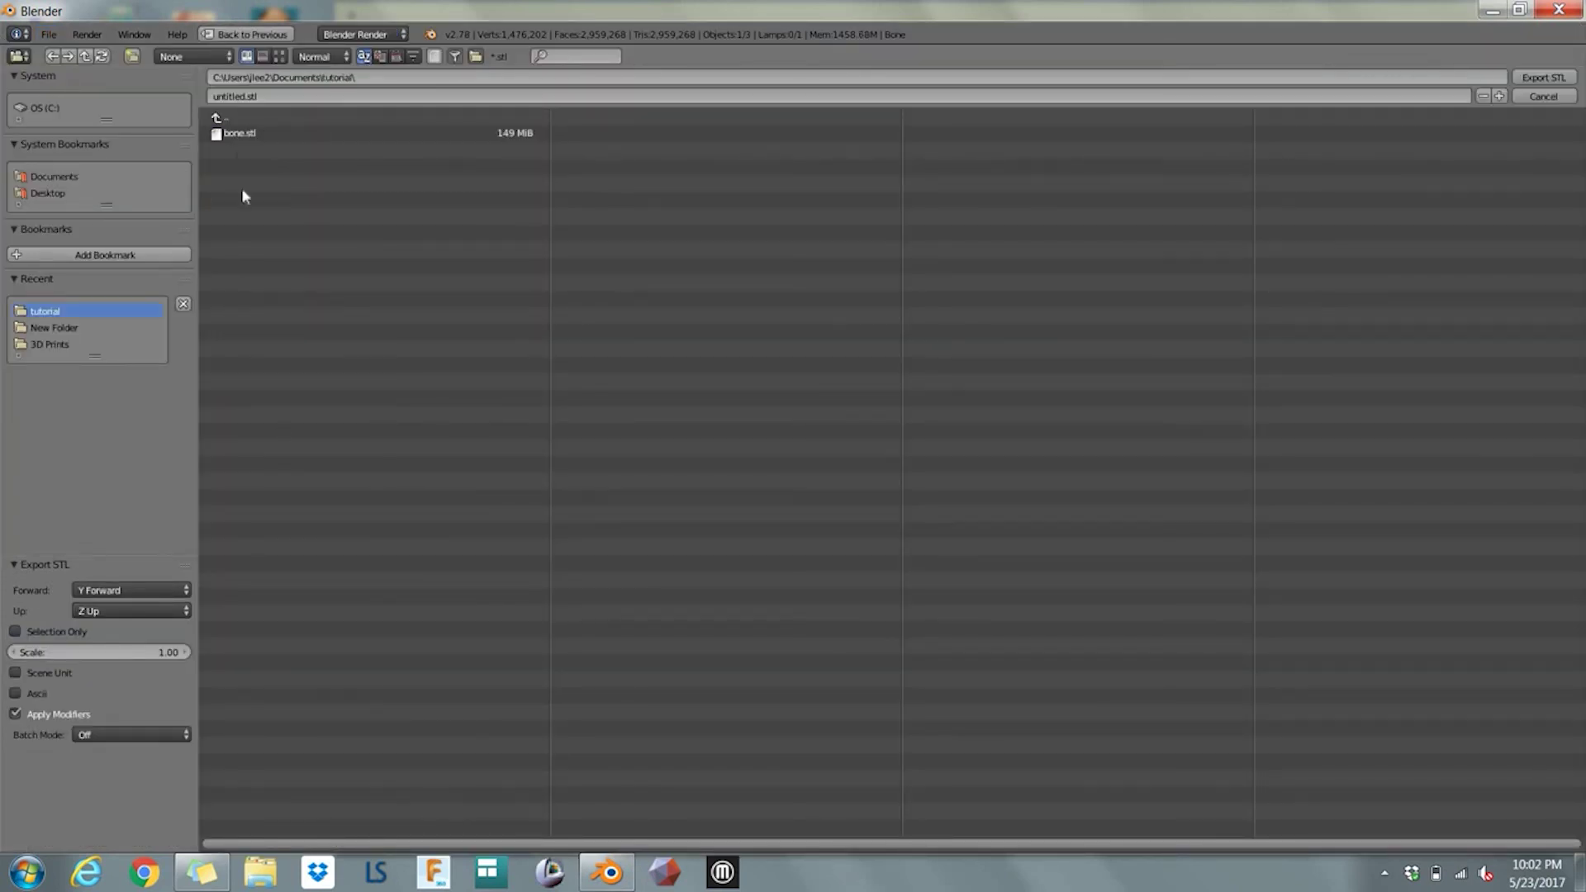
click(247, 135)
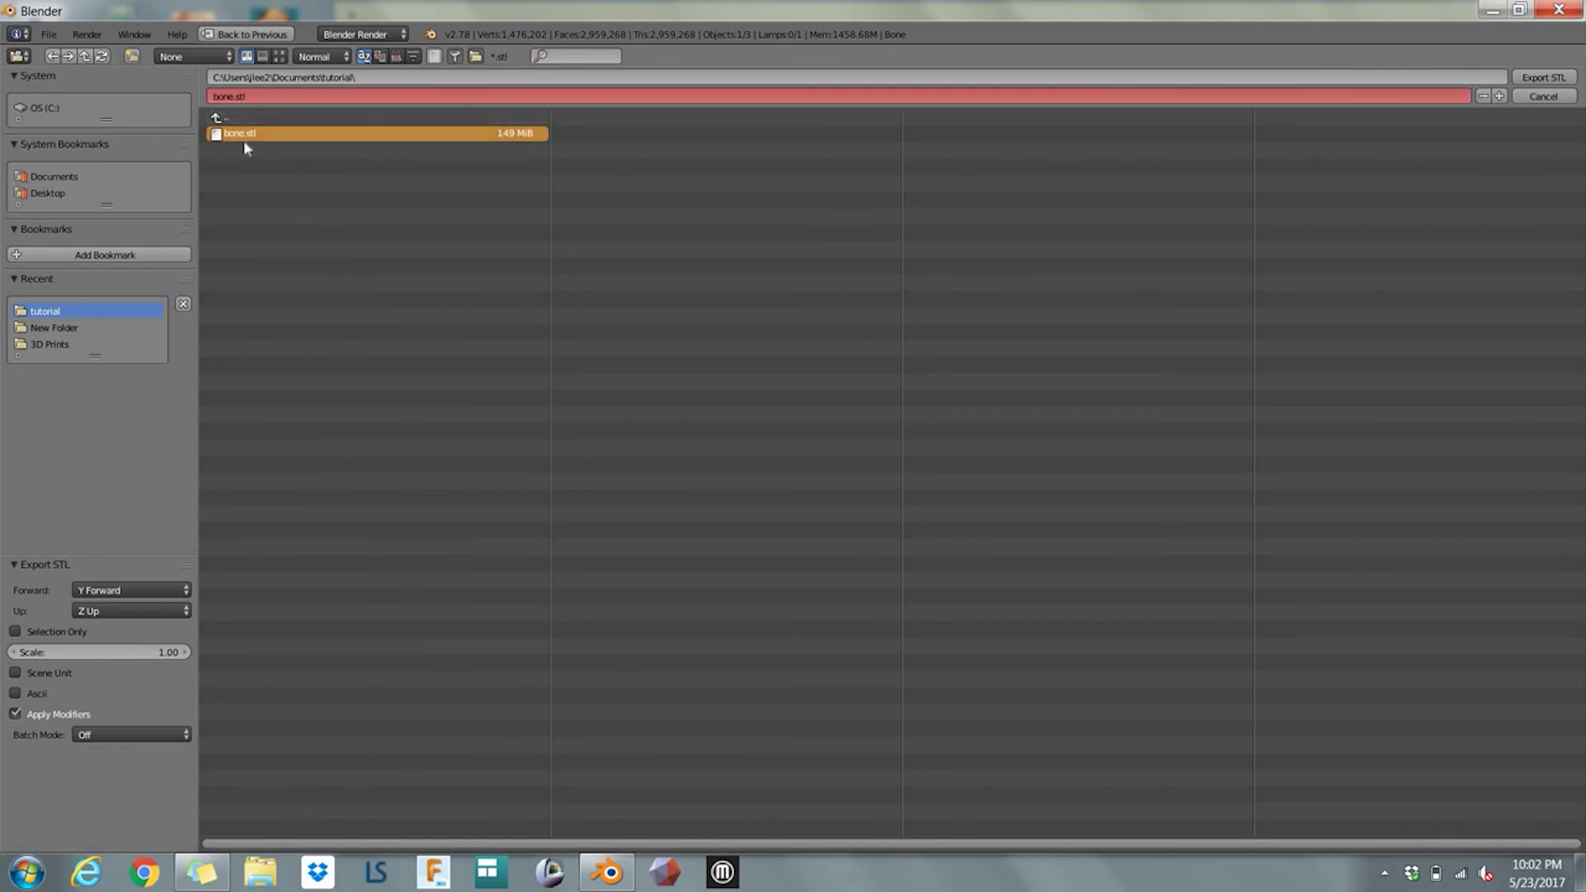
click(245, 119)
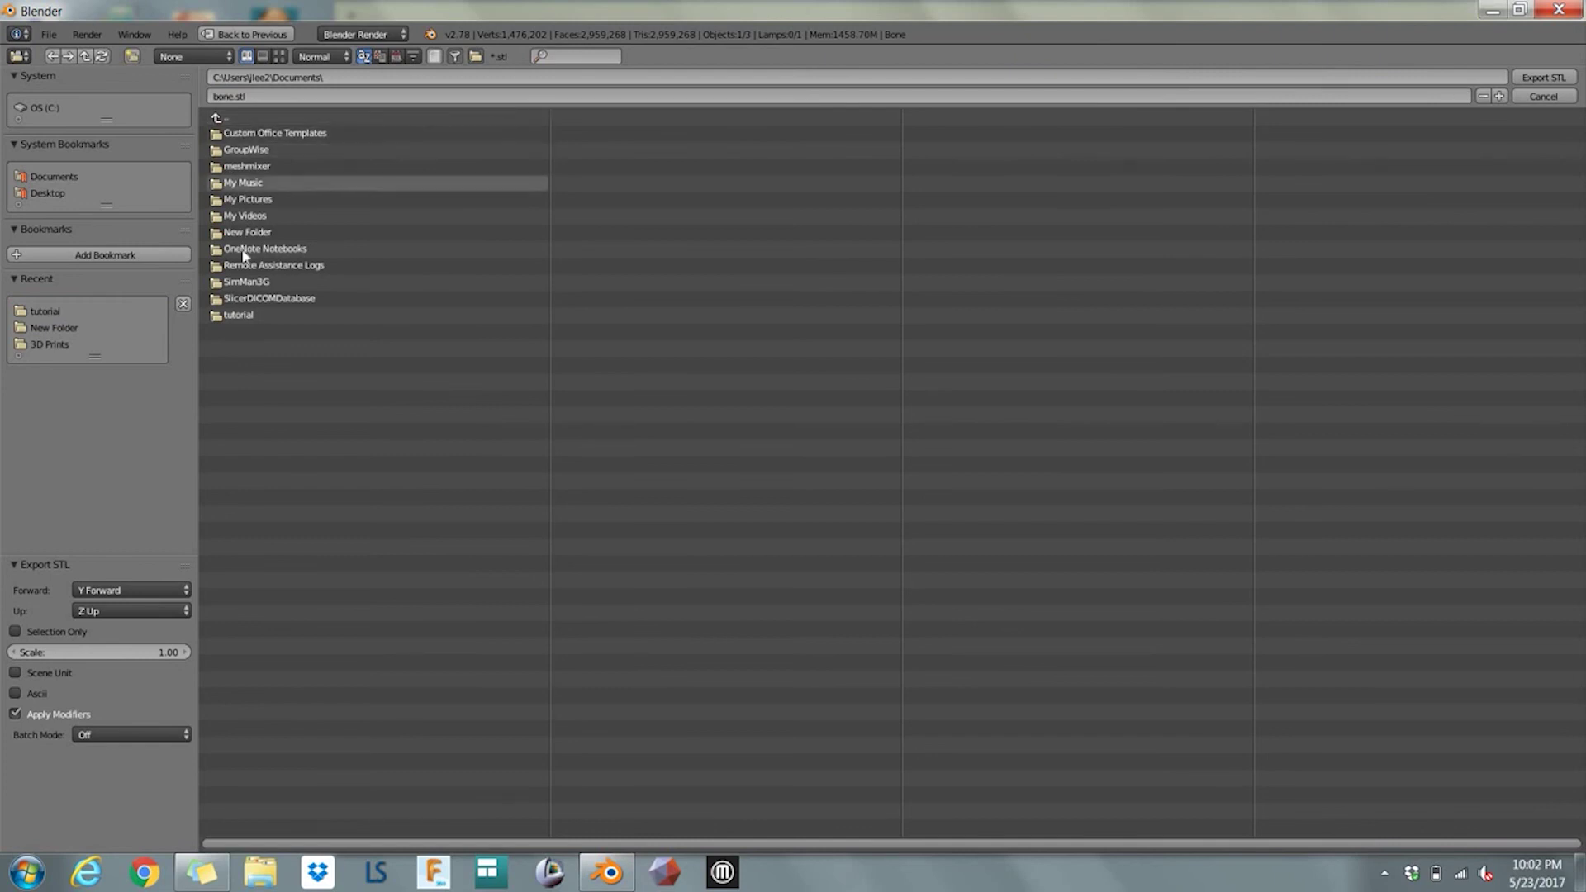
click(240, 316)
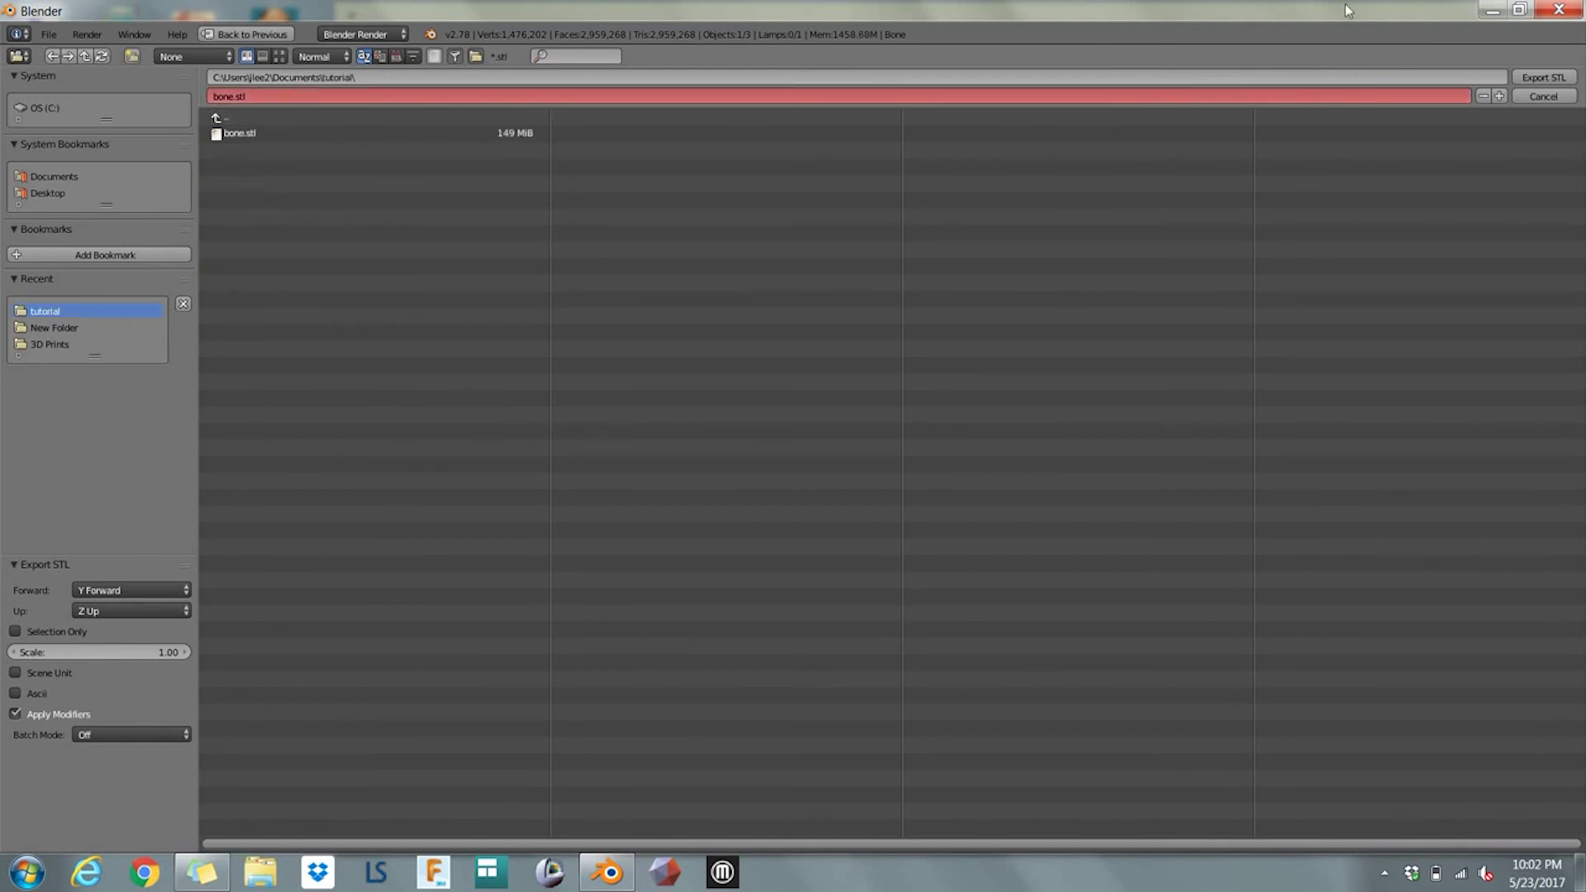
click(1551, 78)
click(1550, 77)
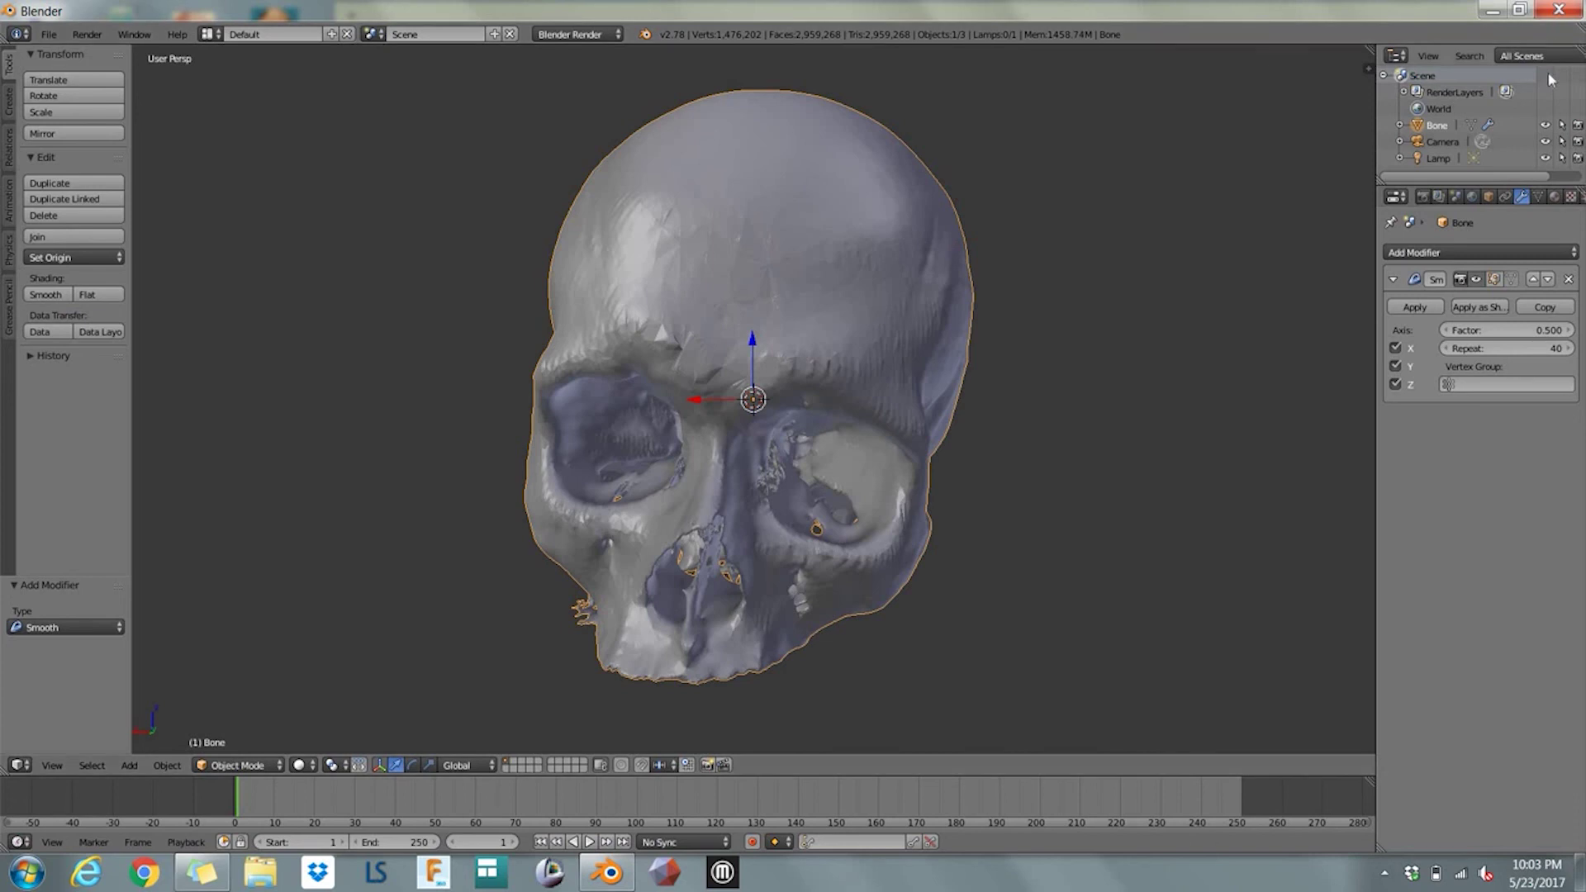
Quit Blender without saving the scene, and open Autodesk Meshmixer in a maximized window
click(1565, 11)
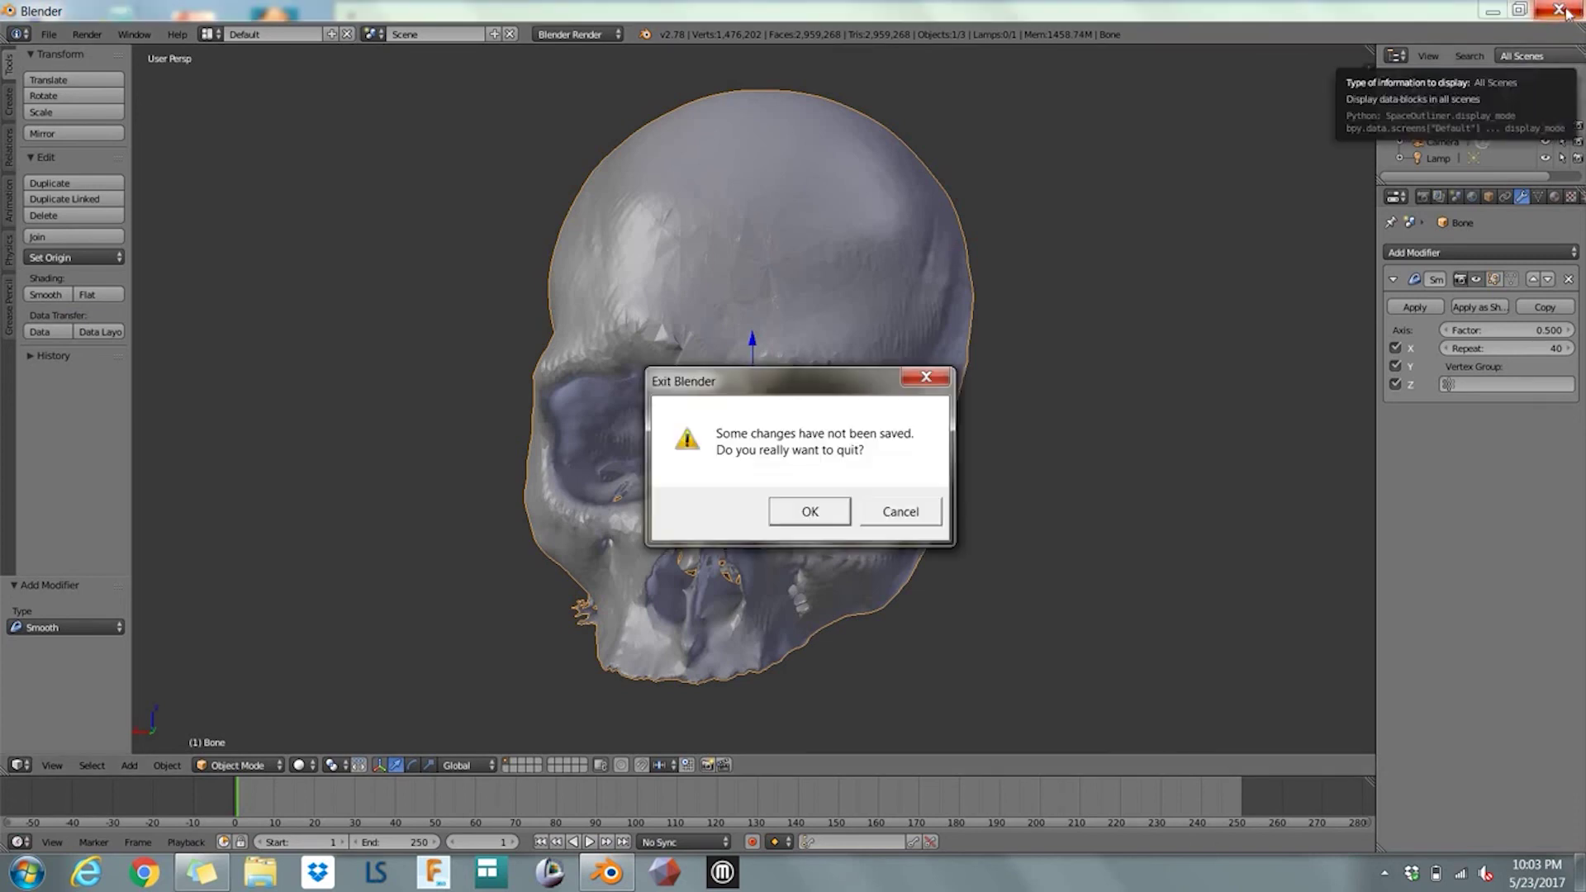
click(811, 512)
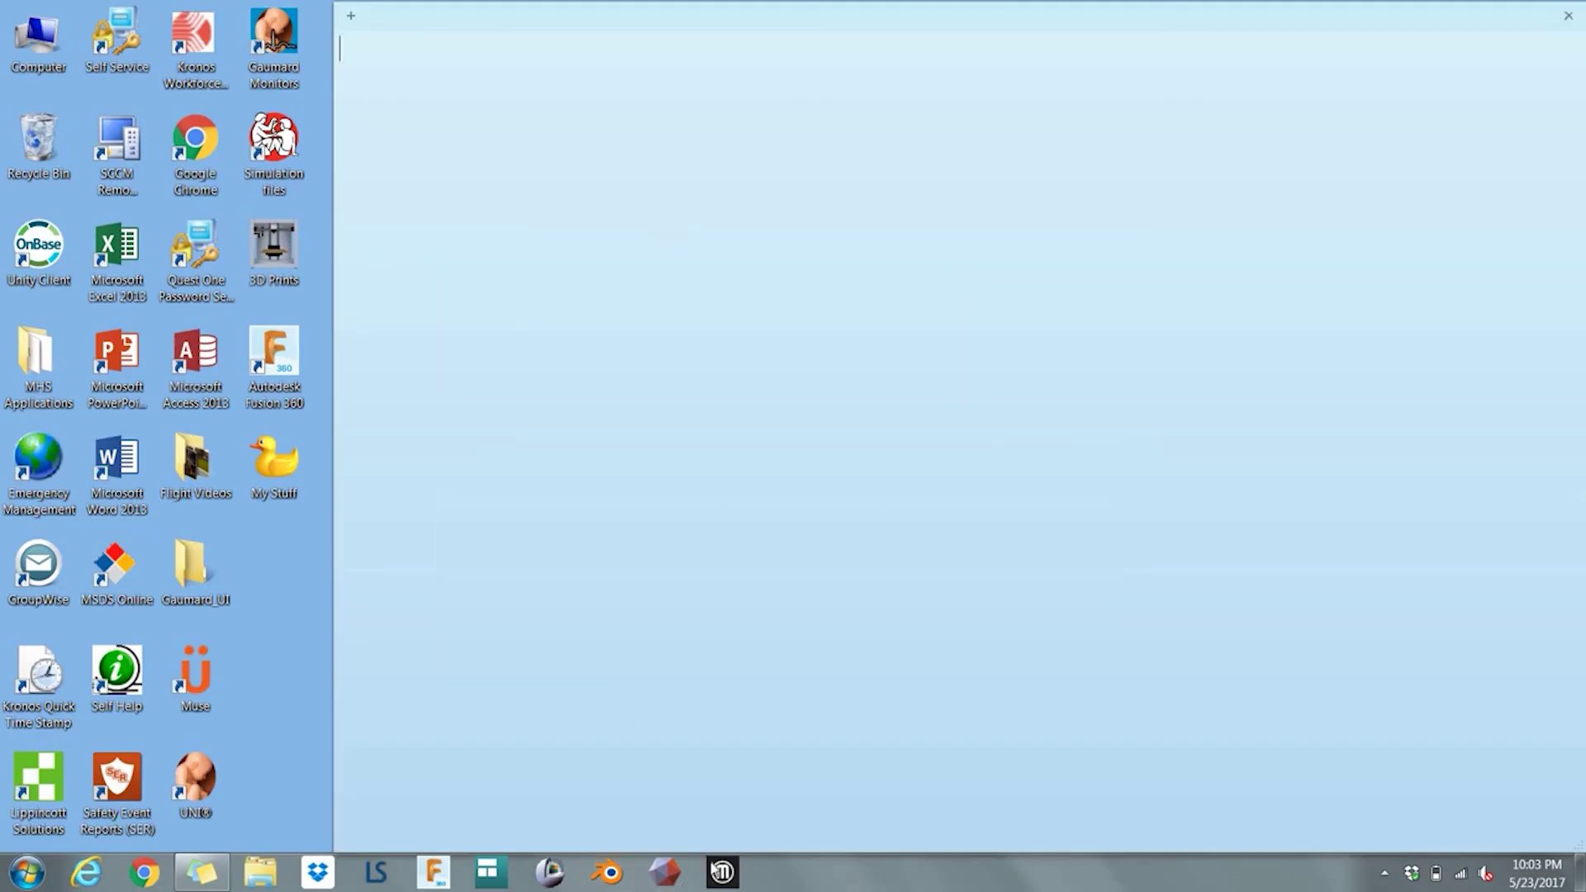
click(675, 873)
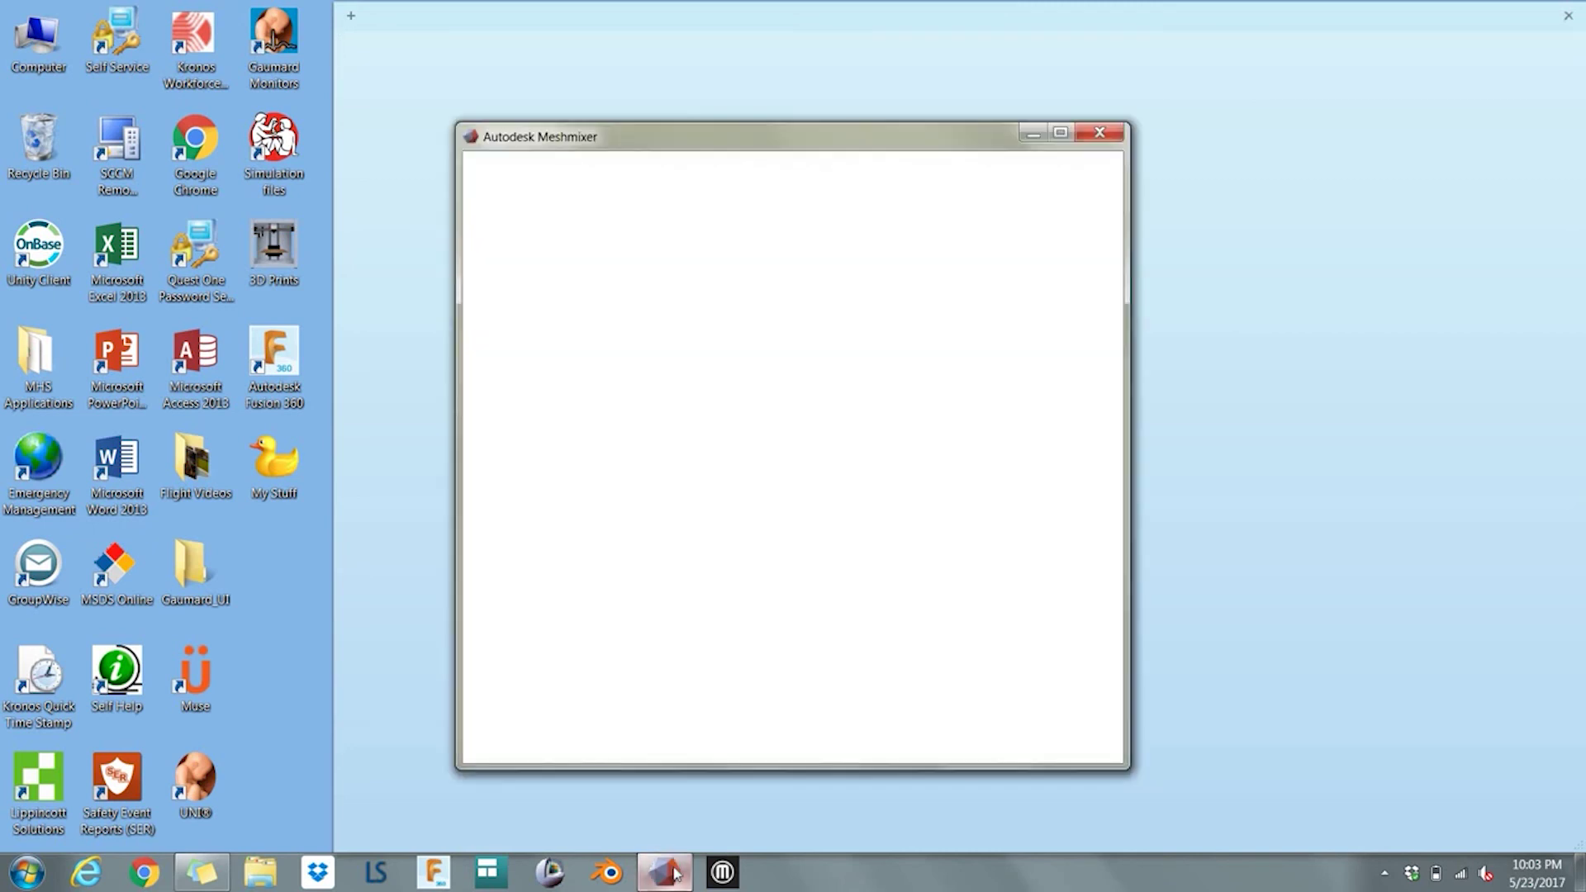
click(1059, 133)
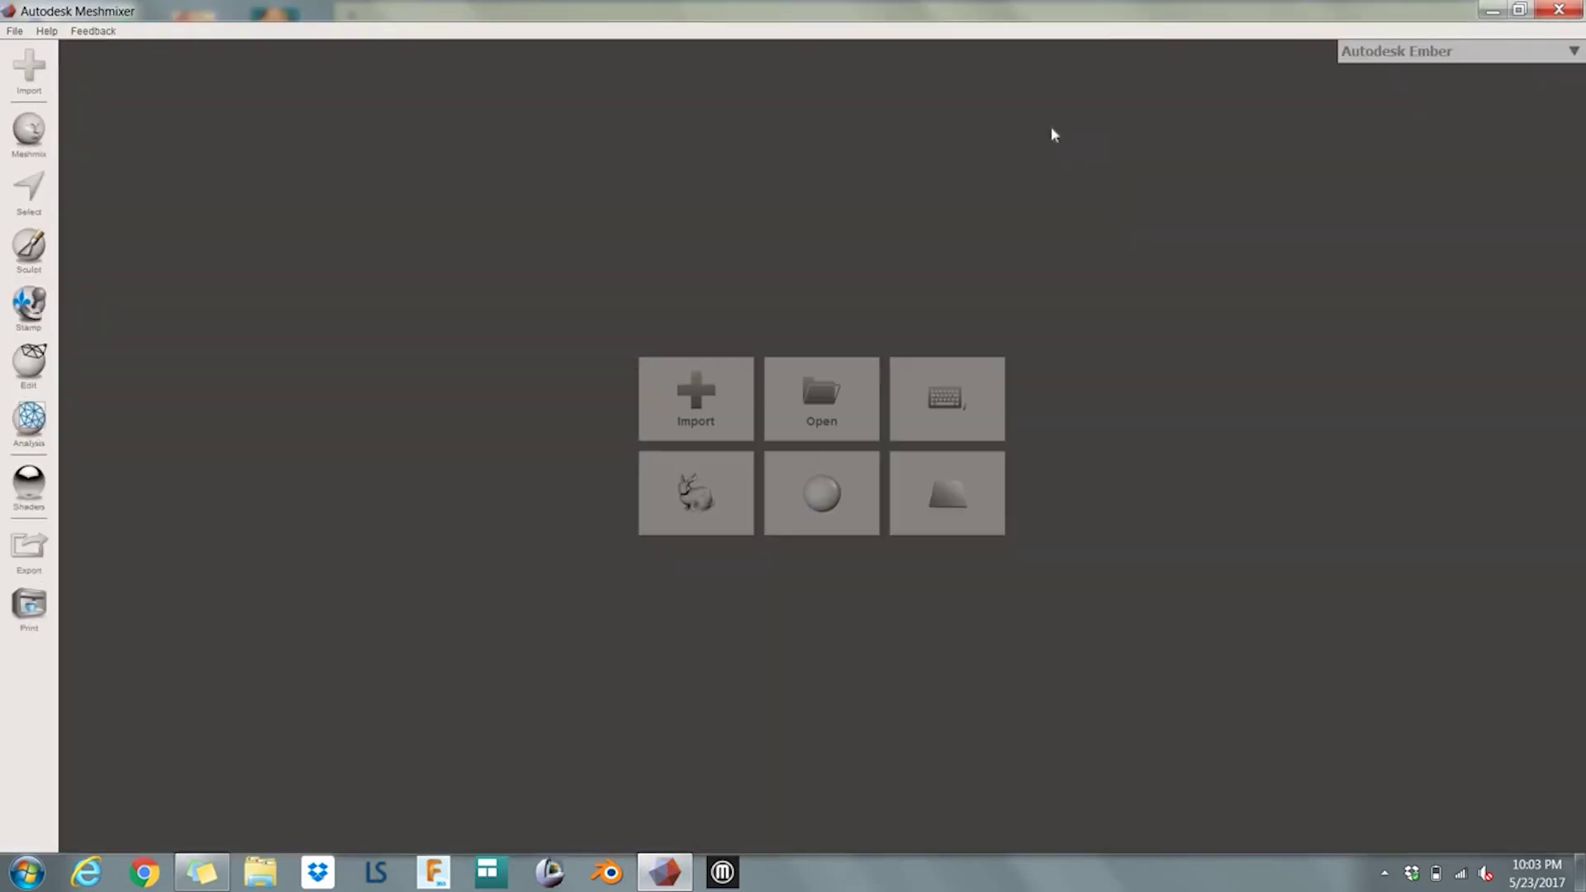
Import the Tutorial mesh from New Folder in My Documents and turn the skull's face into view
click(695, 410)
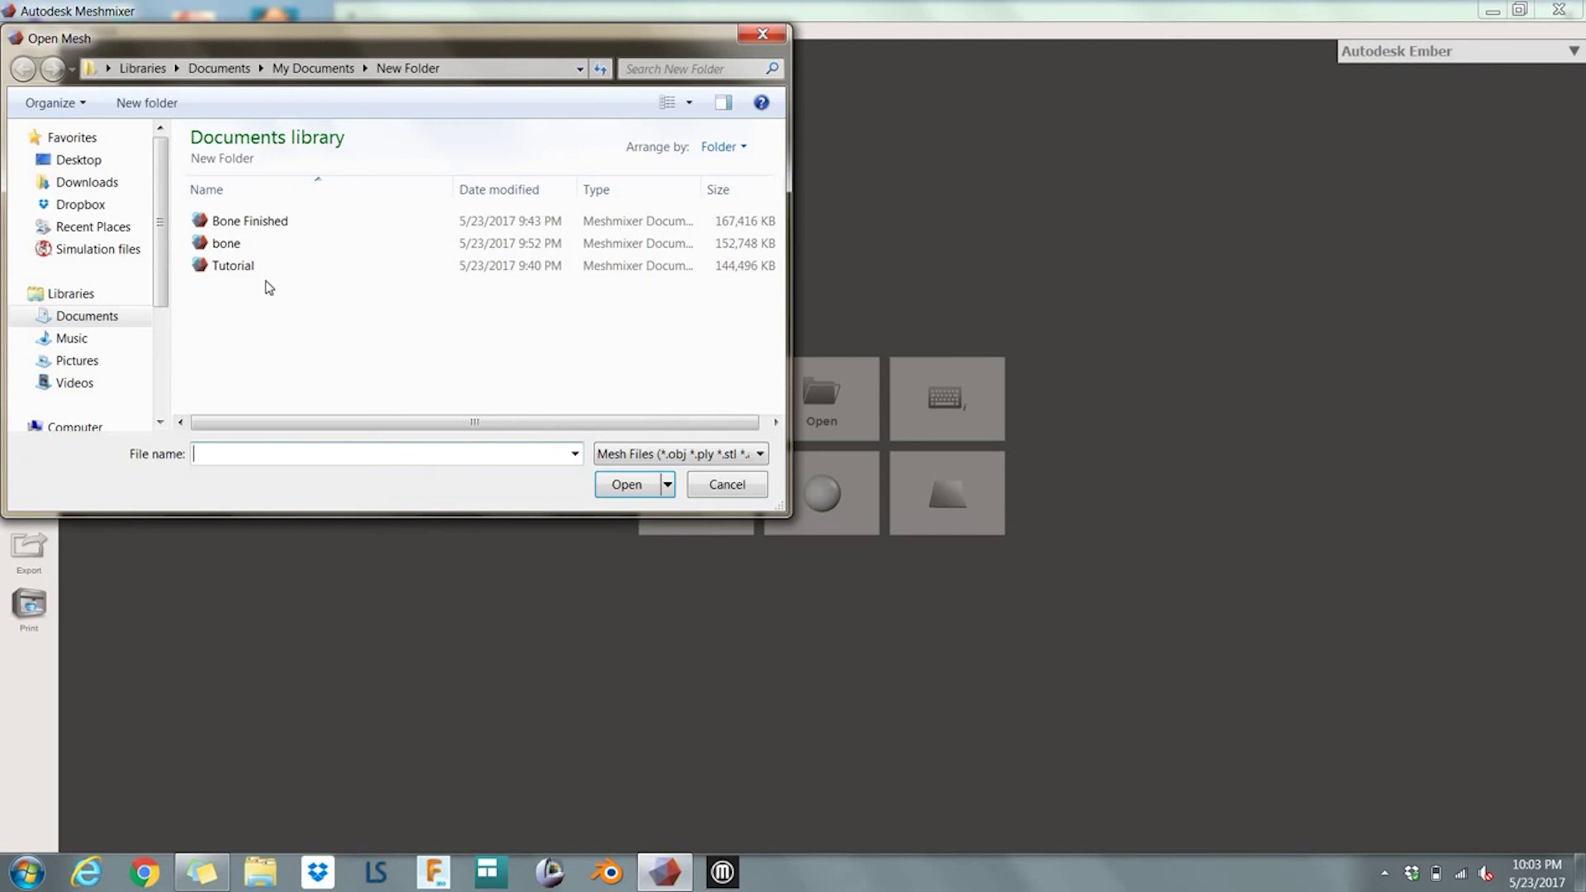
click(220, 267)
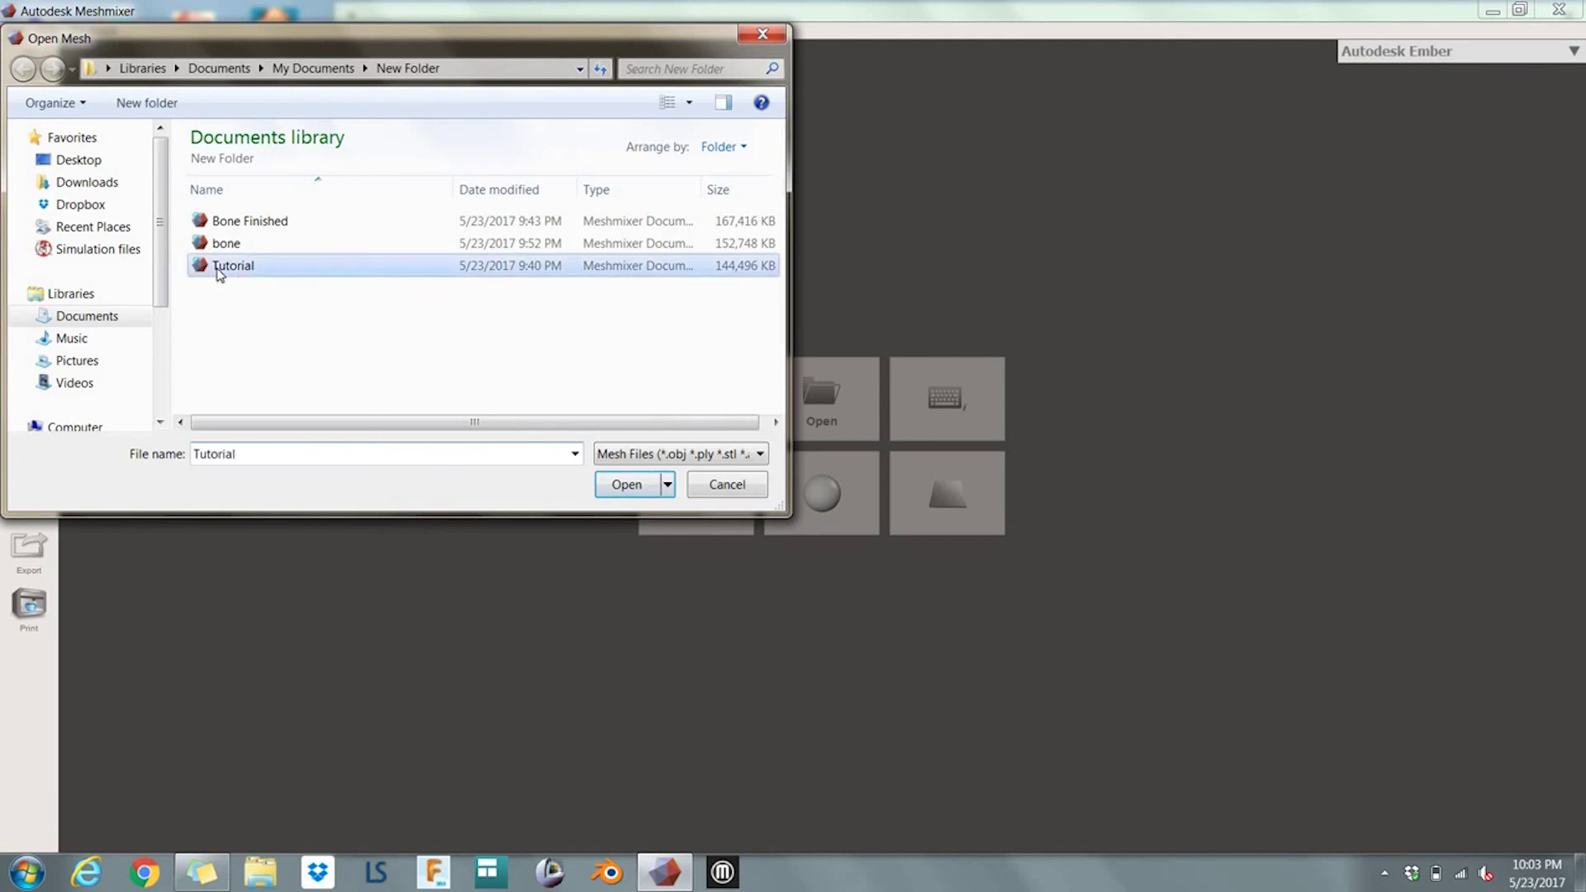
double_click(219, 270)
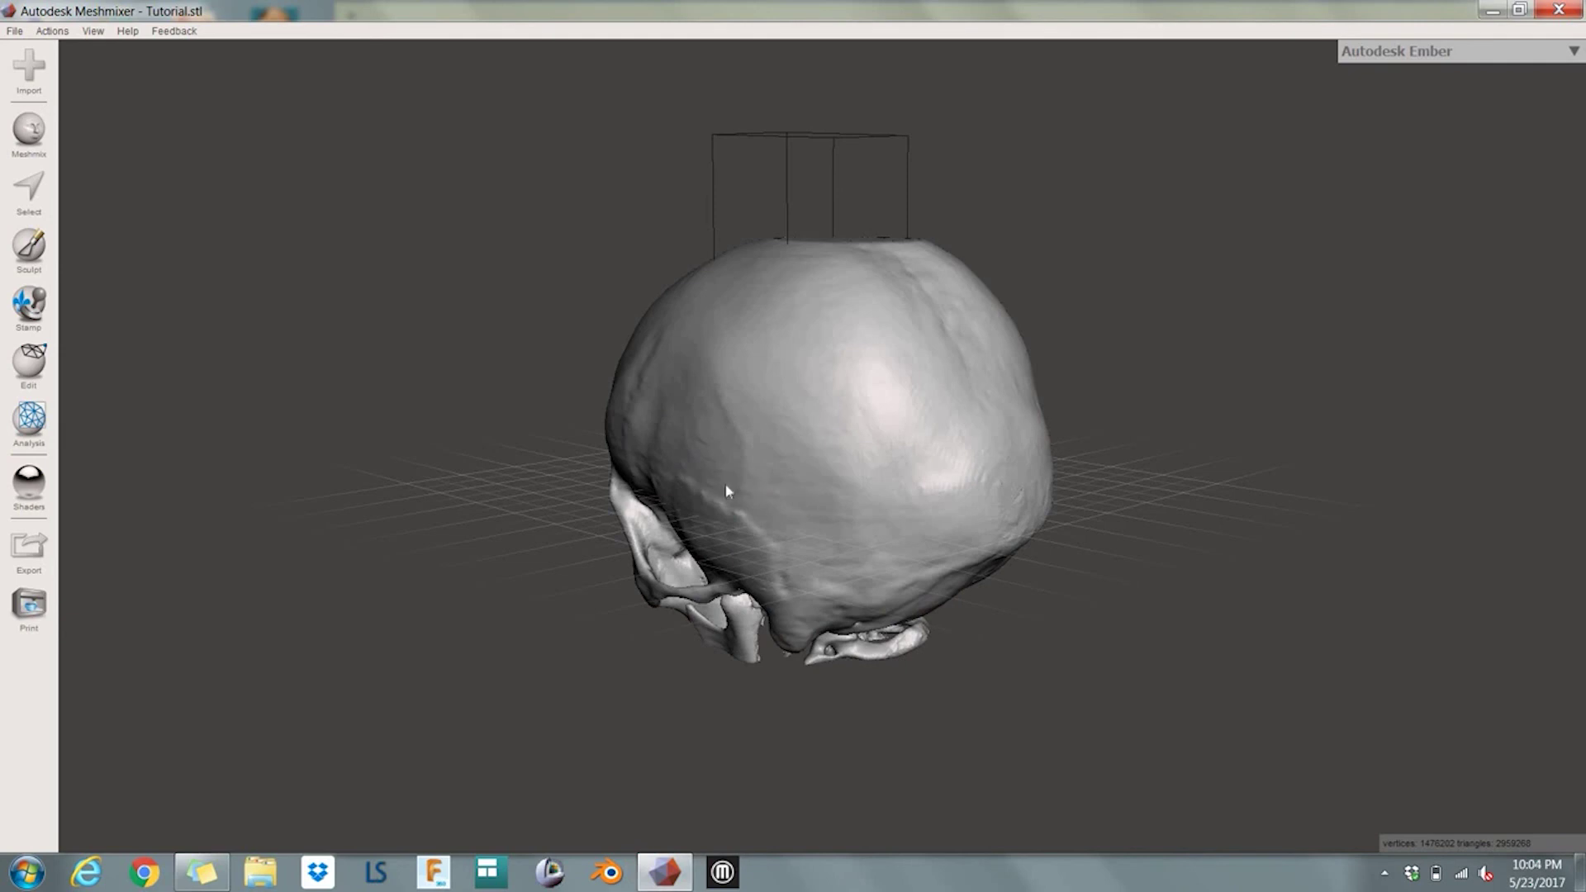
right_drag(726, 487, 143, 450)
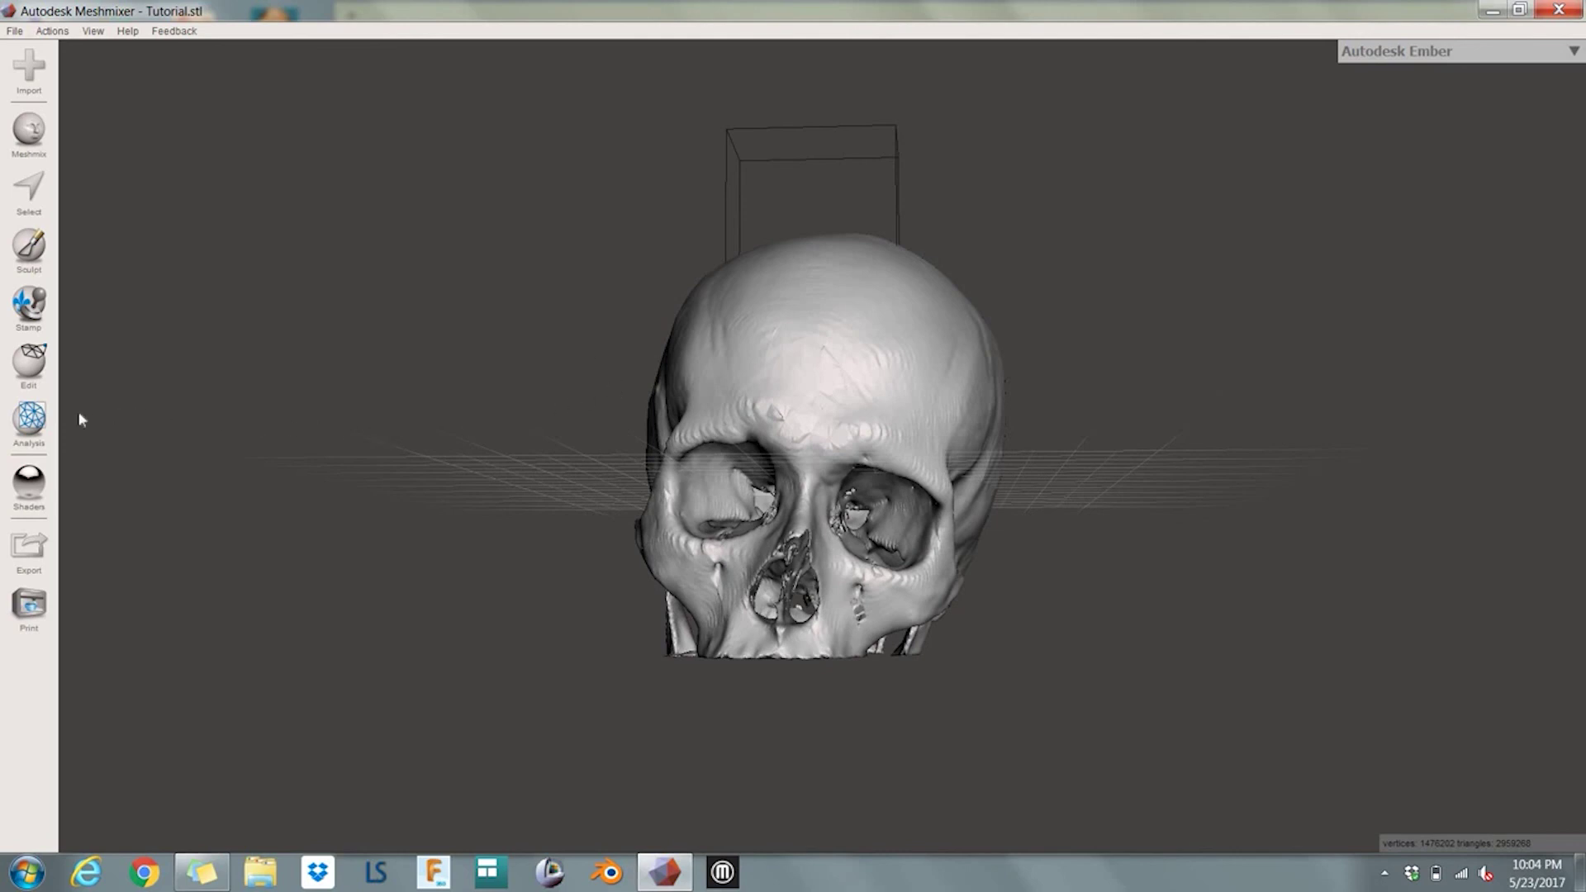
Run the Inspector on the skull with Flat Fill as the hole fill mode, auto-repair all defects, and finish the tool
click(30, 420)
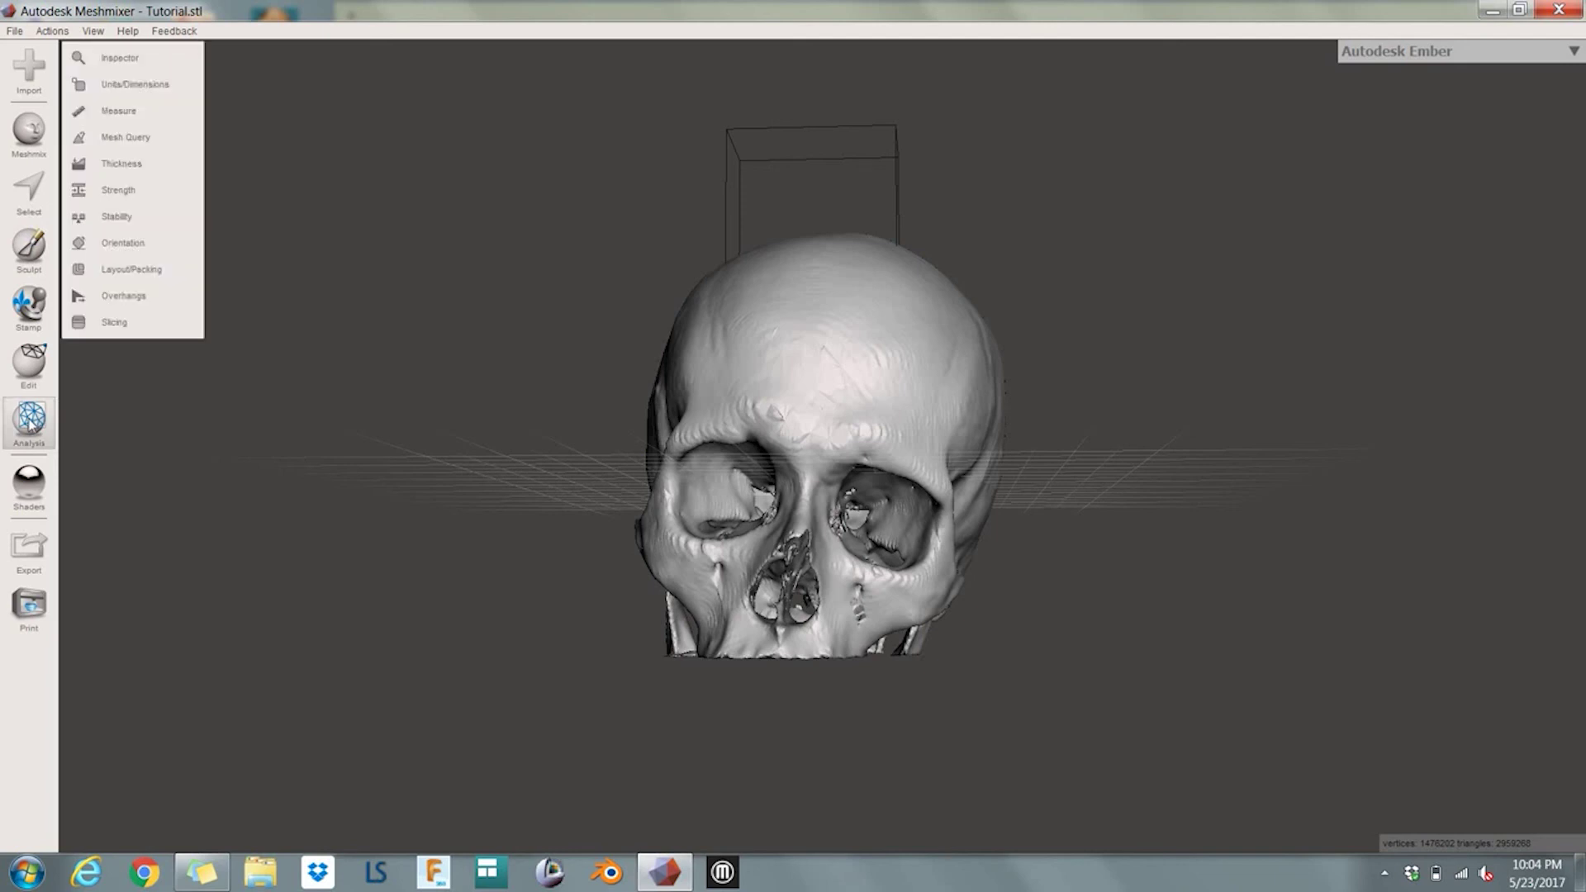
click(113, 57)
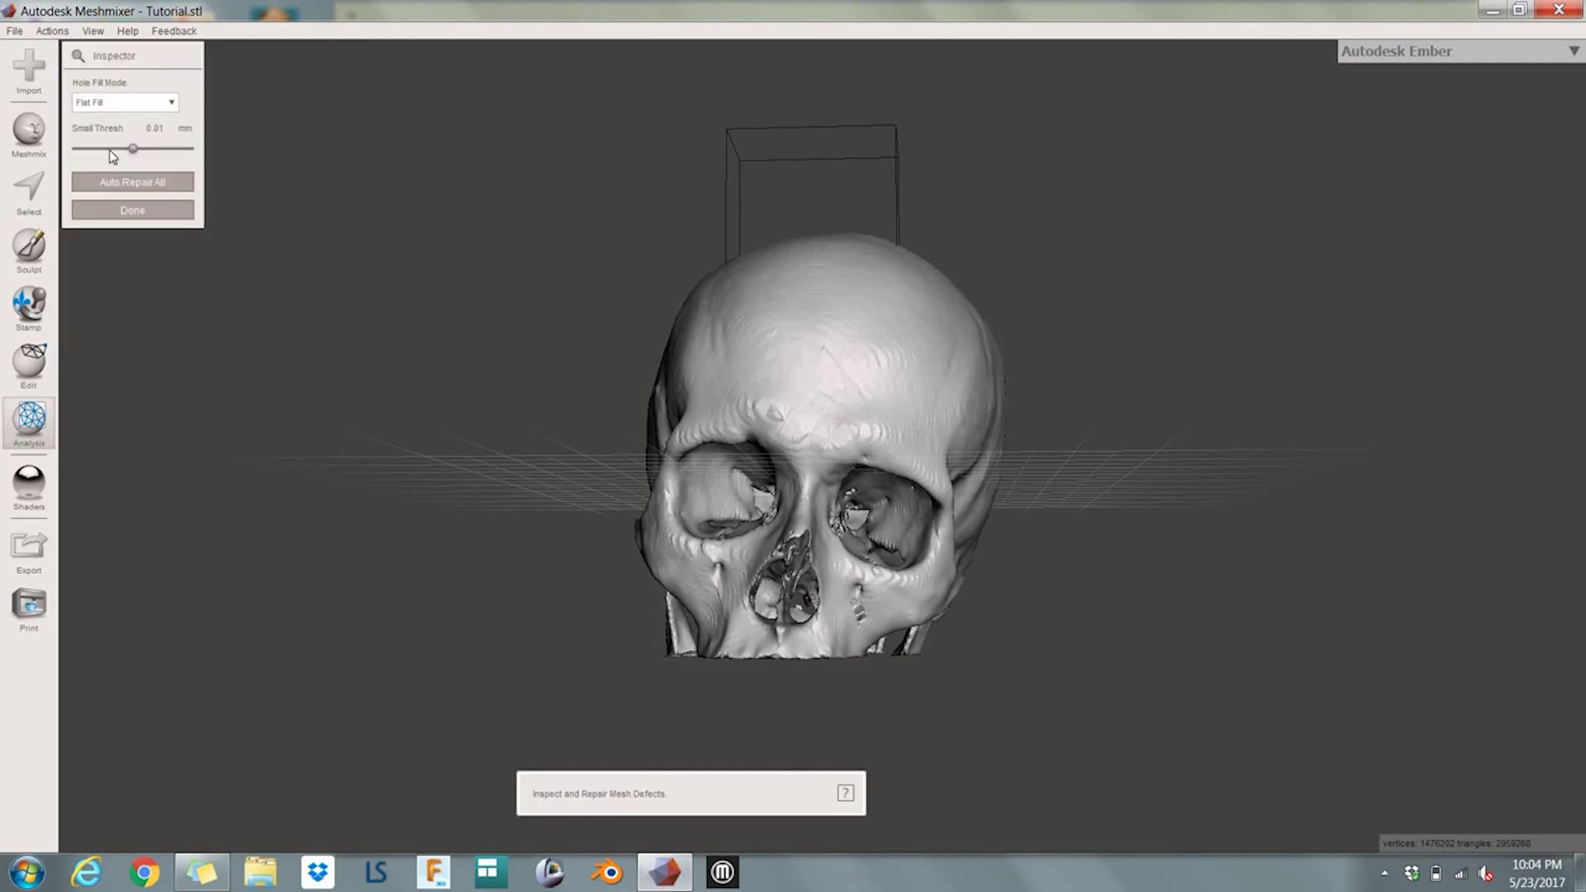
click(144, 183)
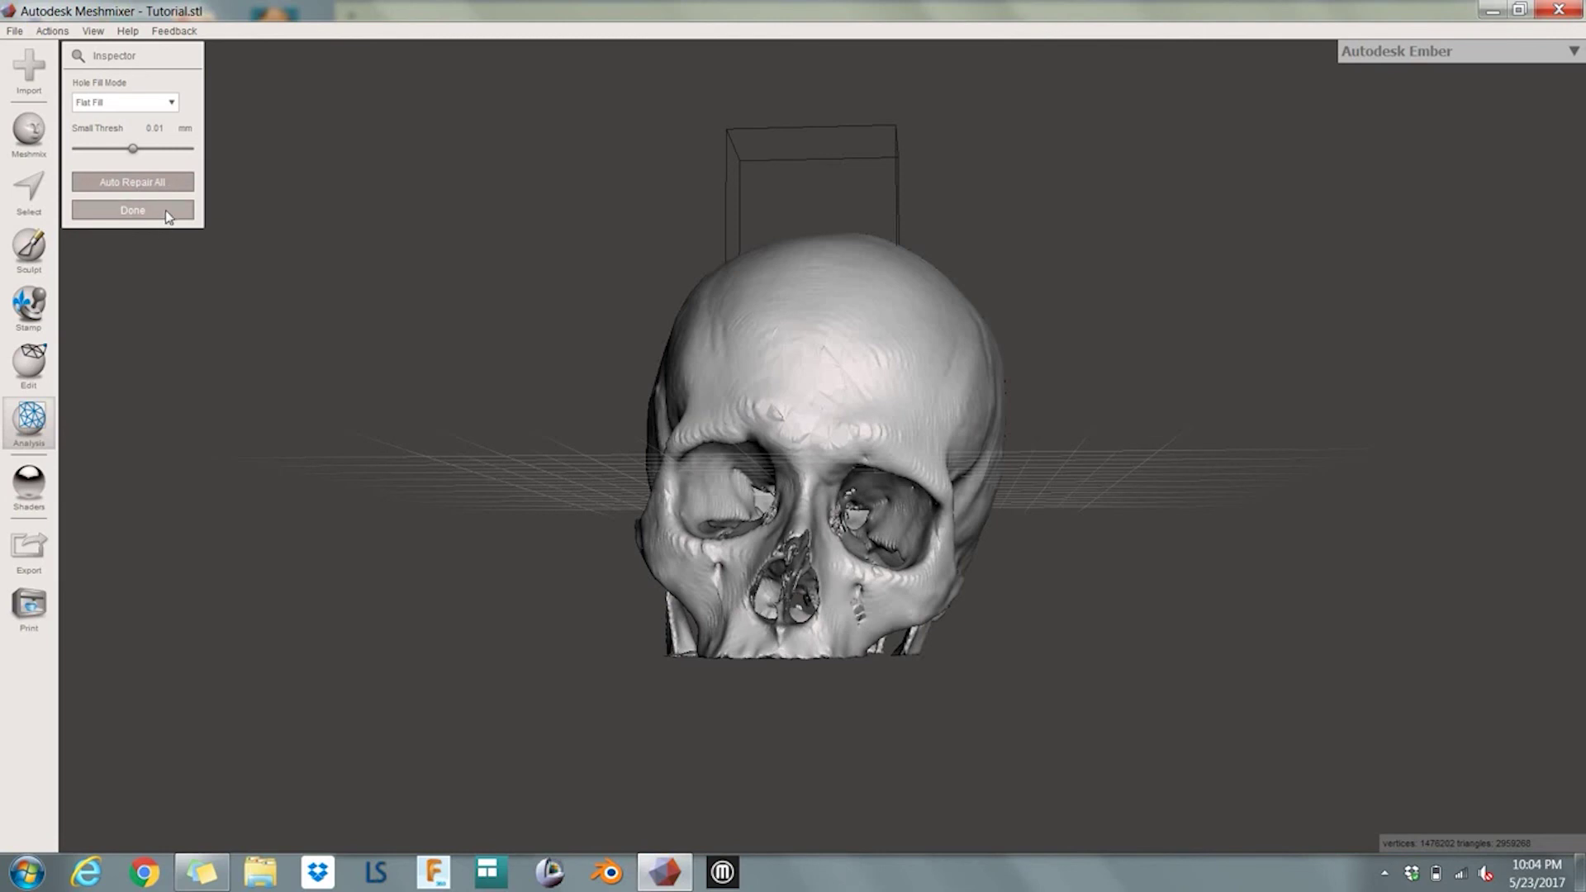
click(148, 211)
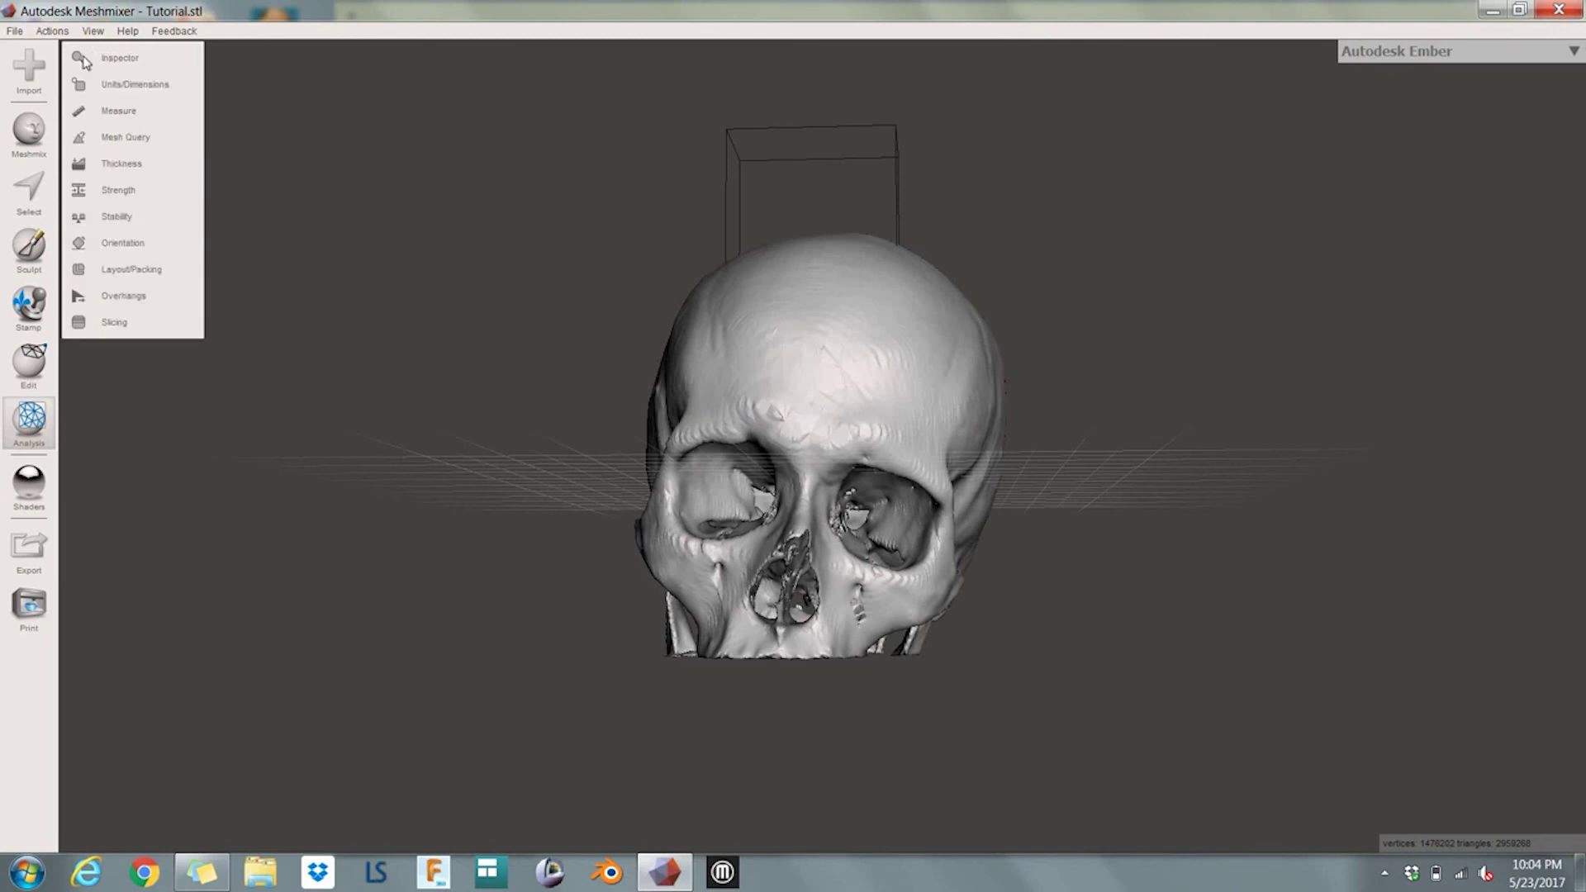
Export the repaired skull to New Folder in STL ASCII format as "Bone Tutorial finished"
click(14, 31)
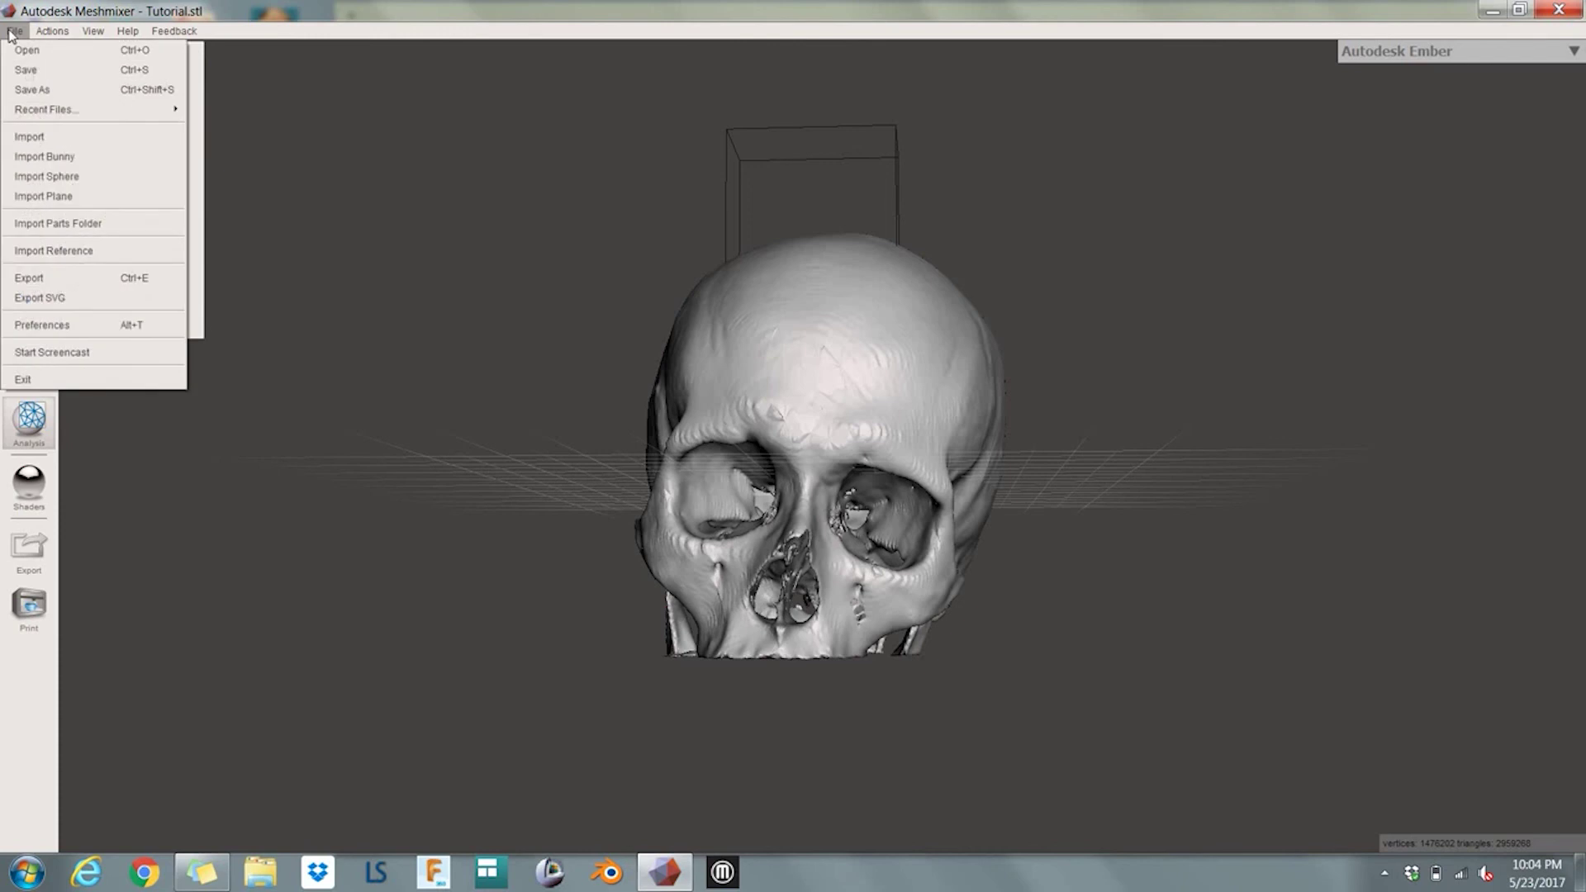
click(85, 281)
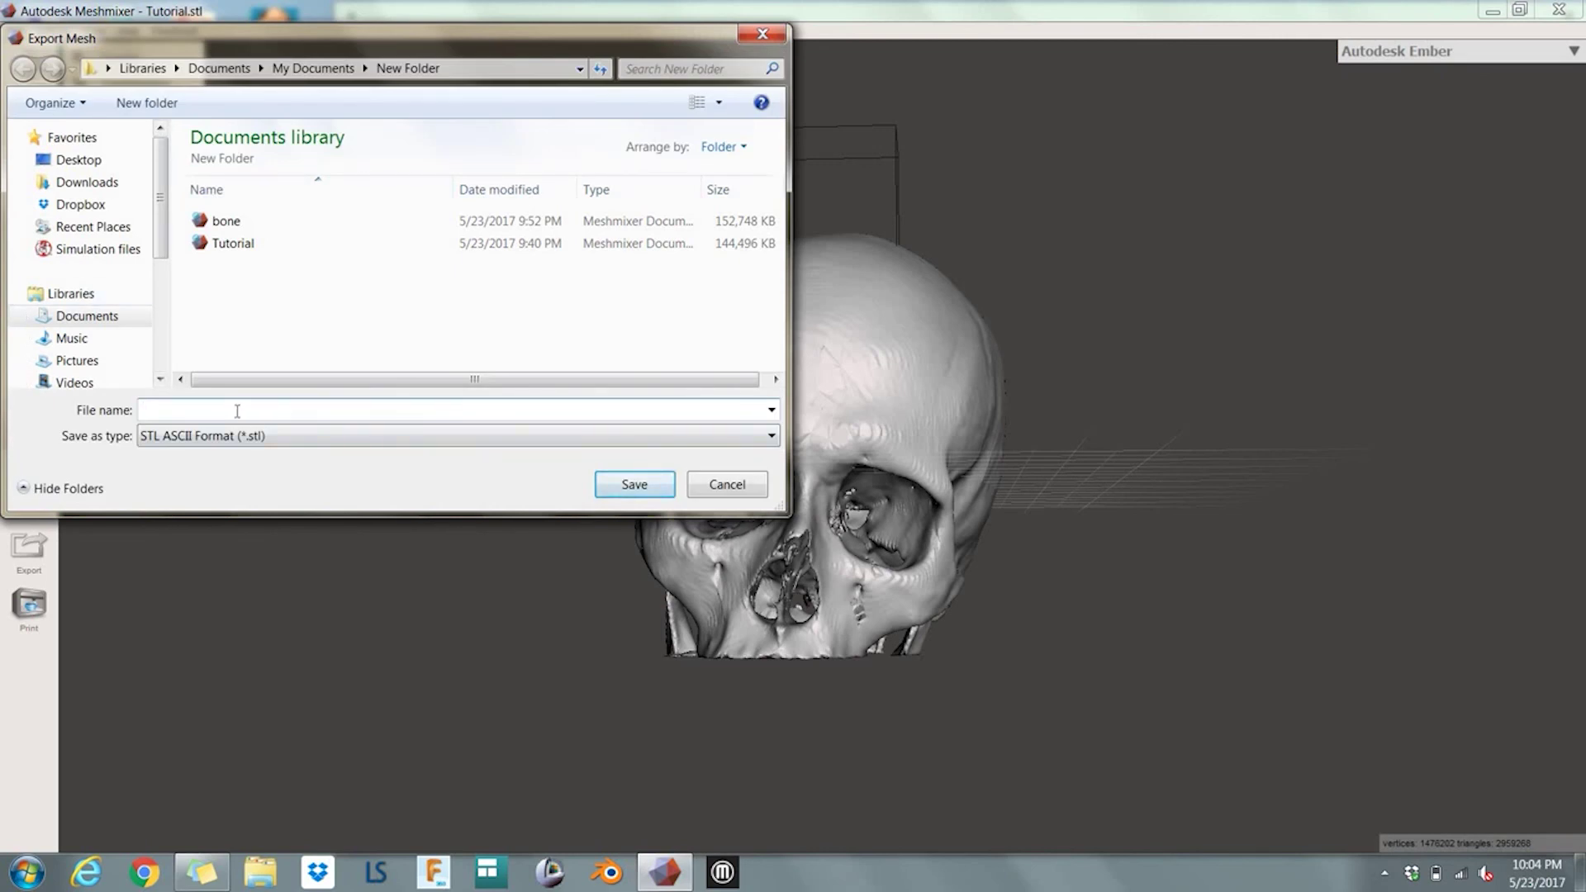
text(Bone)
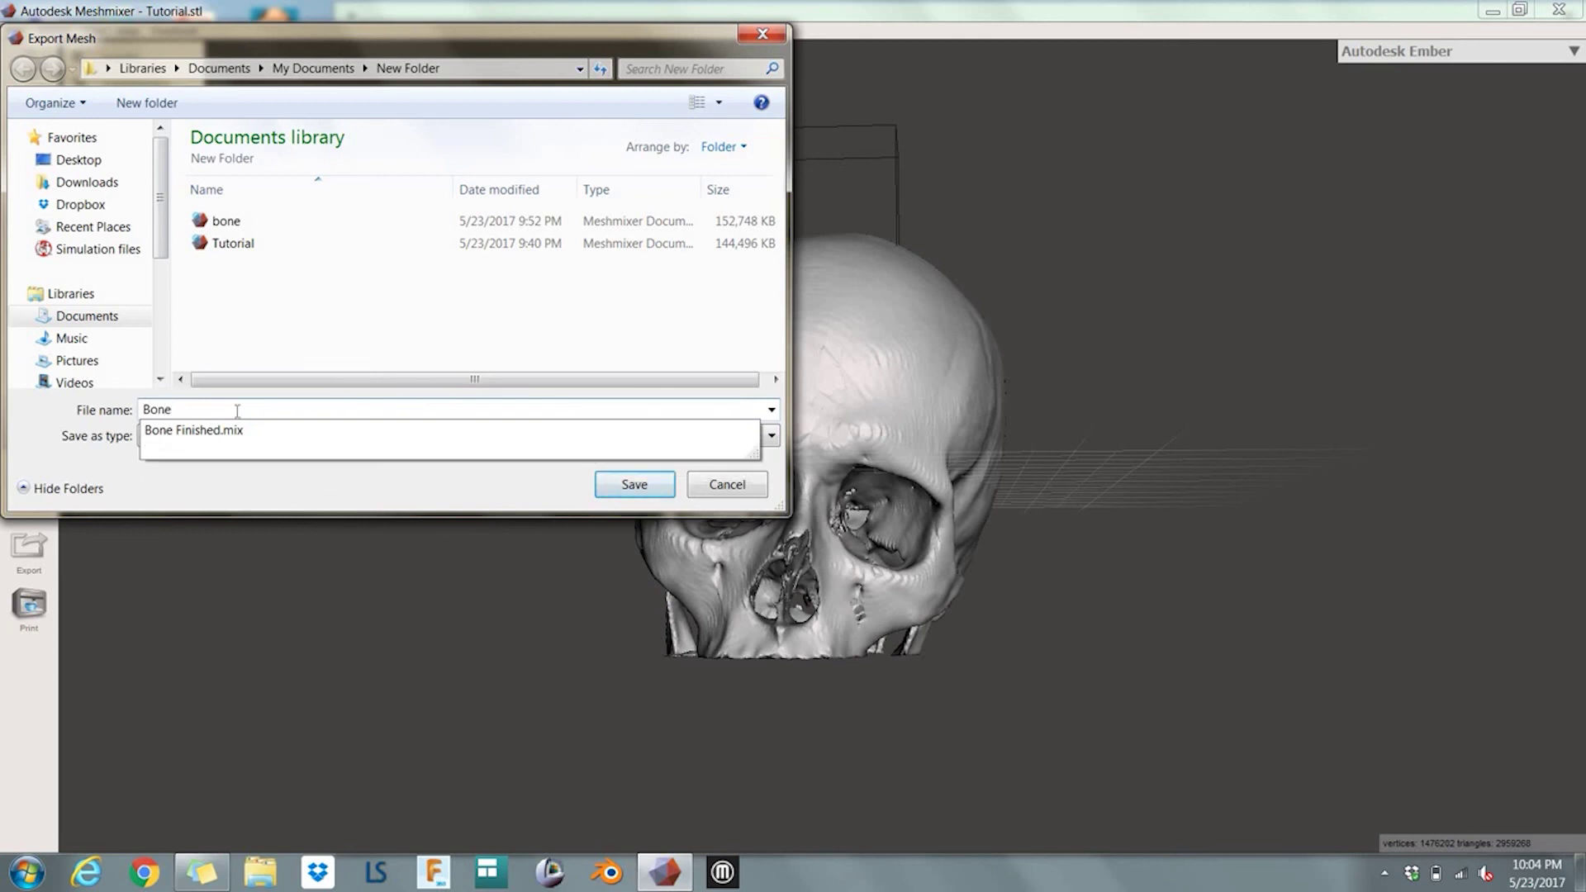
text( Tutorial)
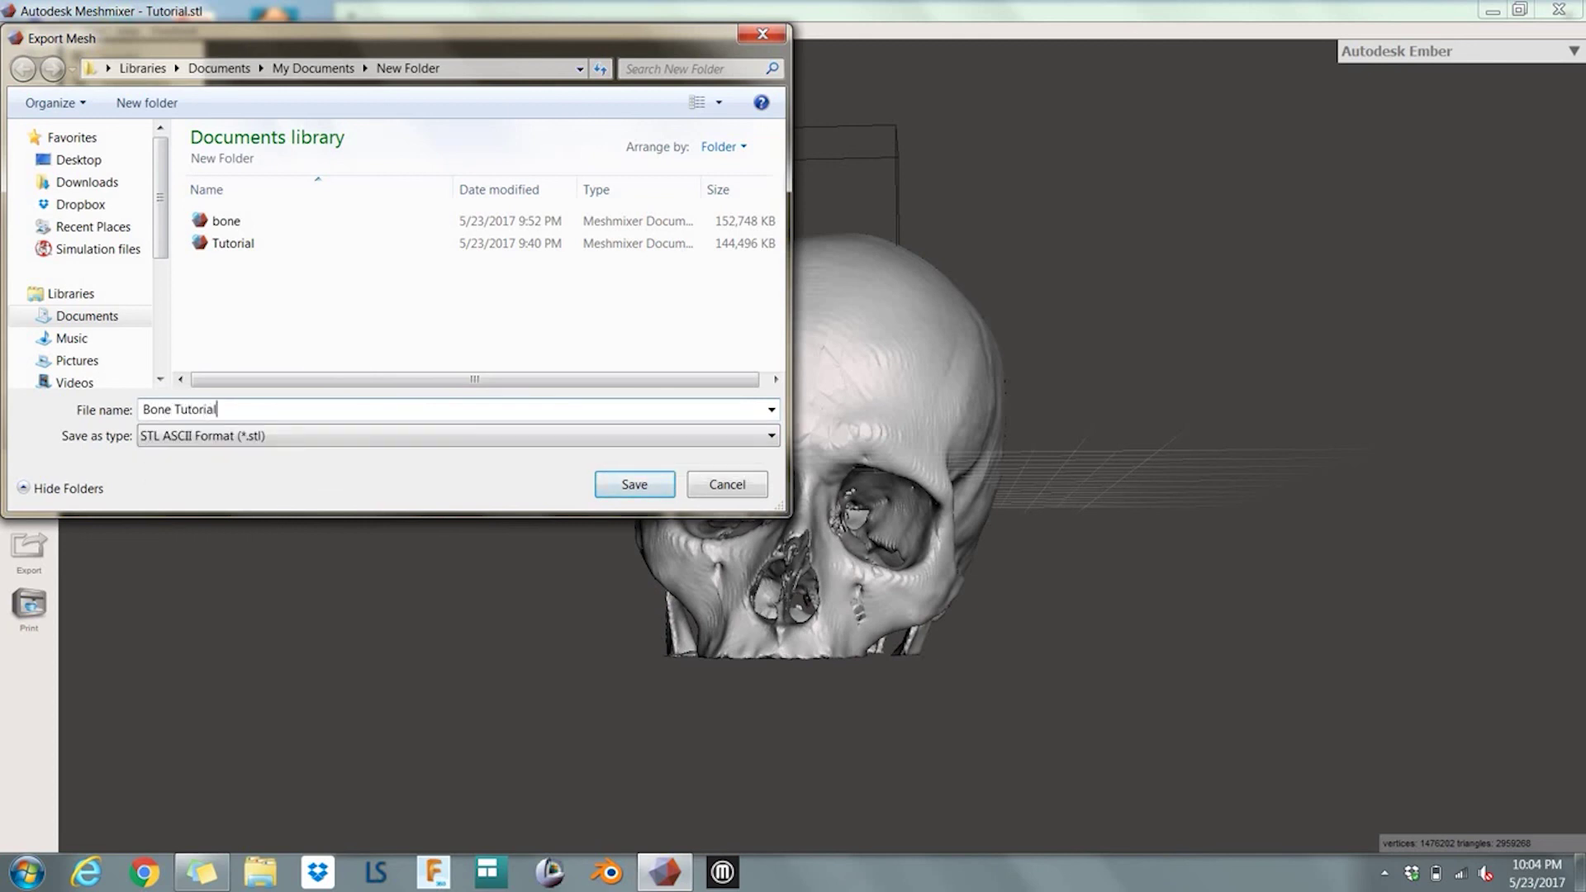
text( finsih)
key(BackSpace)
text(ished)
click(648, 488)
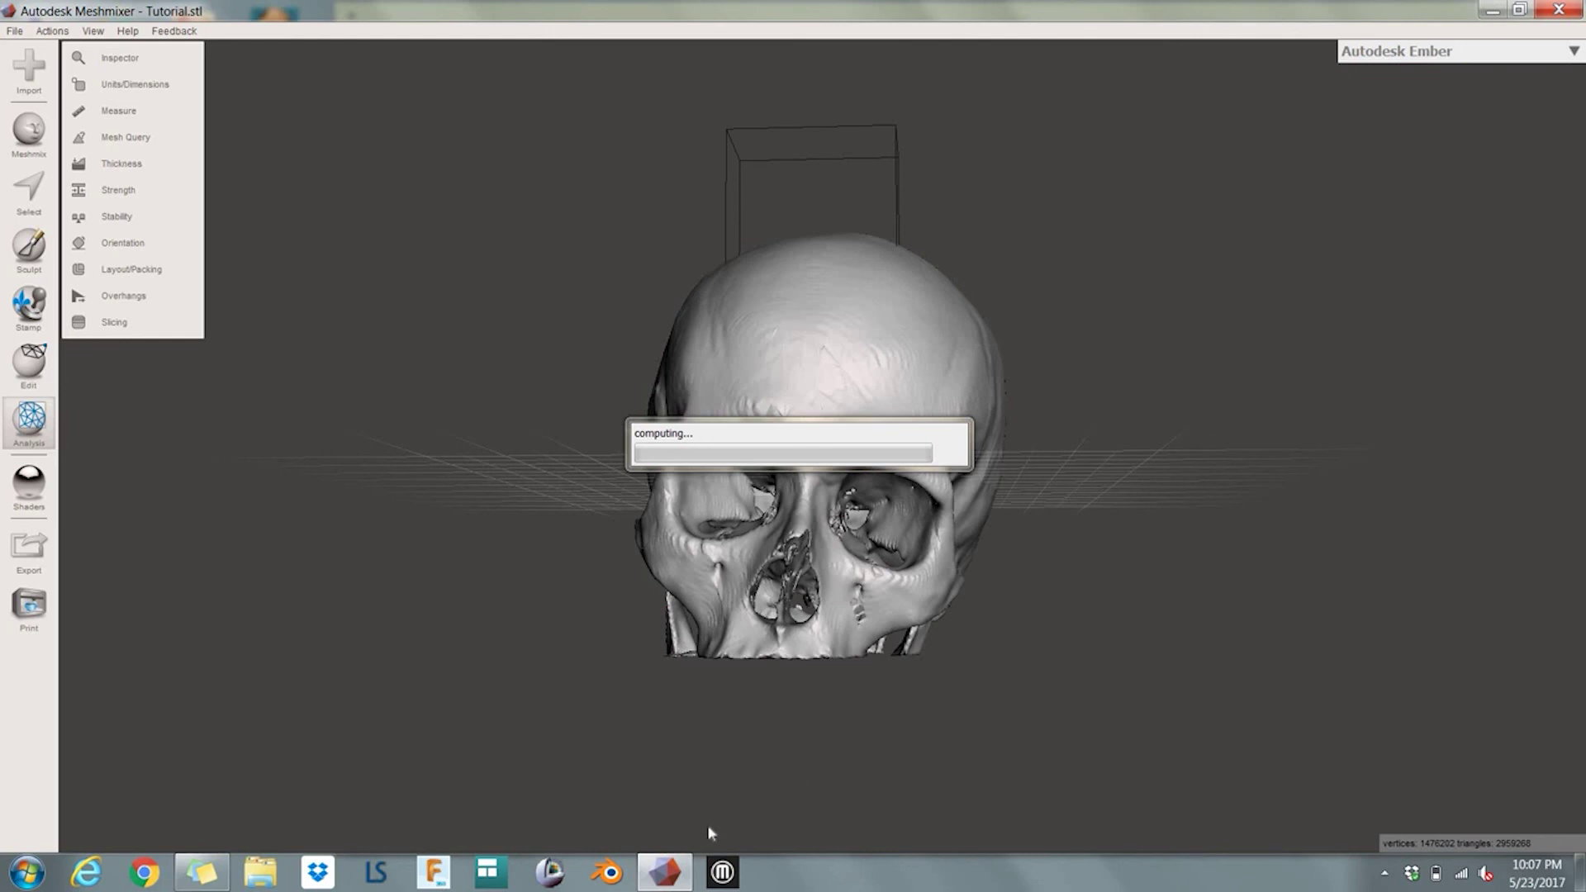
Switch to MakerBot Print, start a new project, and cancel the software update download
mouse_move(668, 860)
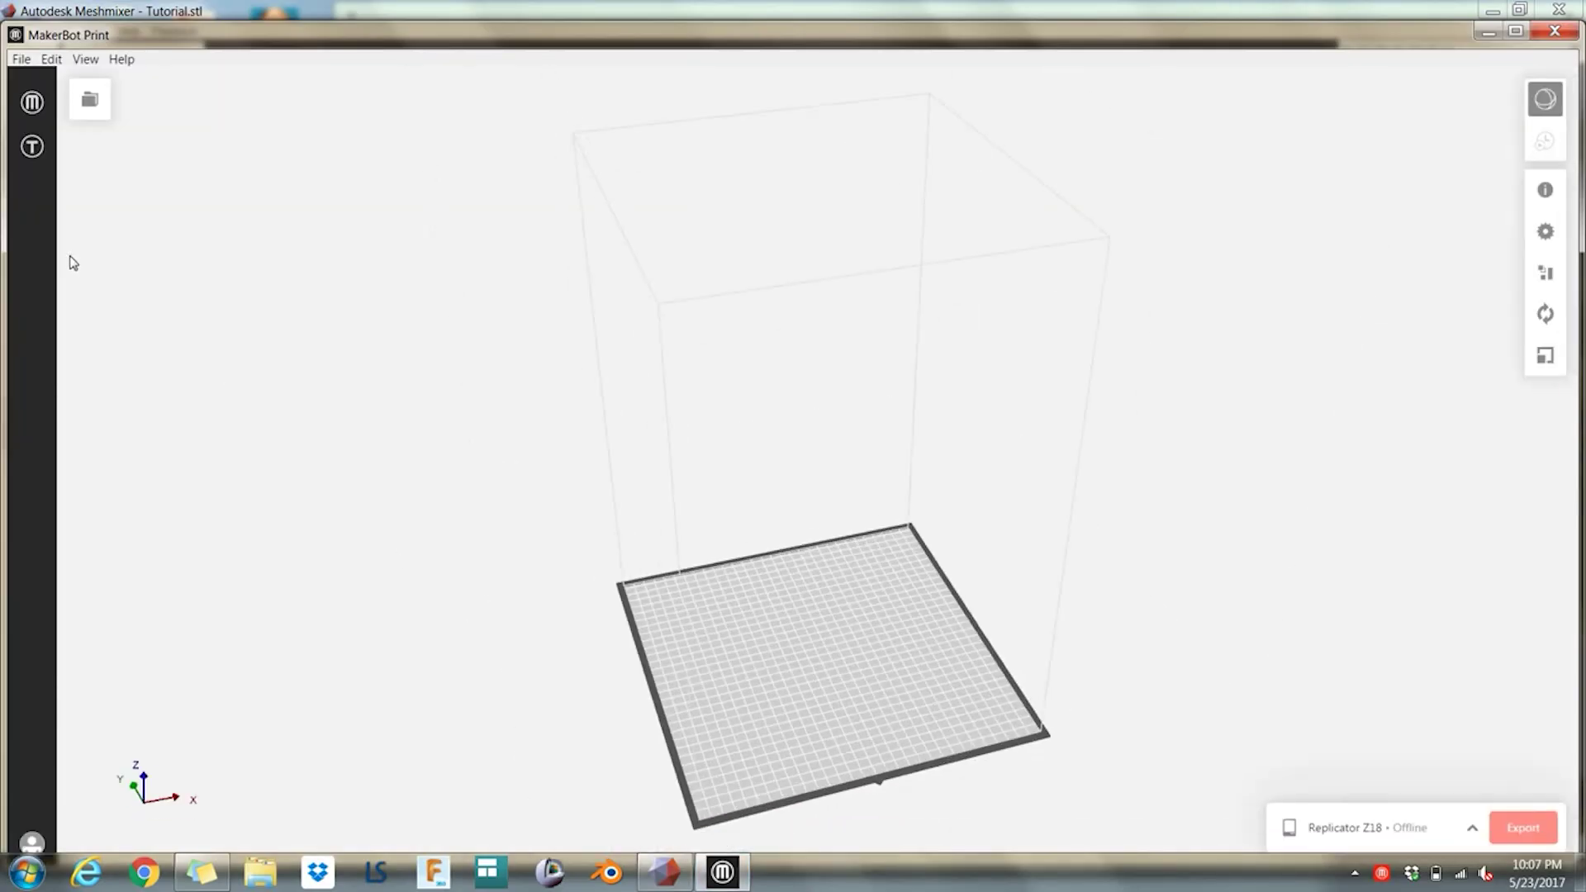
click(19, 60)
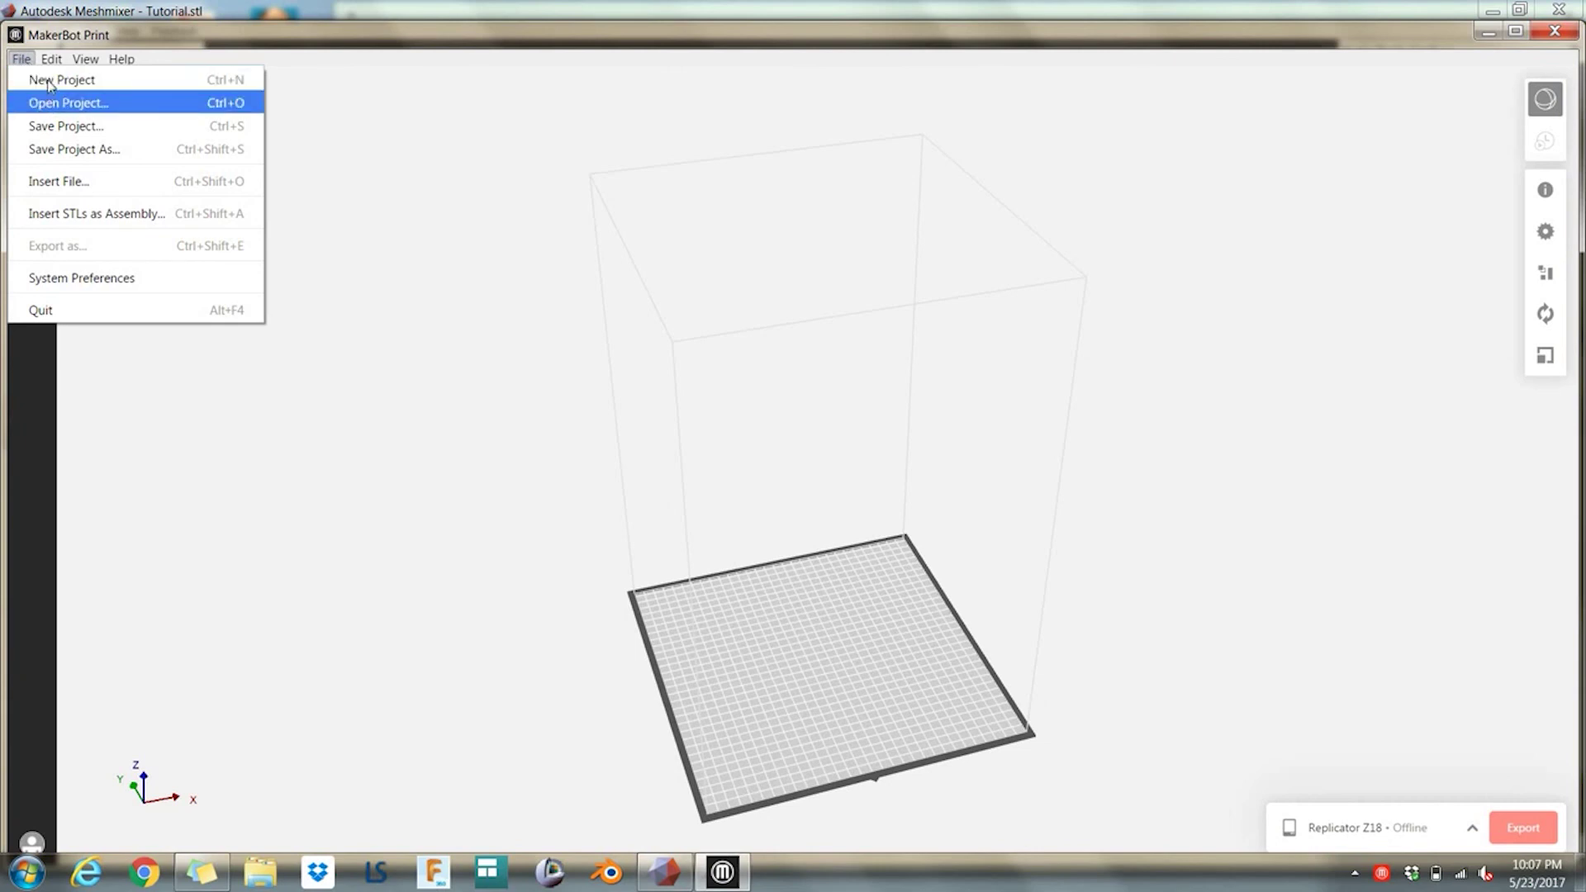
click(48, 83)
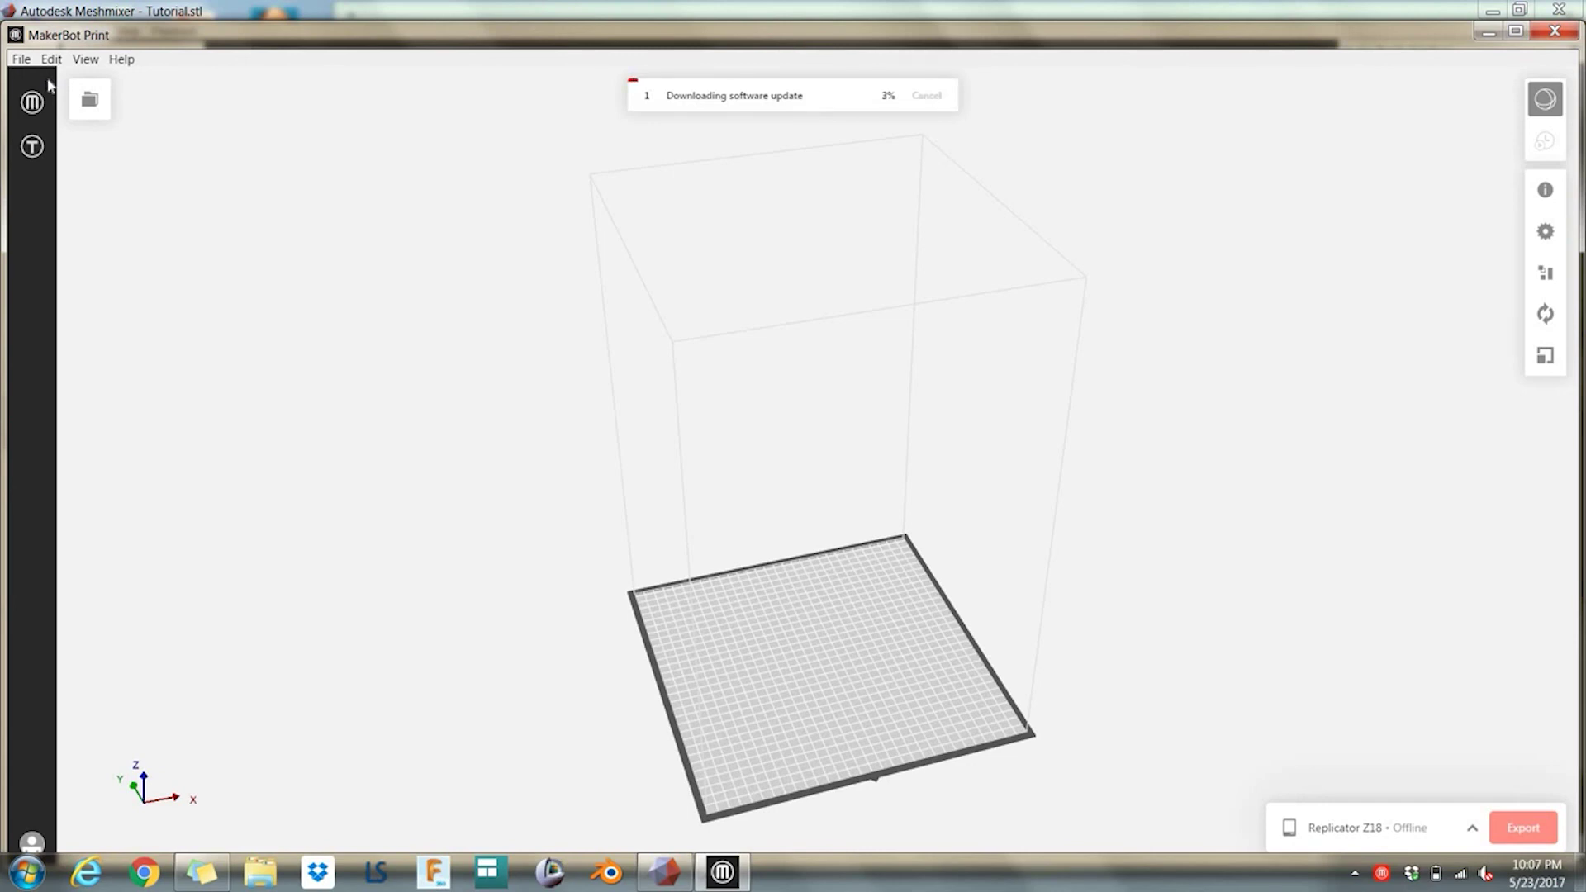
click(925, 95)
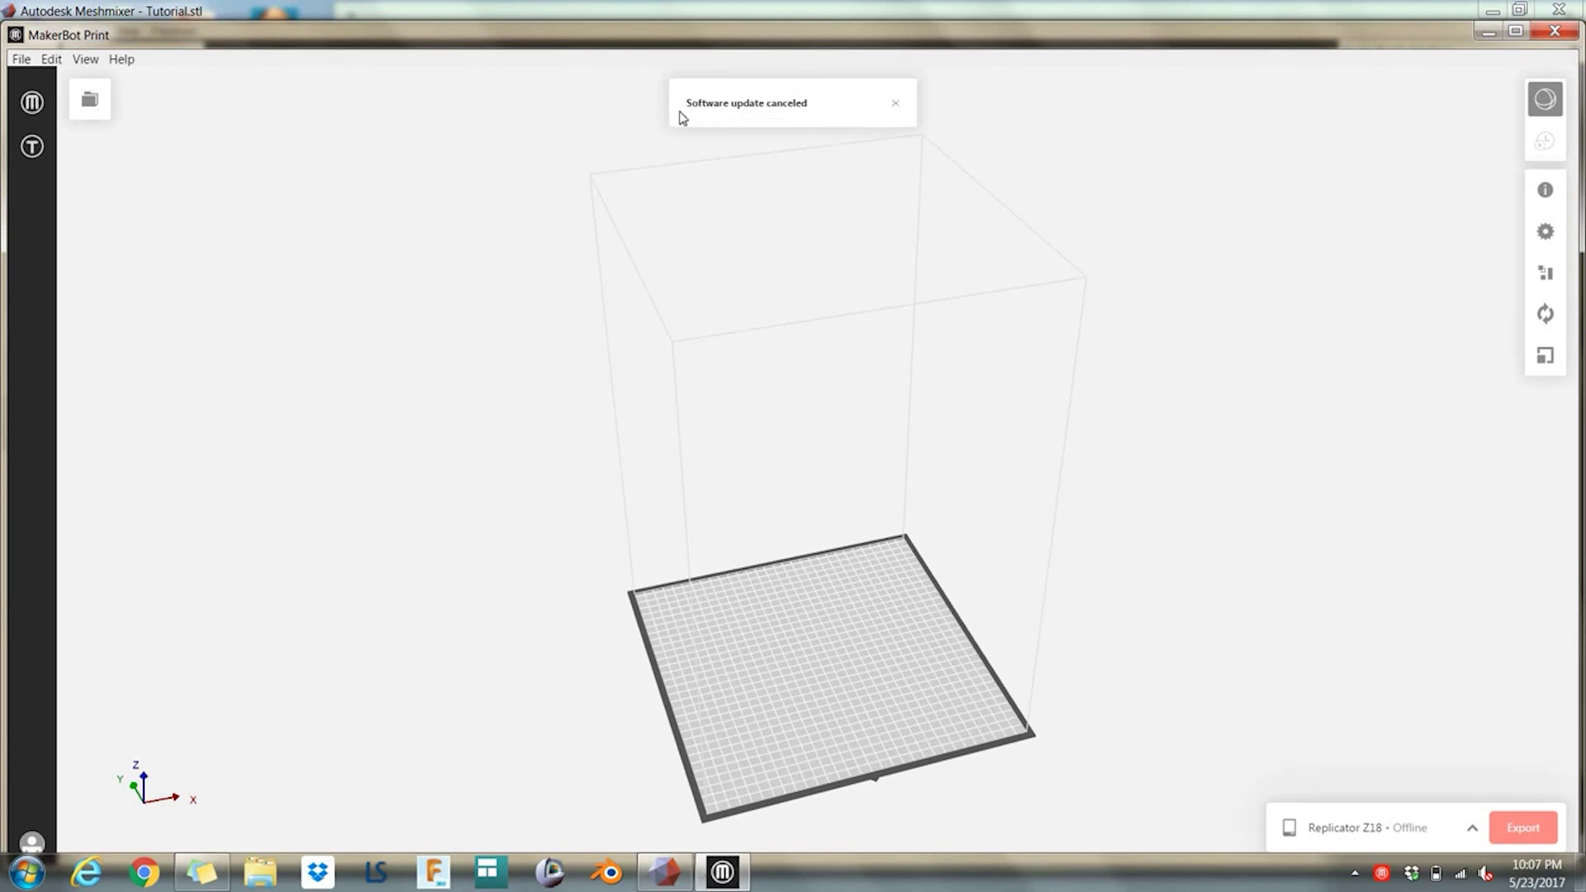
click(895, 104)
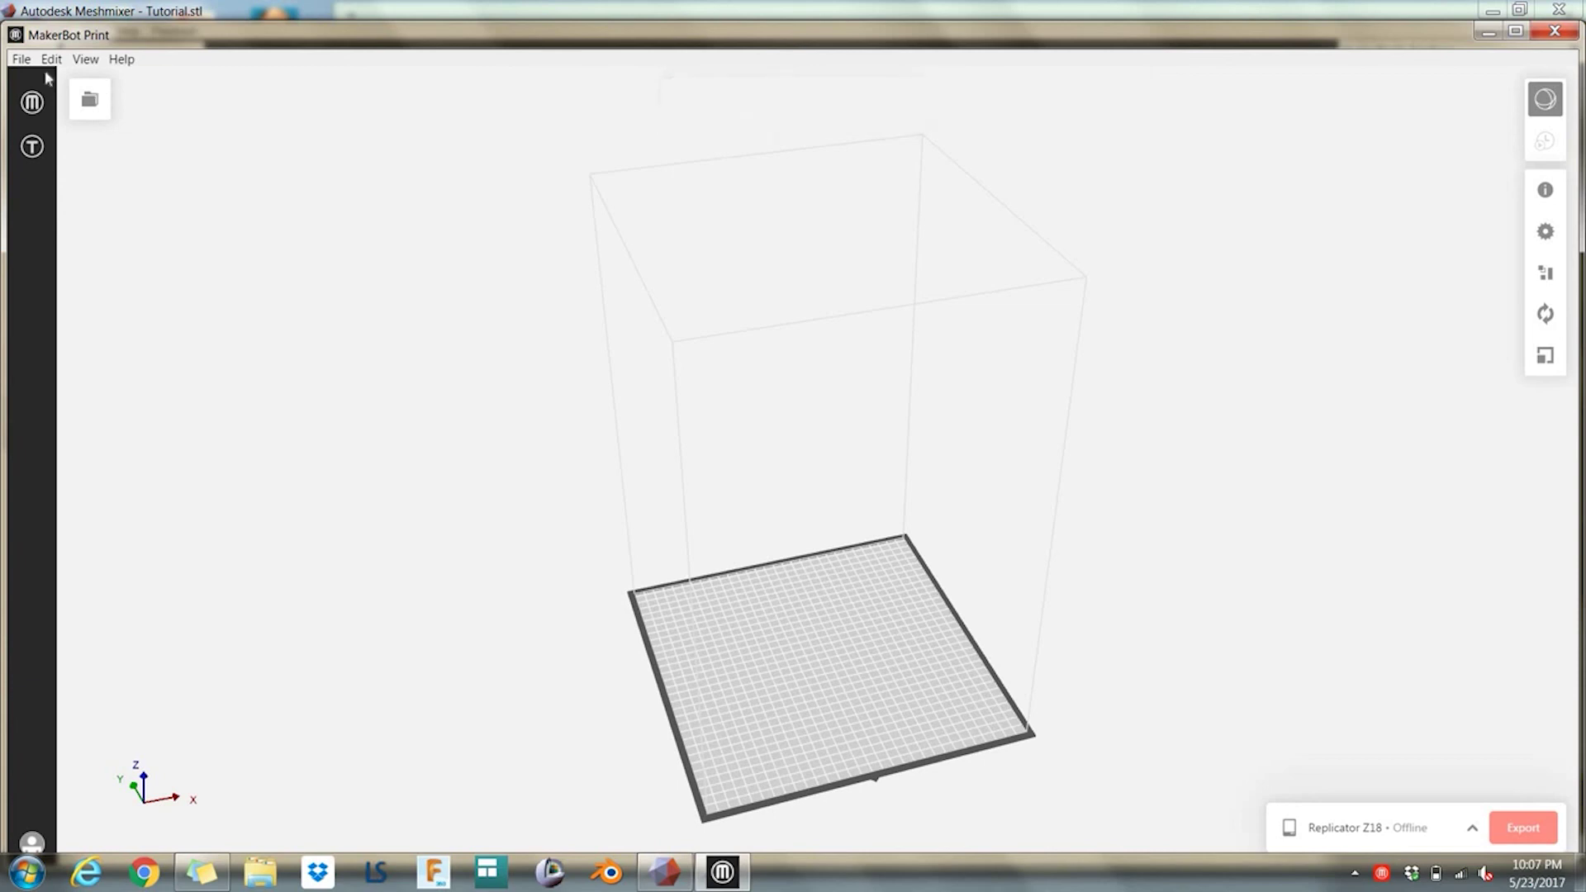
Open the project My First Skull.print from the 3D Prints folder and bring the skull's face into close view on the build plate
click(15, 63)
click(49, 77)
click(21, 59)
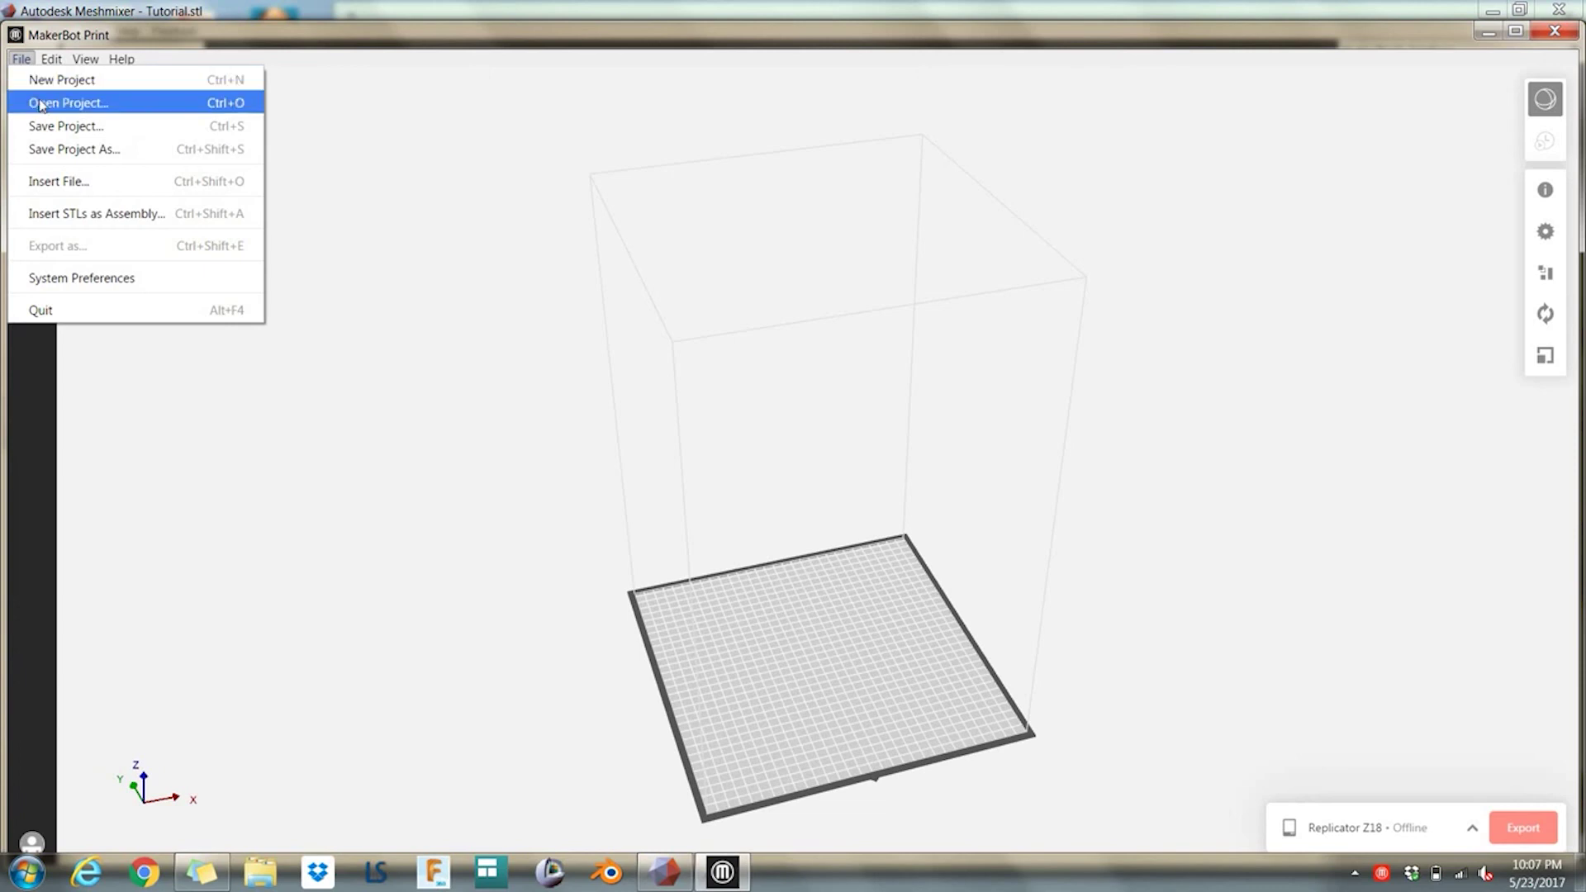
click(39, 103)
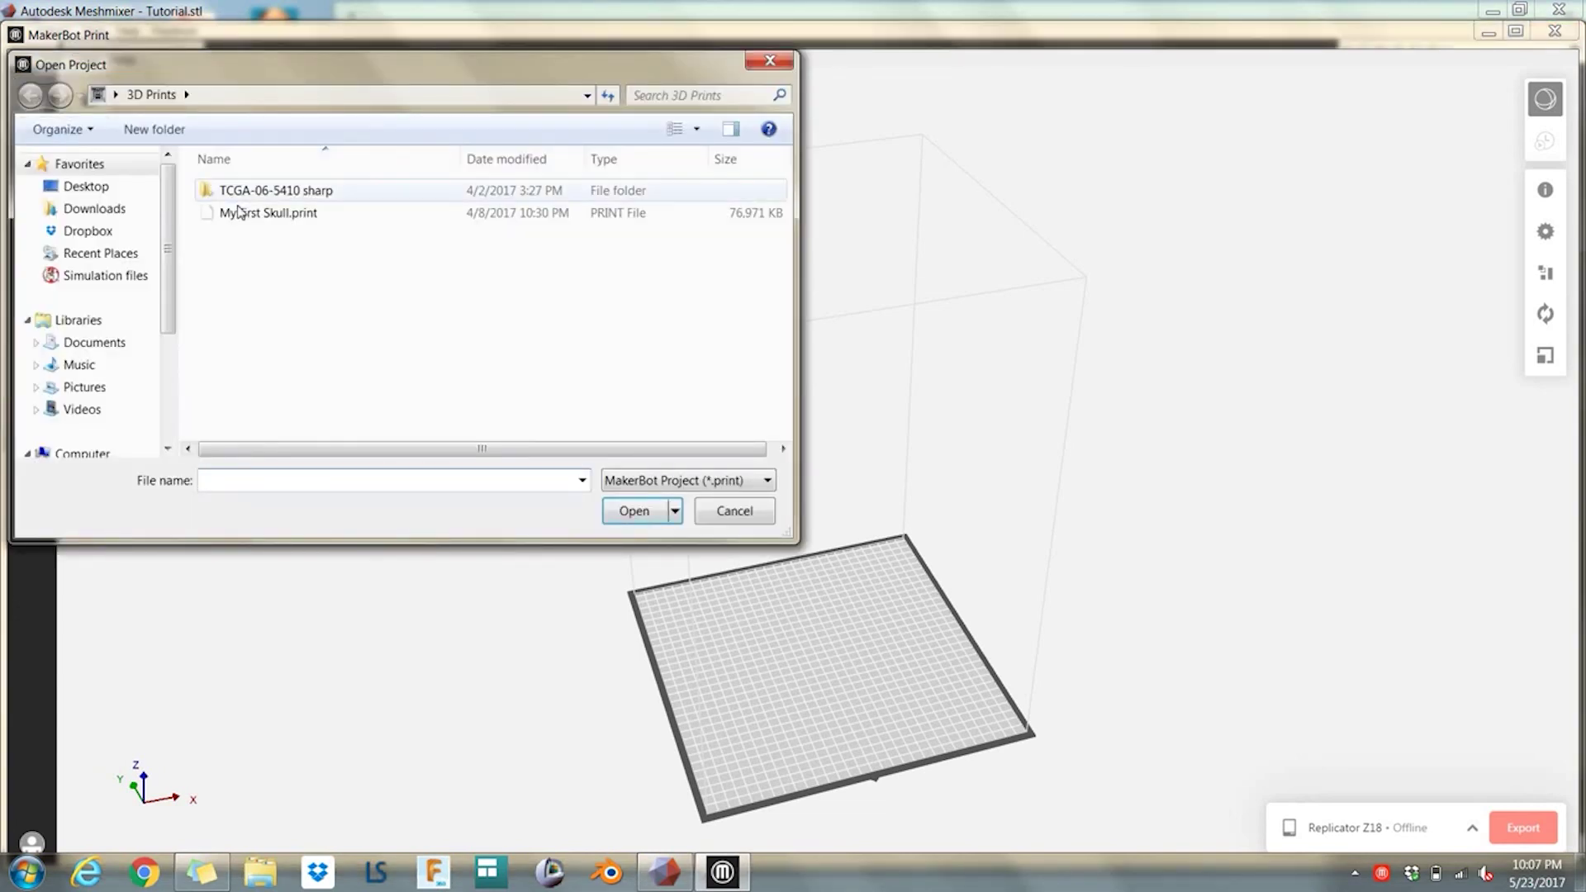
double_click(256, 214)
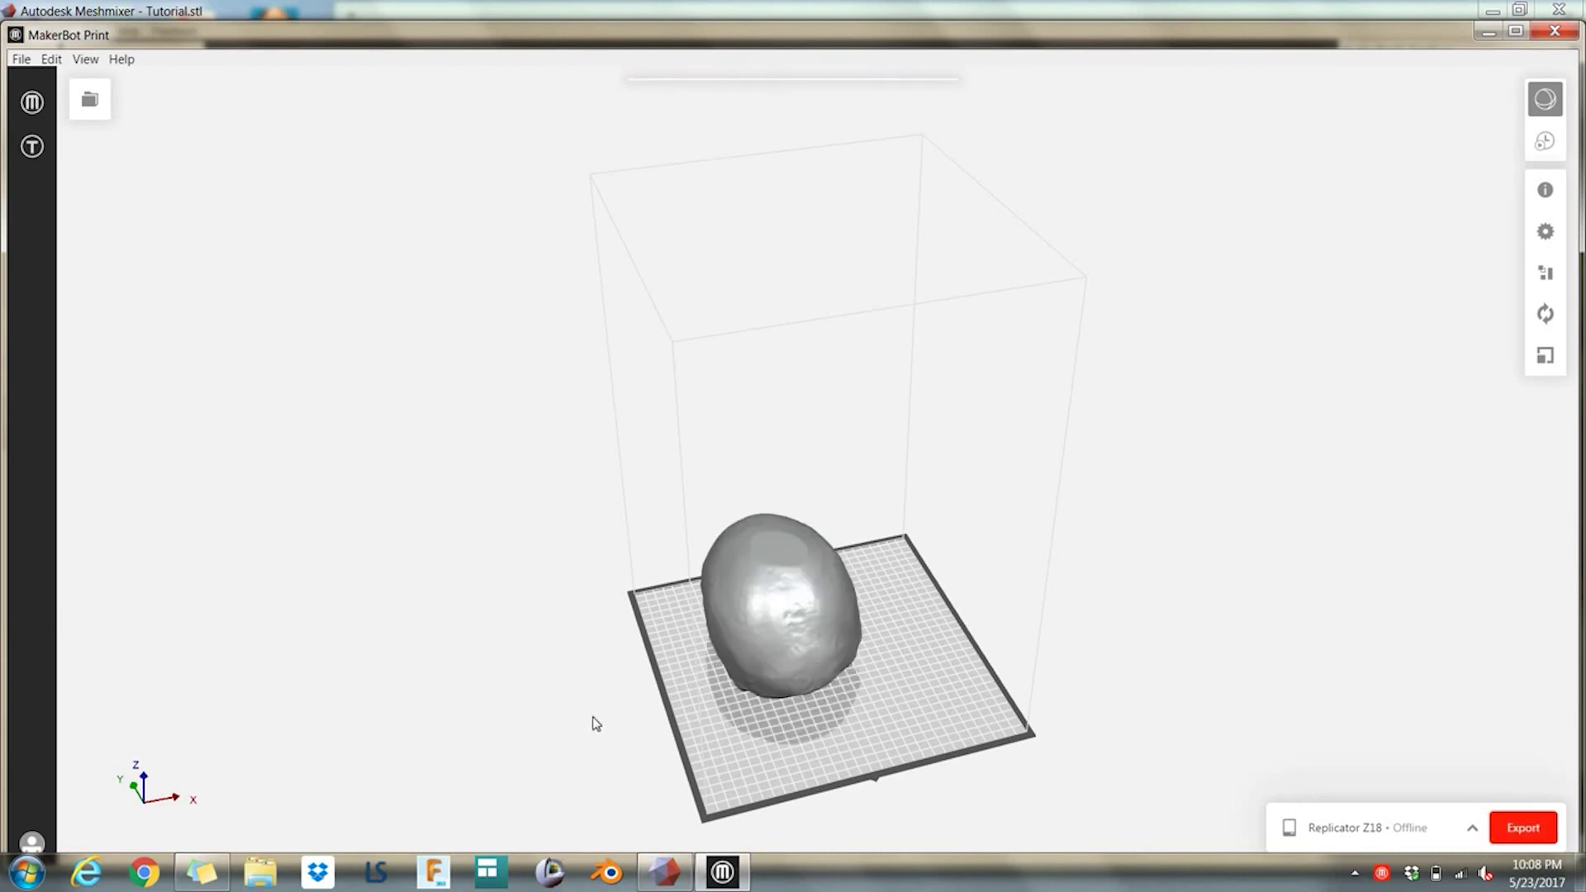
scroll(524, 538, up, 3)
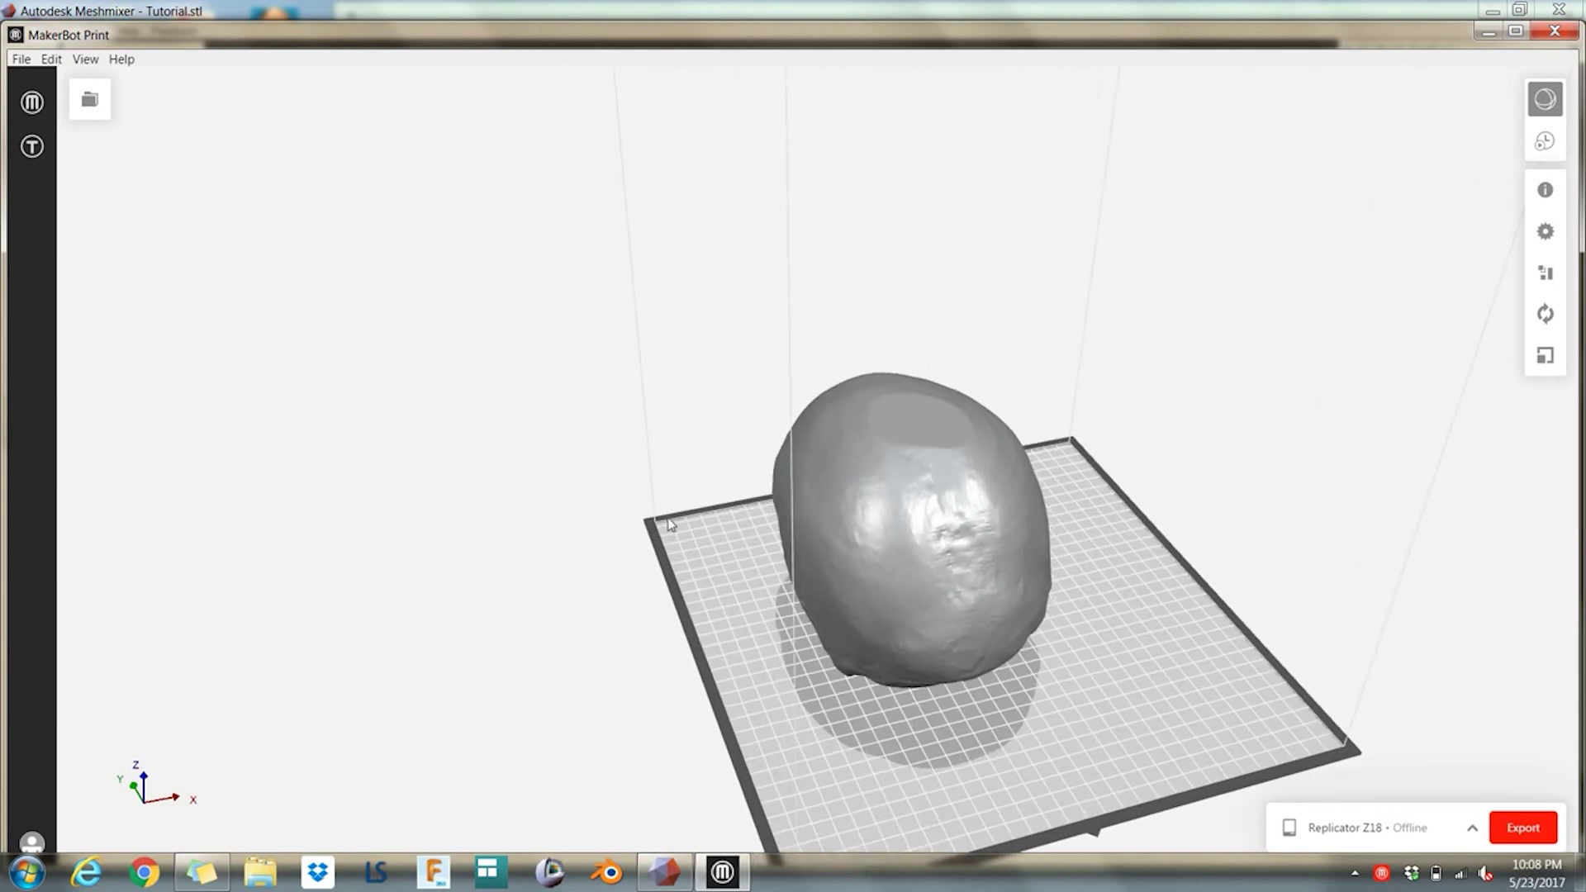
drag(673, 526, 1300, 513)
scroll(774, 546, up, 2)
scroll(598, 656, up, 1)
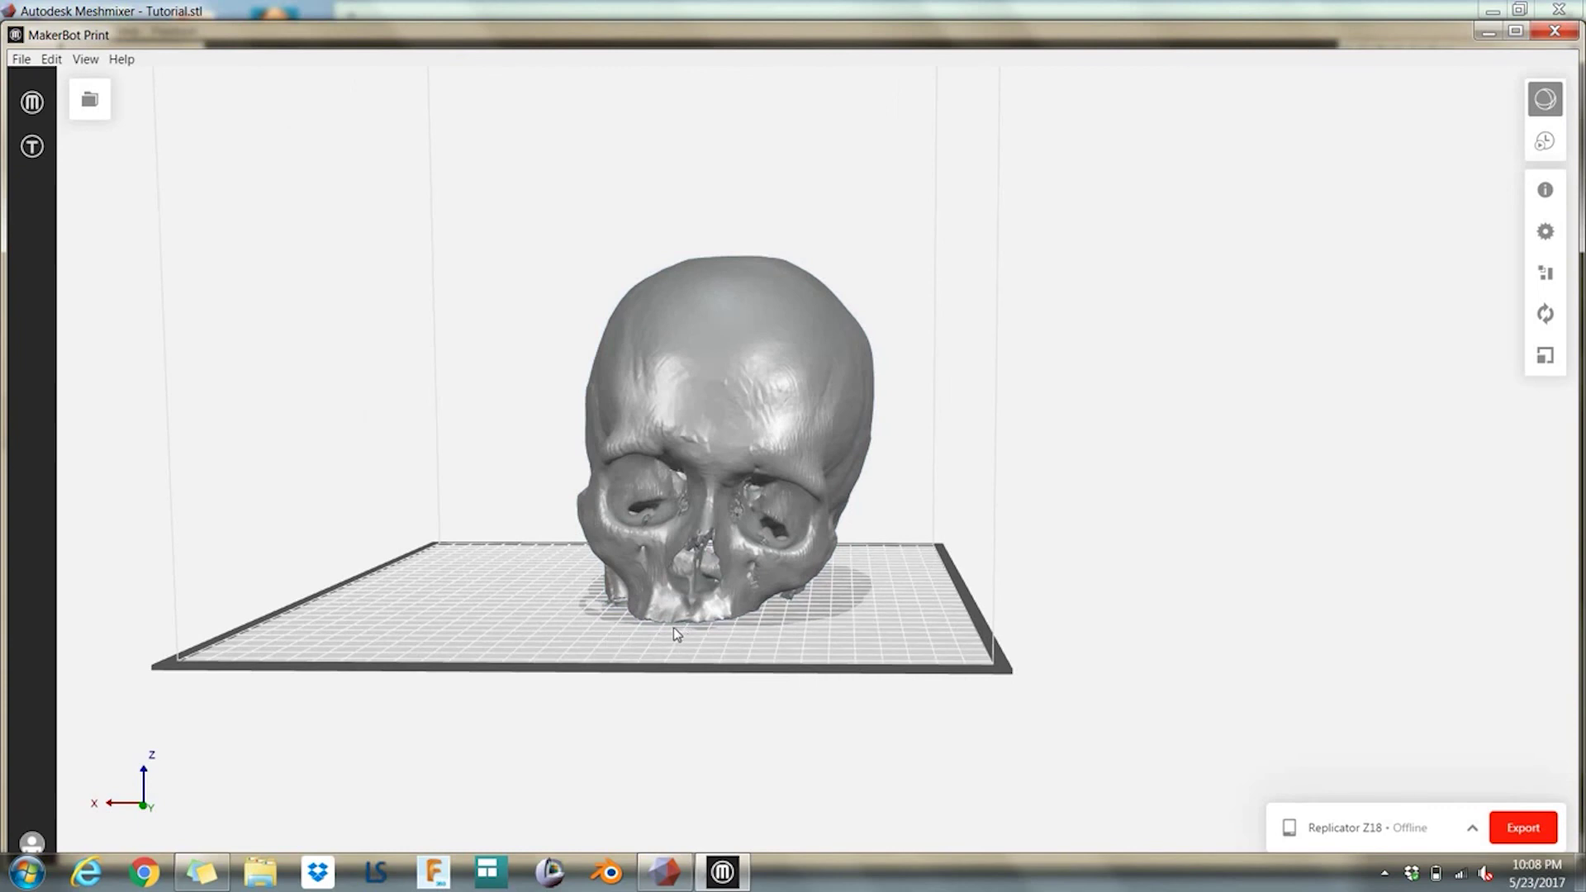
scroll(661, 612, up, 1)
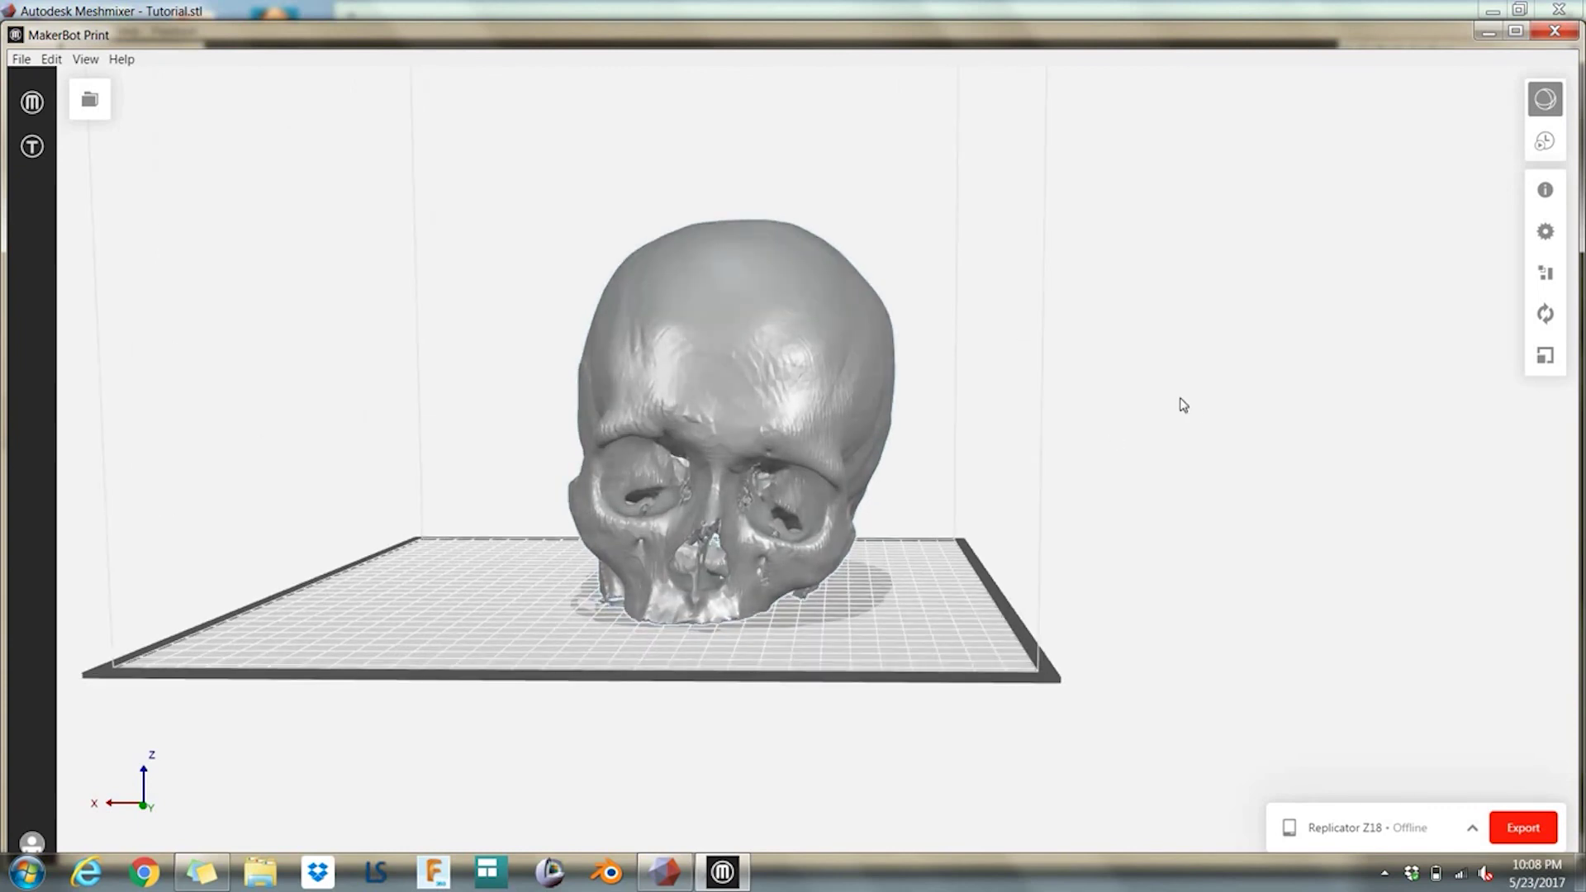